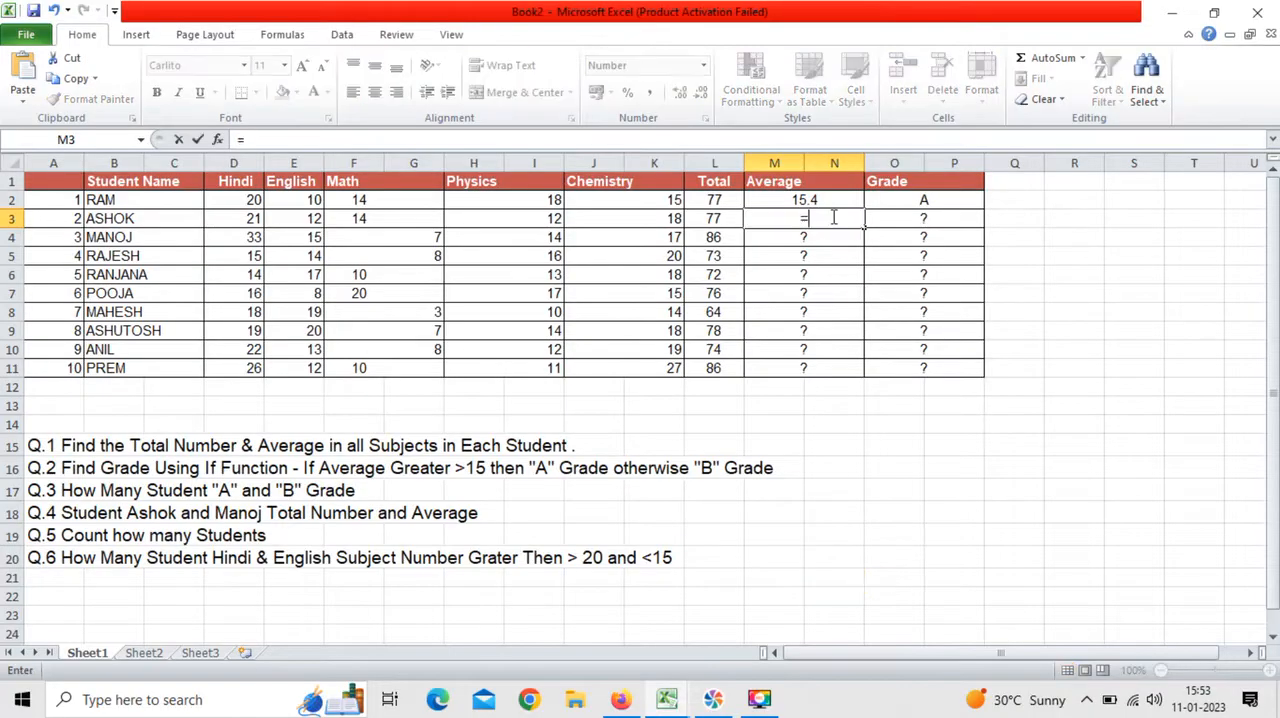
# Step: Calculate the second student's average in M3 with the formula =AVERAGE(D3:K3)
pyautogui.write('ave')
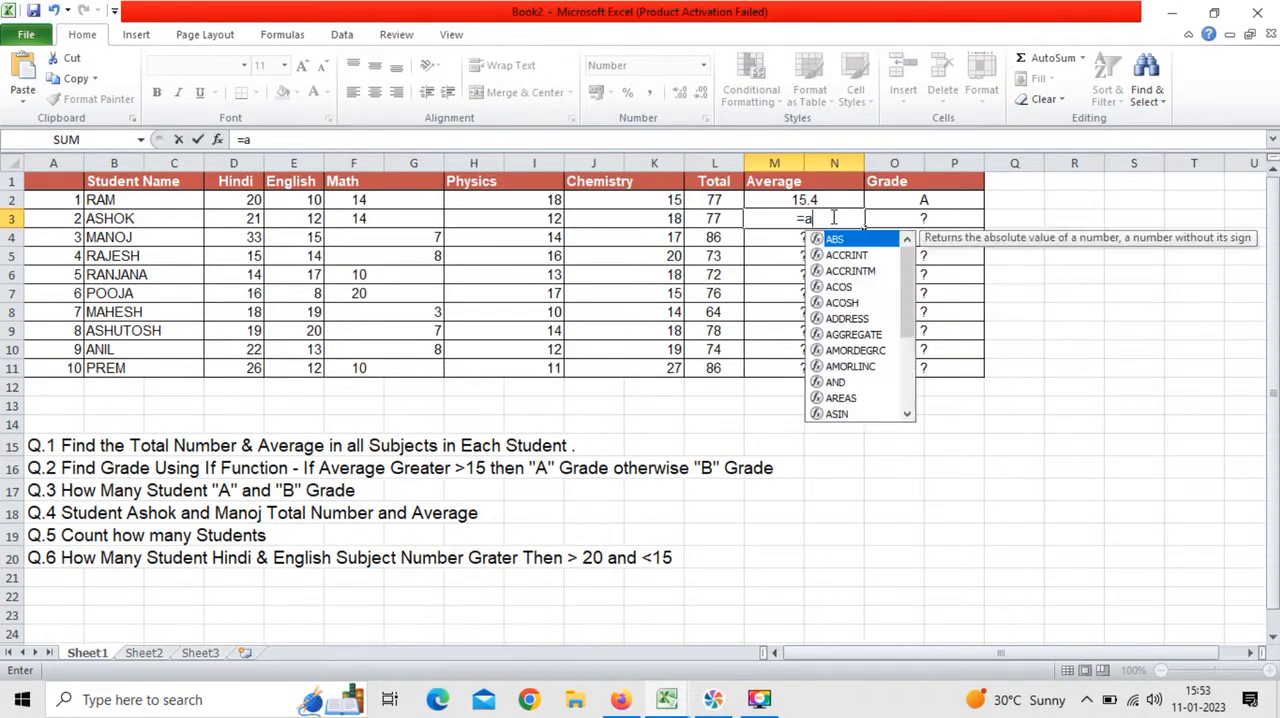
pyautogui.press('Tab')
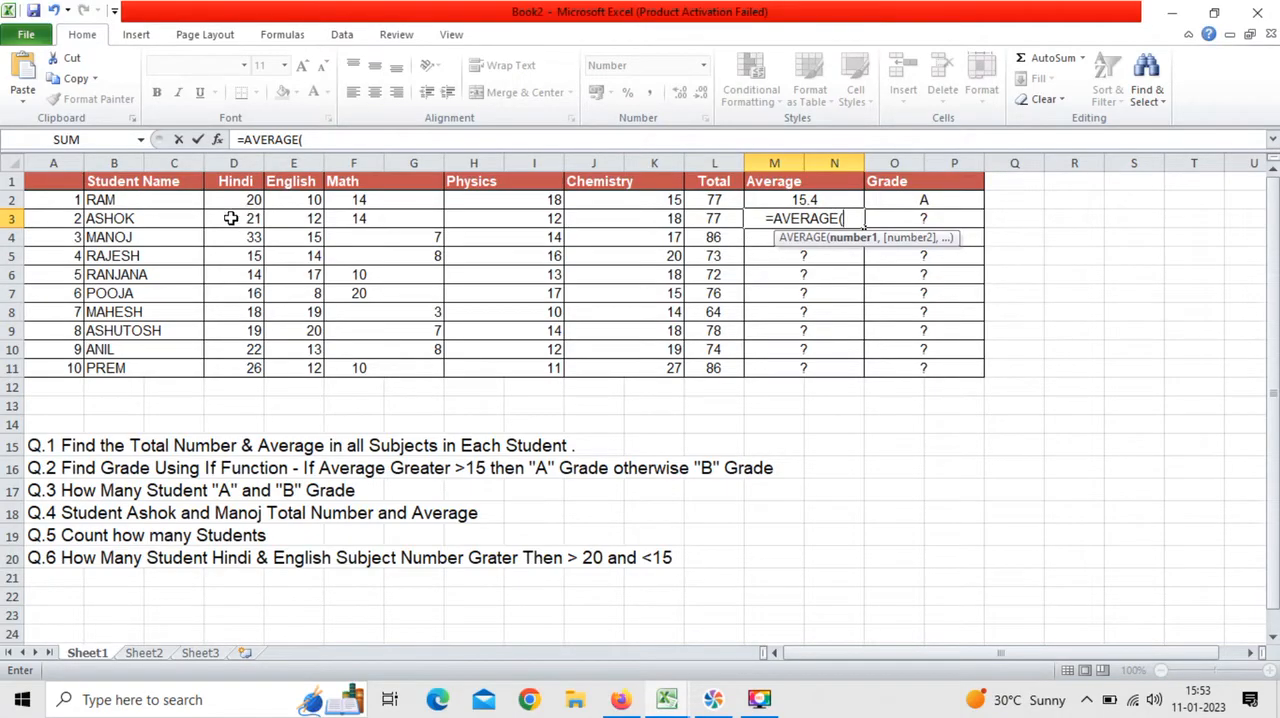
pyautogui.moveTo(230, 218); pyautogui.dragTo(632, 212)
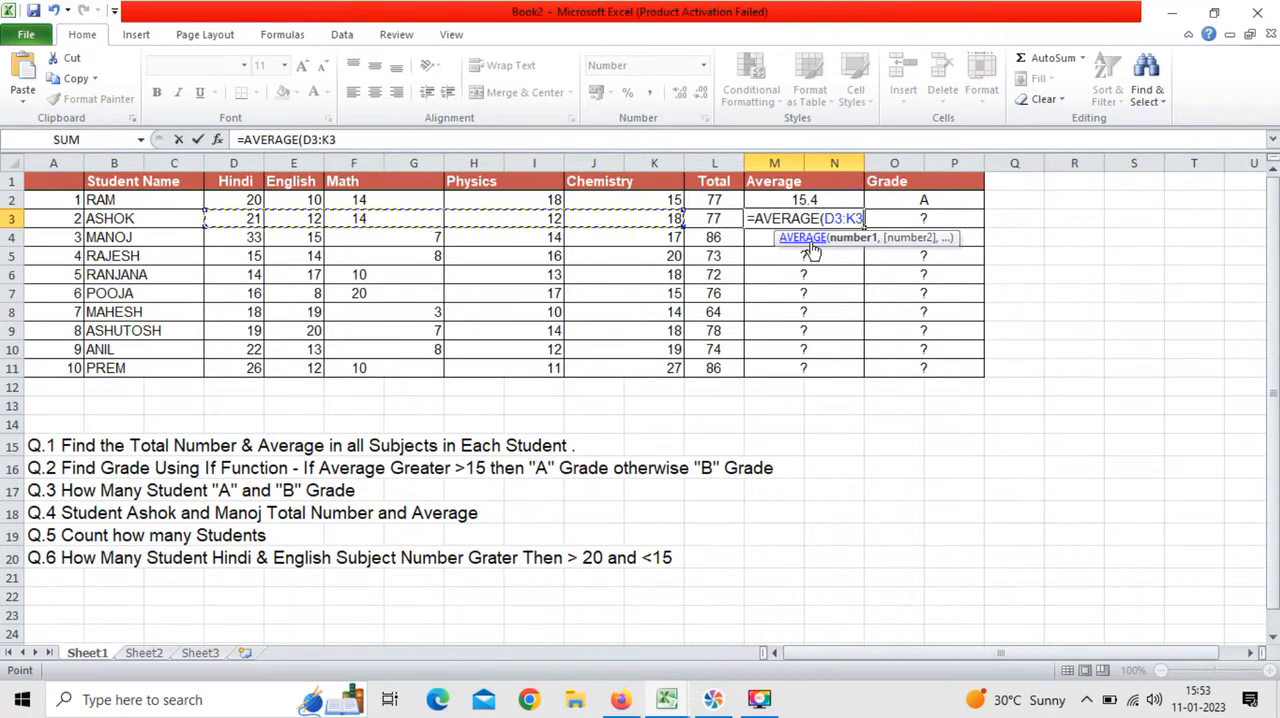
pyautogui.write(')')
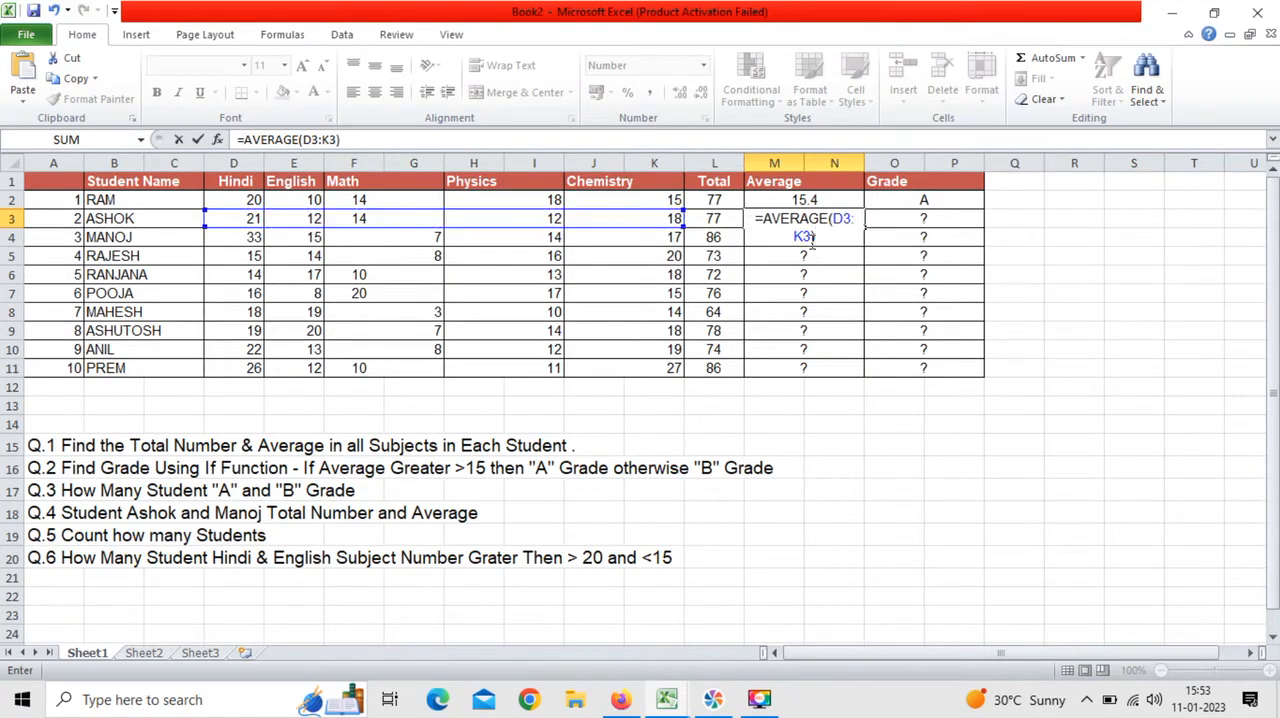
pyautogui.press('Return')
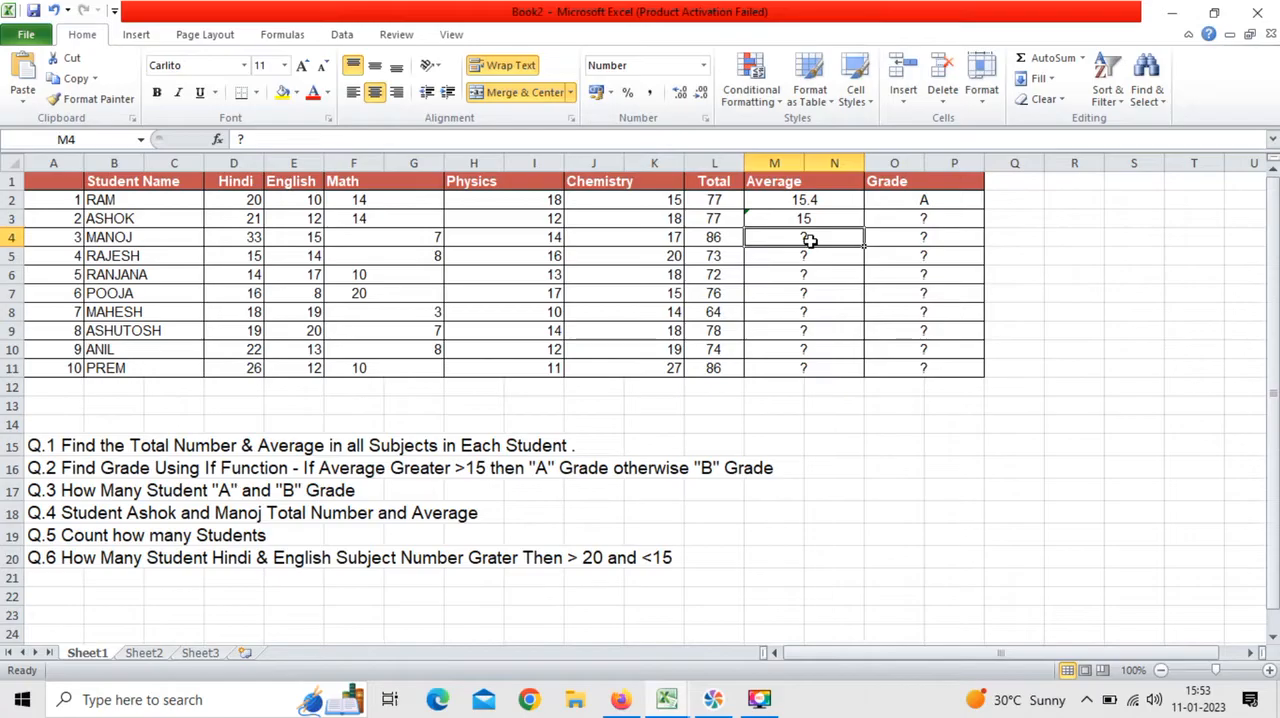
# Step: Fill the average formula from M3 down the Average column through row 11
pyautogui.click(850, 216)
pyautogui.moveTo(865, 232); pyautogui.dragTo(860, 372)
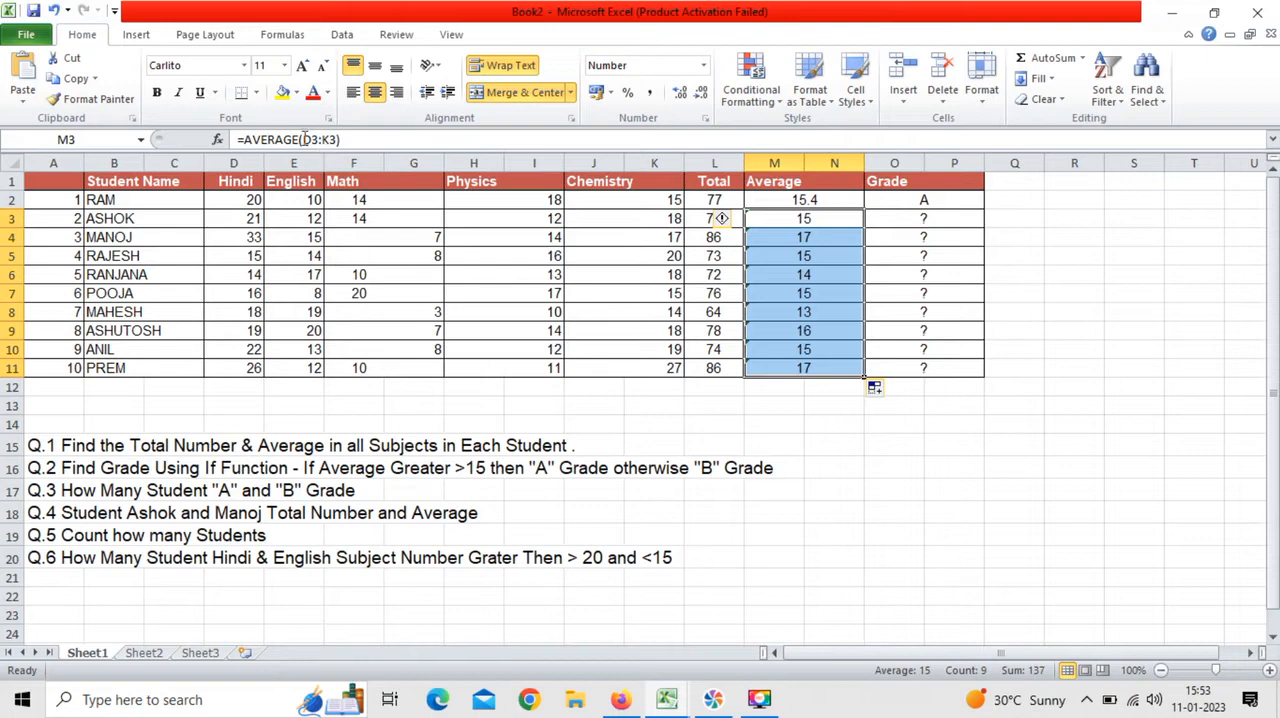
pyautogui.click(846, 404)
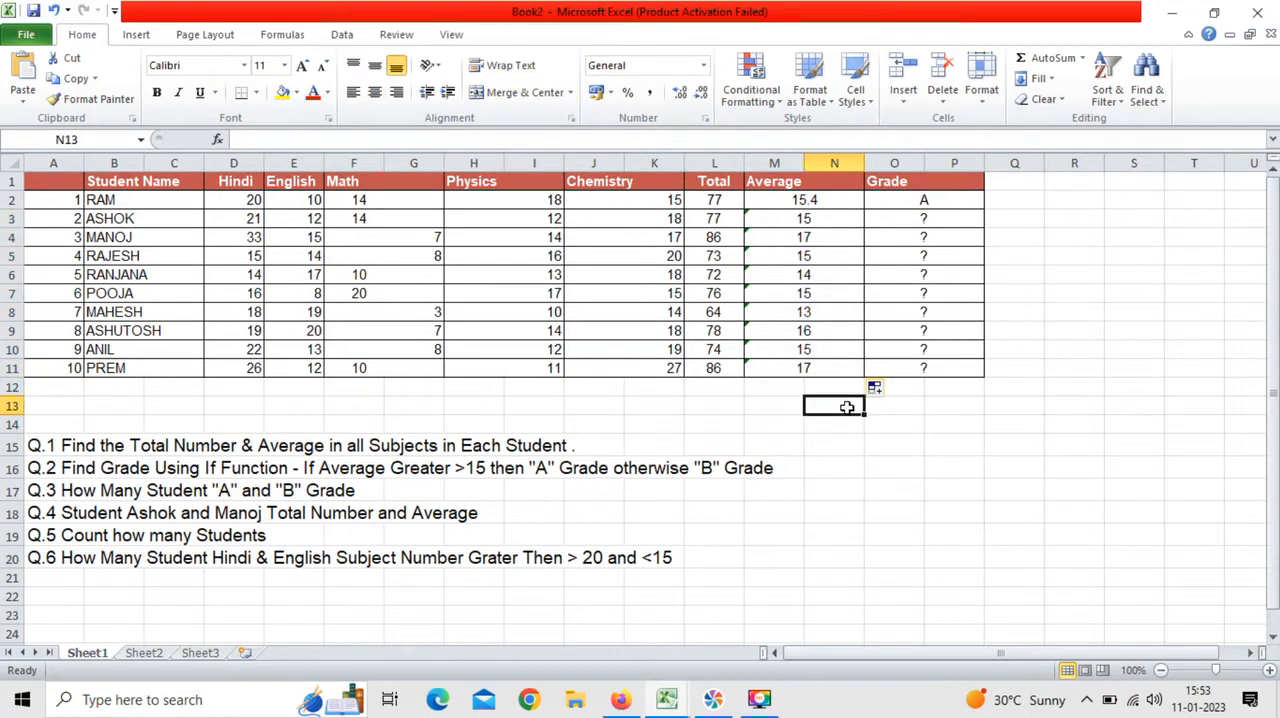
# Step: Replace the second student's Total in L3 with the formula =SUM(D3:K3)
pyautogui.click(696, 218)
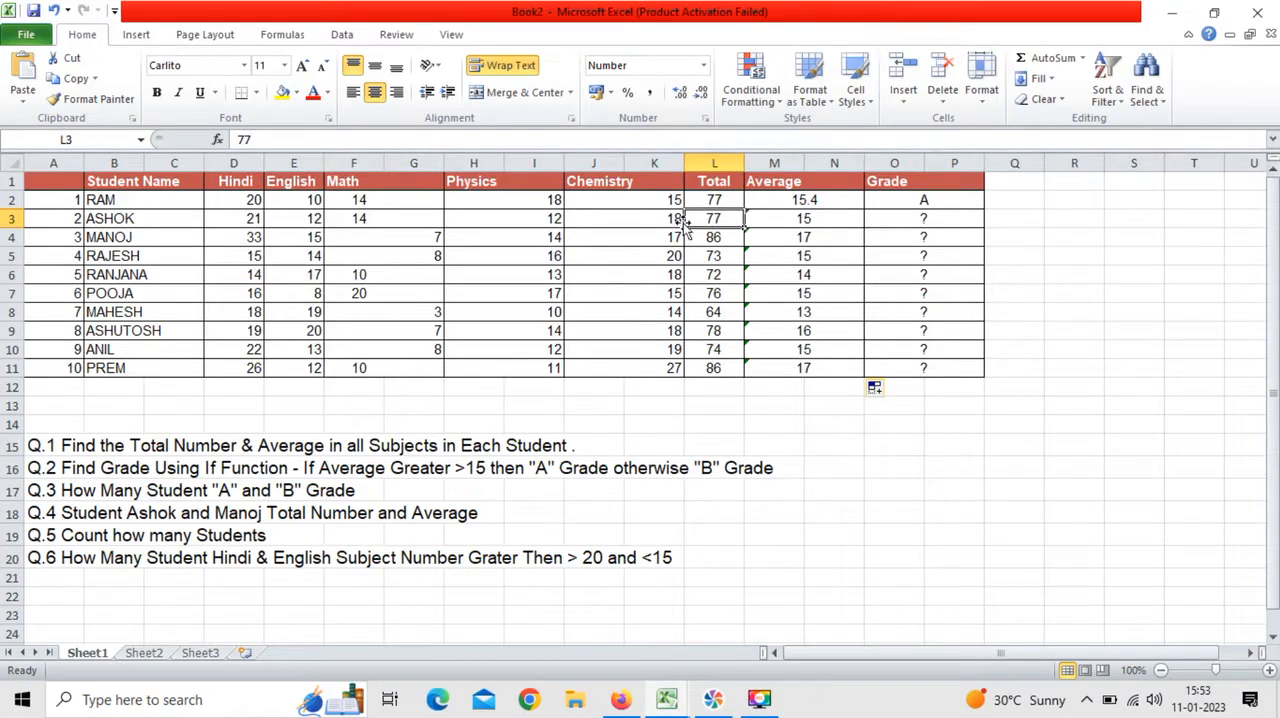
pyautogui.doubleClick(730, 218)
pyautogui.press('BackSpace')
pyautogui.press('BackSpace')
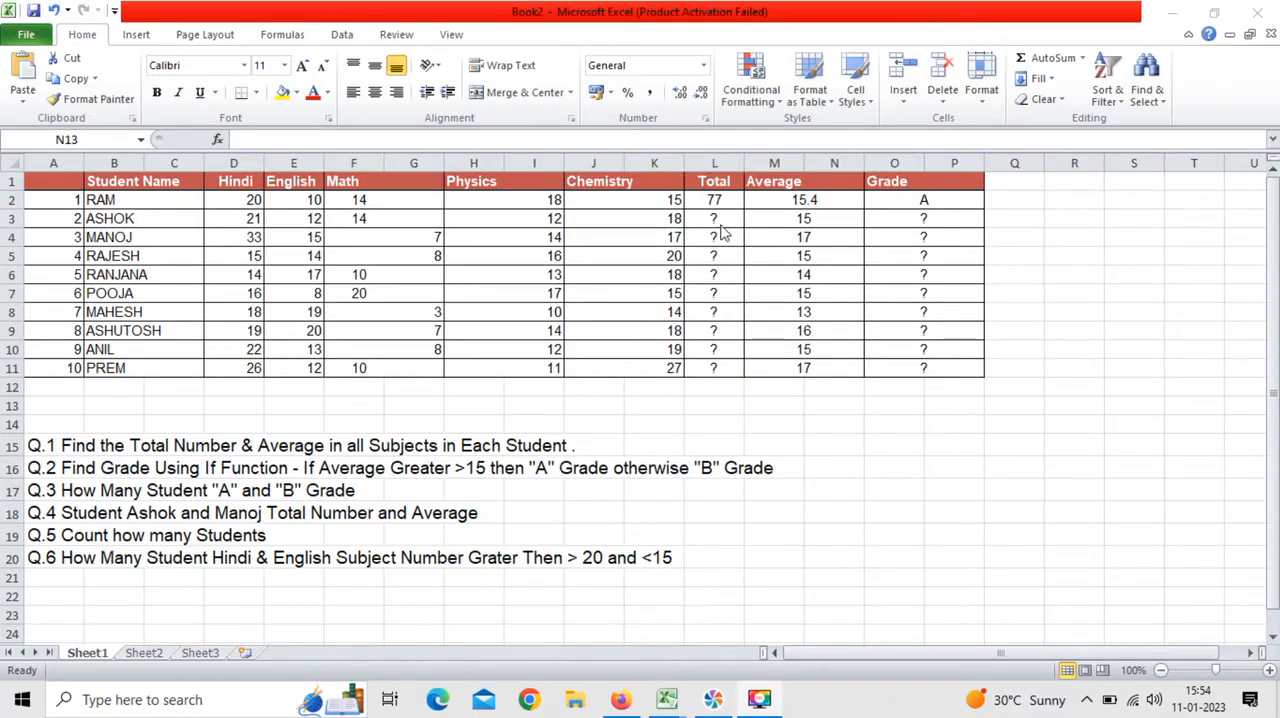
pyautogui.click(717, 218)
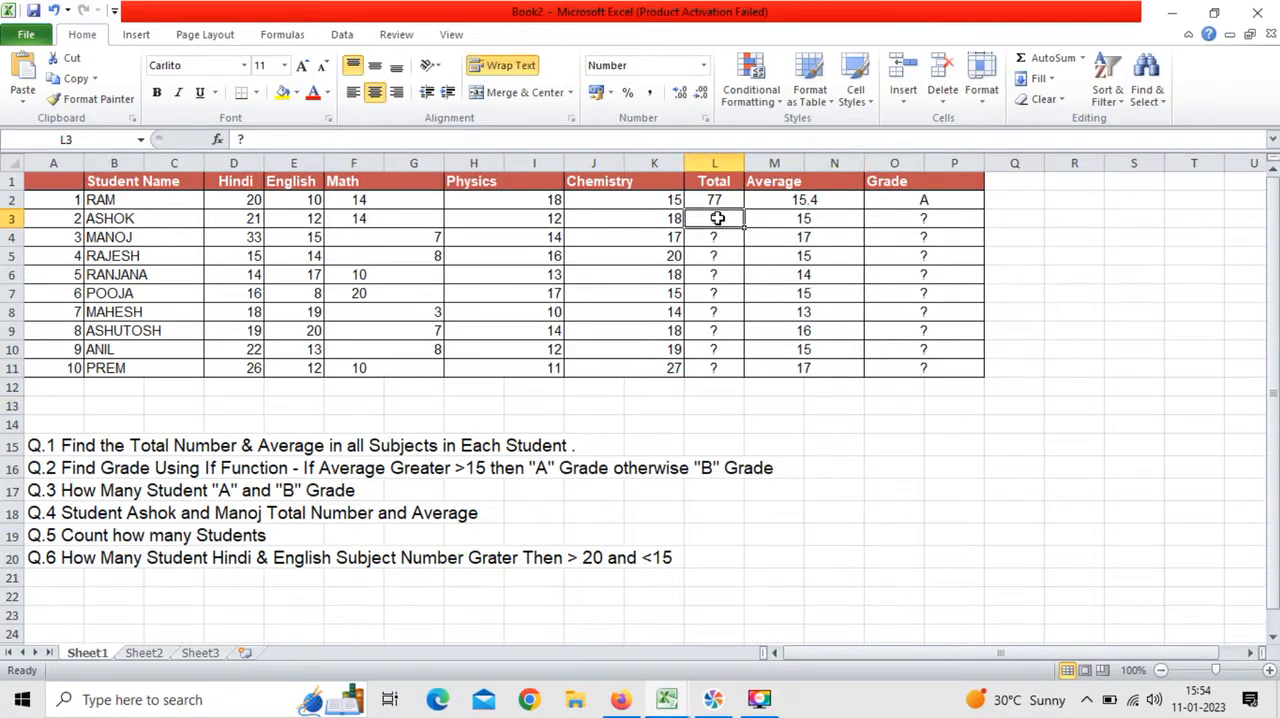
pyautogui.write('=si')
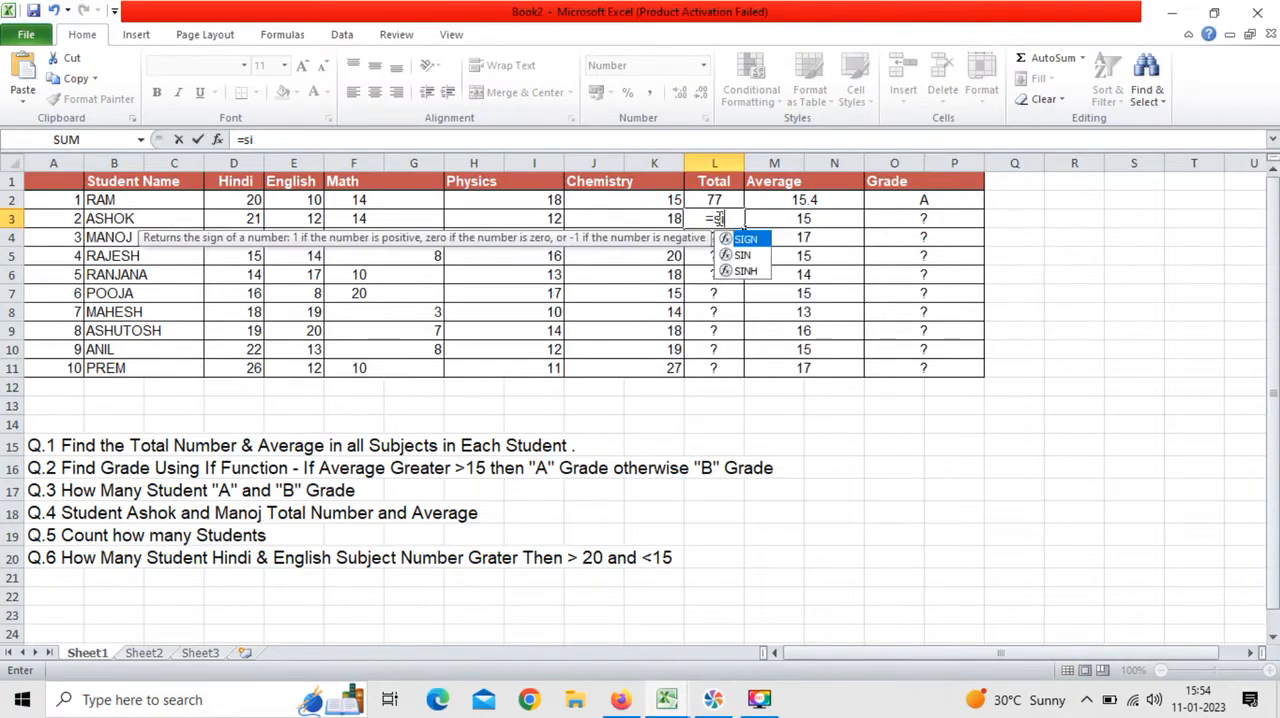
pyautogui.press('BackSpace')
pyautogui.write('u')
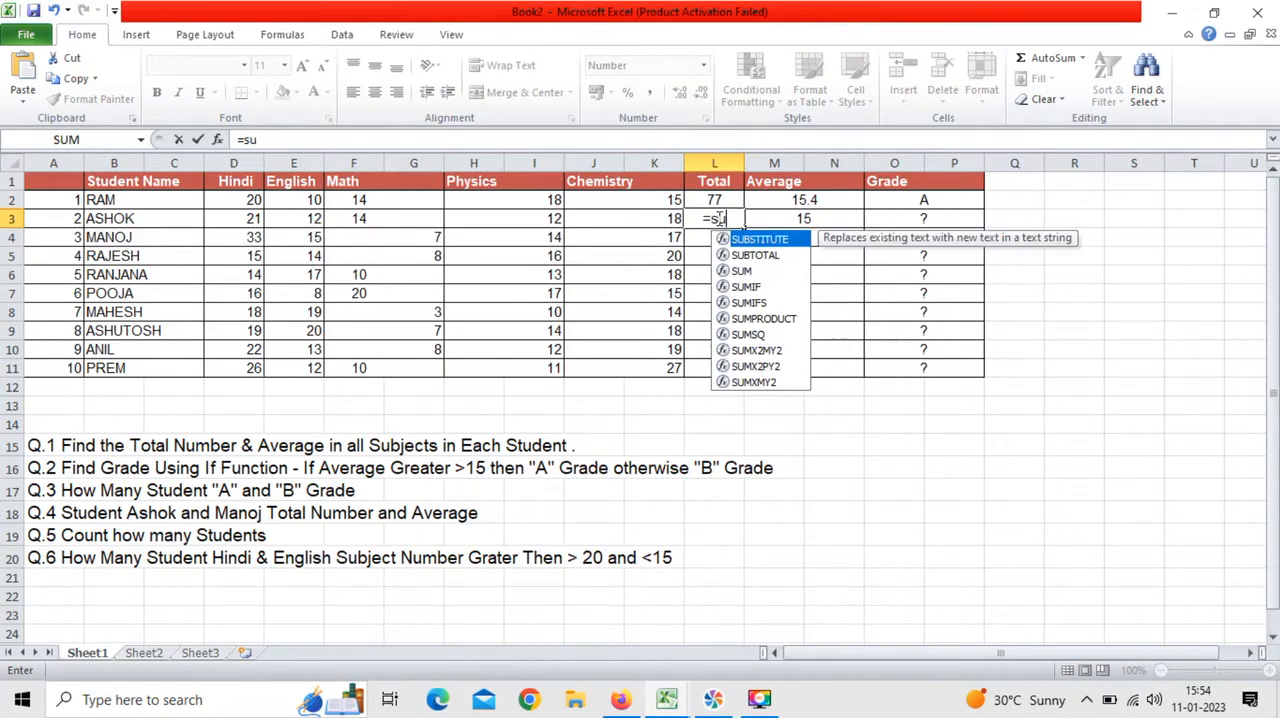
pyautogui.write('m(')
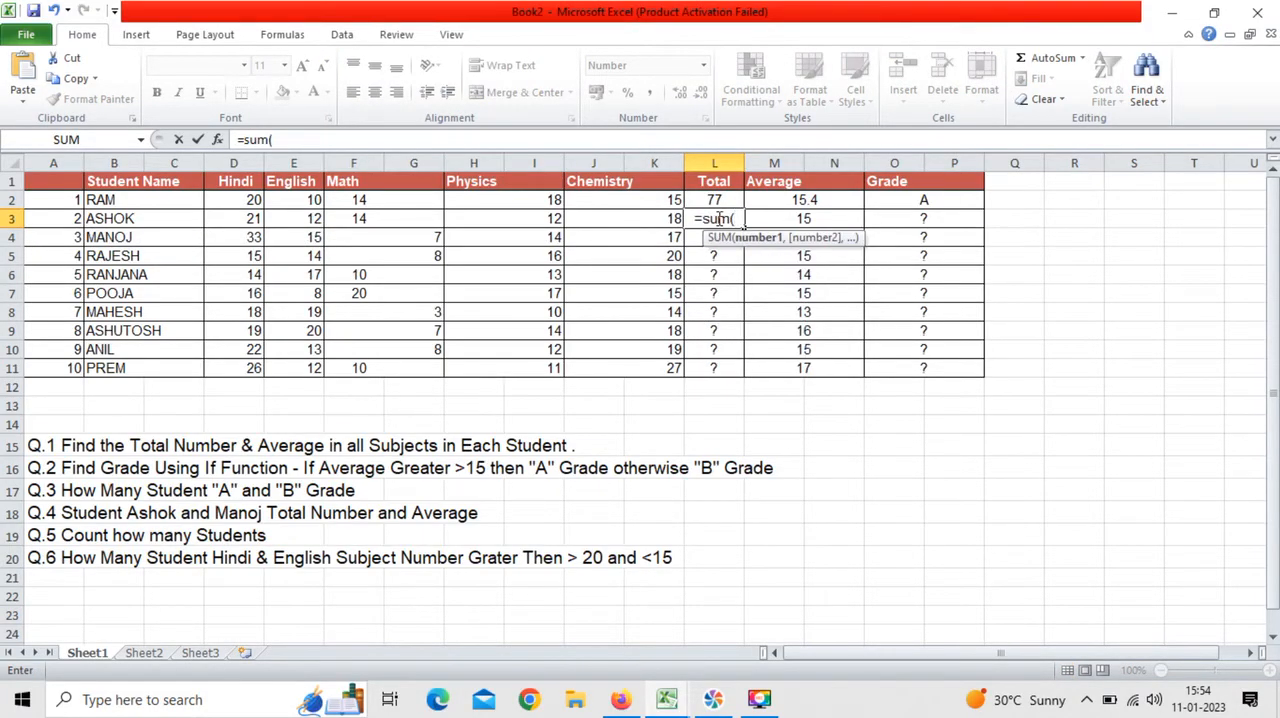
pyautogui.moveTo(225, 224); pyautogui.dragTo(672, 218)
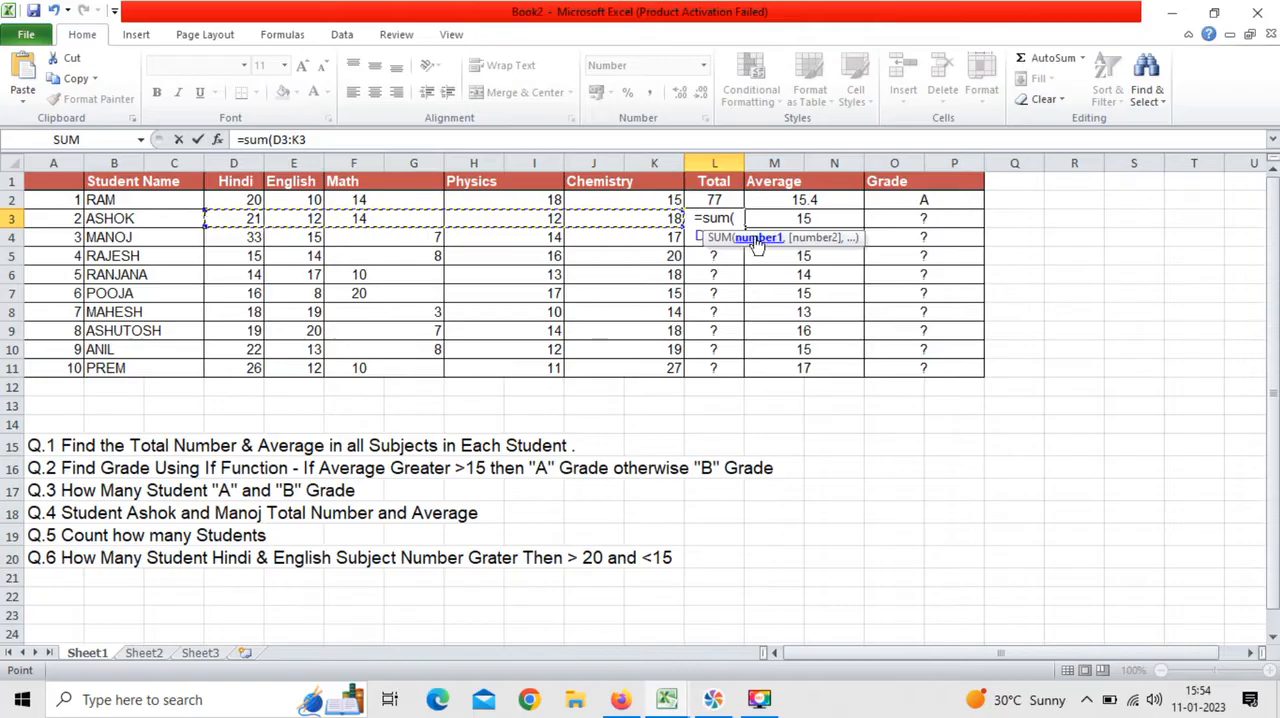
pyautogui.write(')')
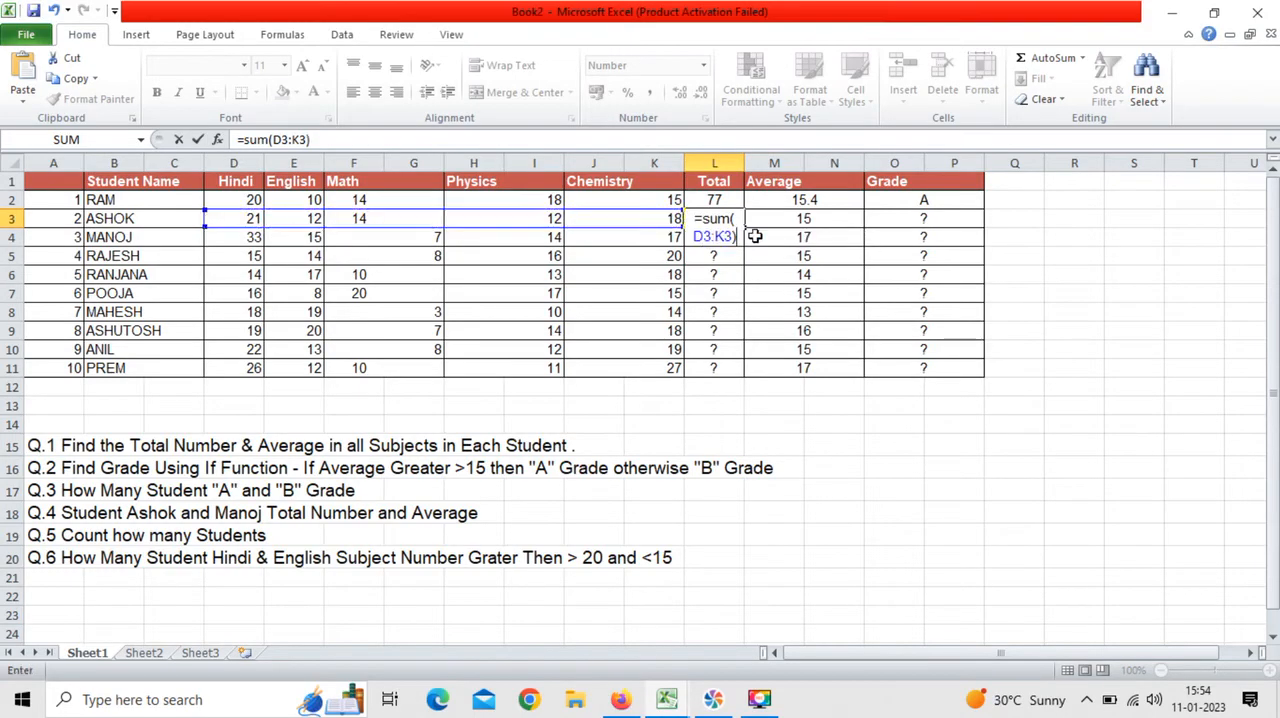
pyautogui.press('Return')
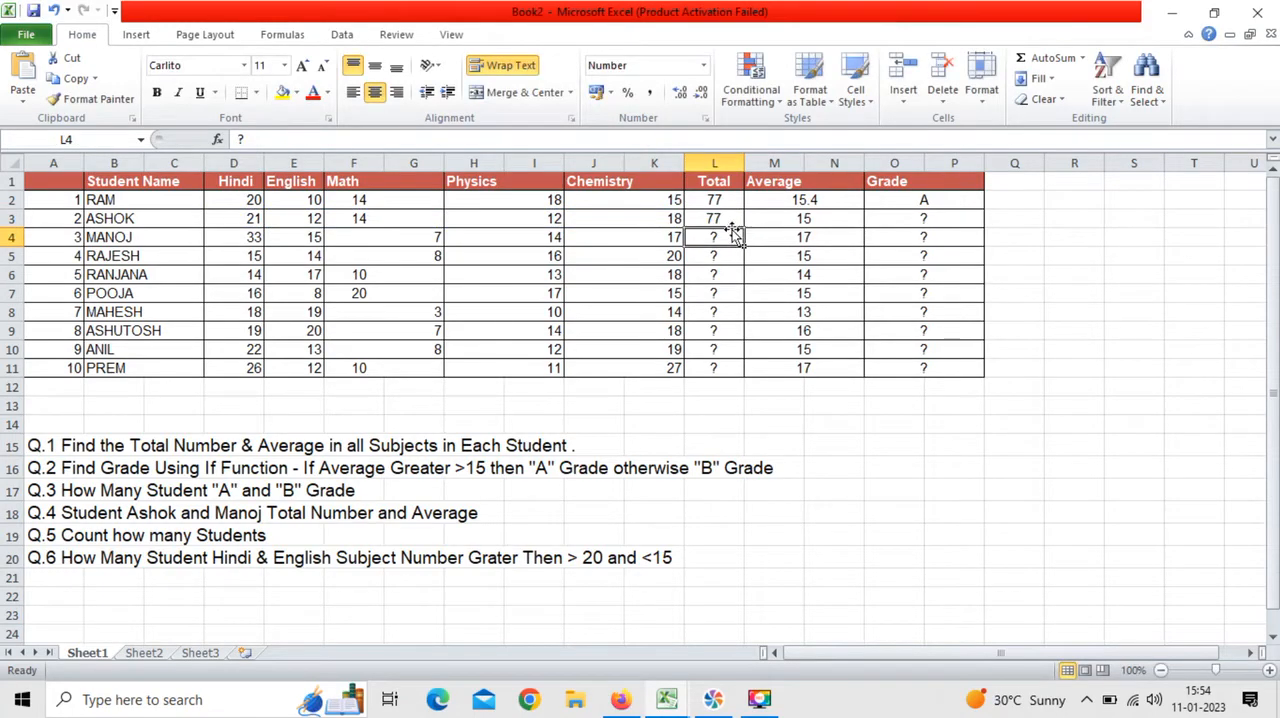
# Step: Fill the sum formula from L3 down the Total column through row 11
pyautogui.click(722, 220)
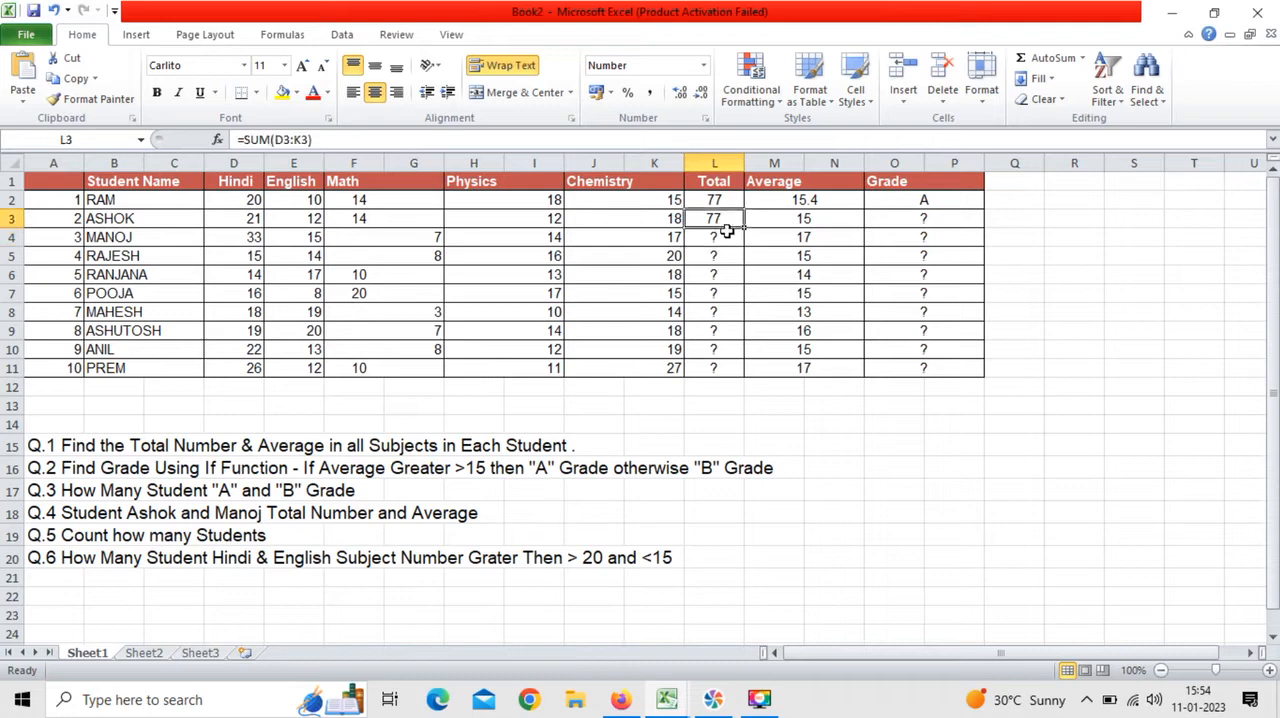
pyautogui.moveTo(746, 227); pyautogui.dragTo(750, 371)
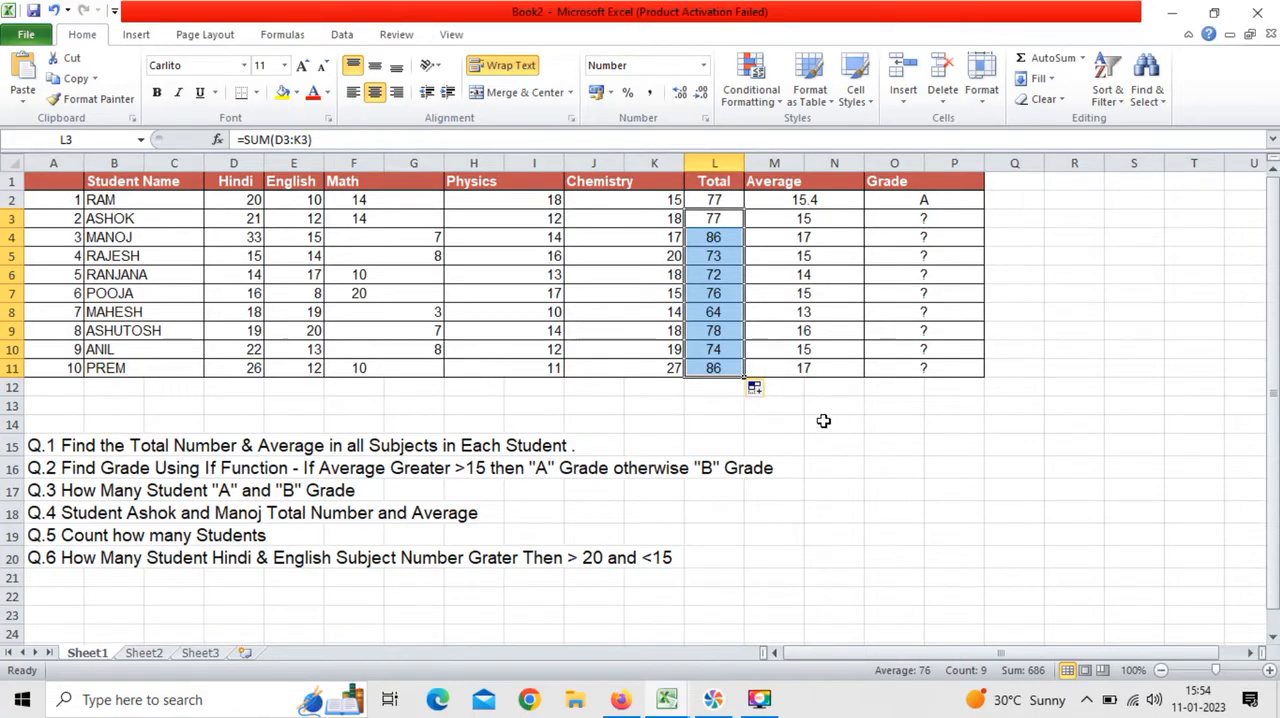
pyautogui.click(853, 422)
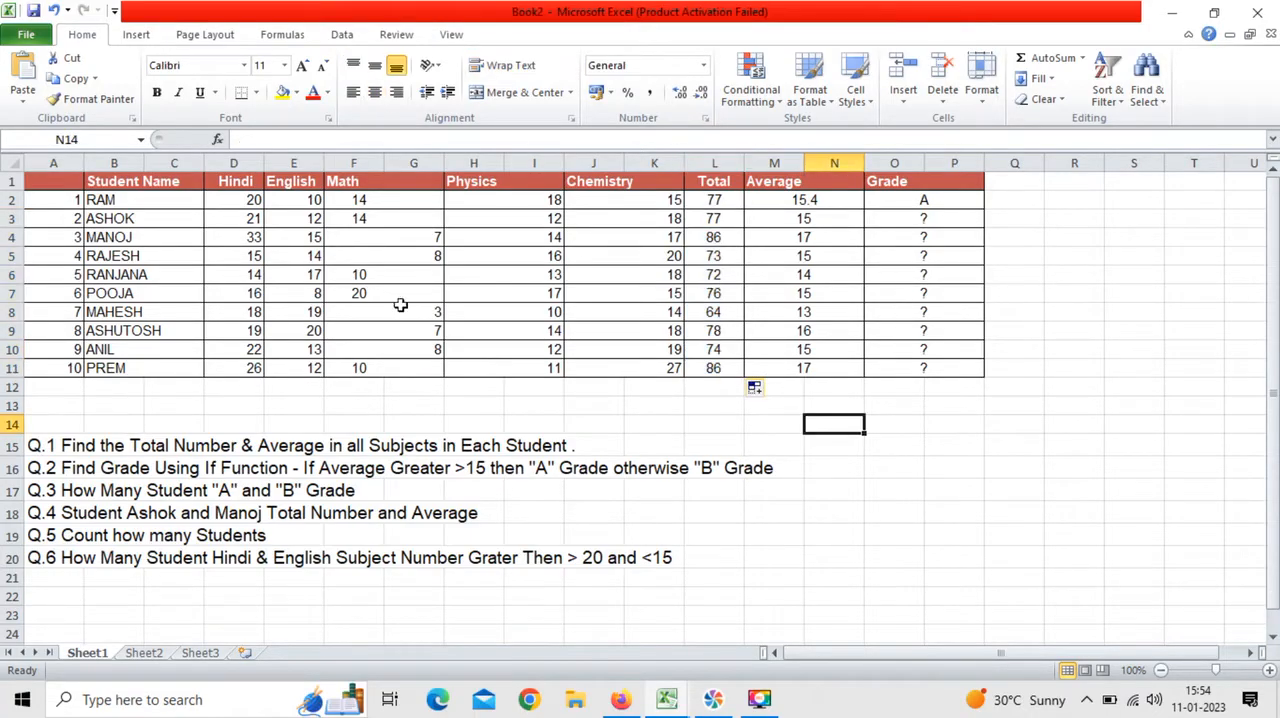
# Step: Mark question 1 as finished by entering "done" in N15, beside the question
pyautogui.click(261, 445)
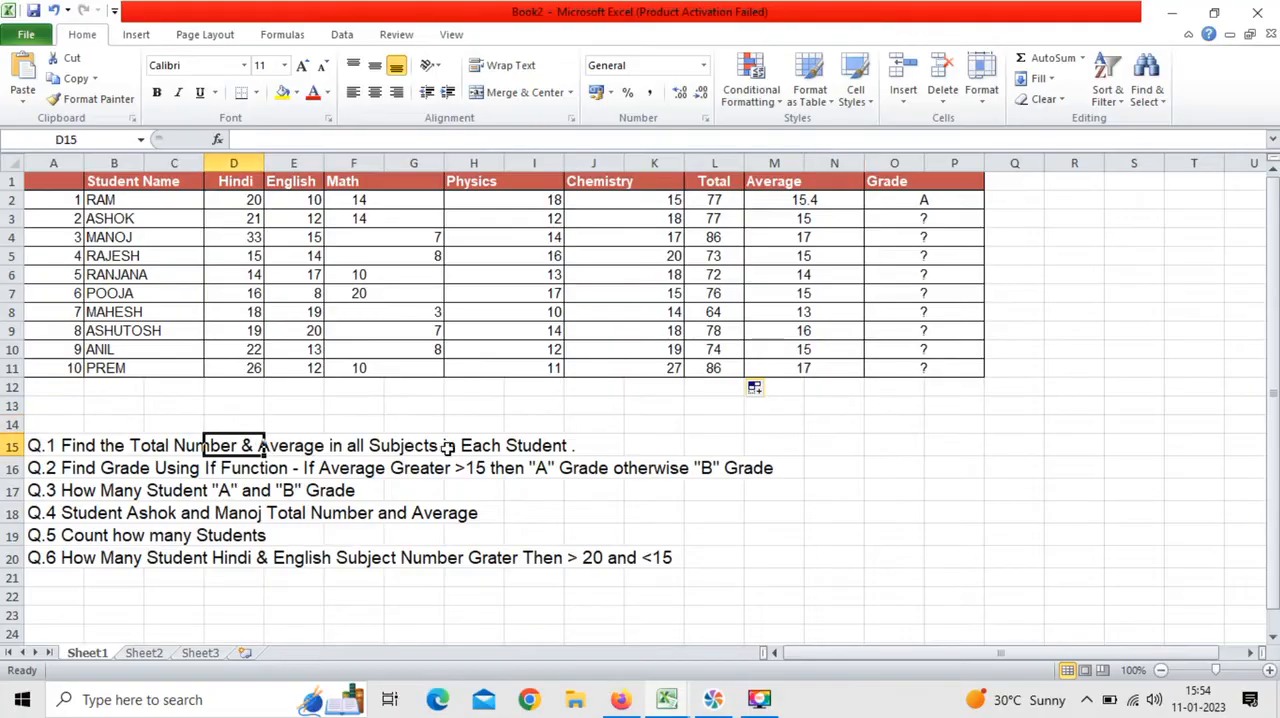
pyautogui.click(595, 448)
pyautogui.click(834, 444)
pyautogui.write('co')
pyautogui.press('BackSpace')
pyautogui.press('BackSpace')
pyautogui.write('dome')
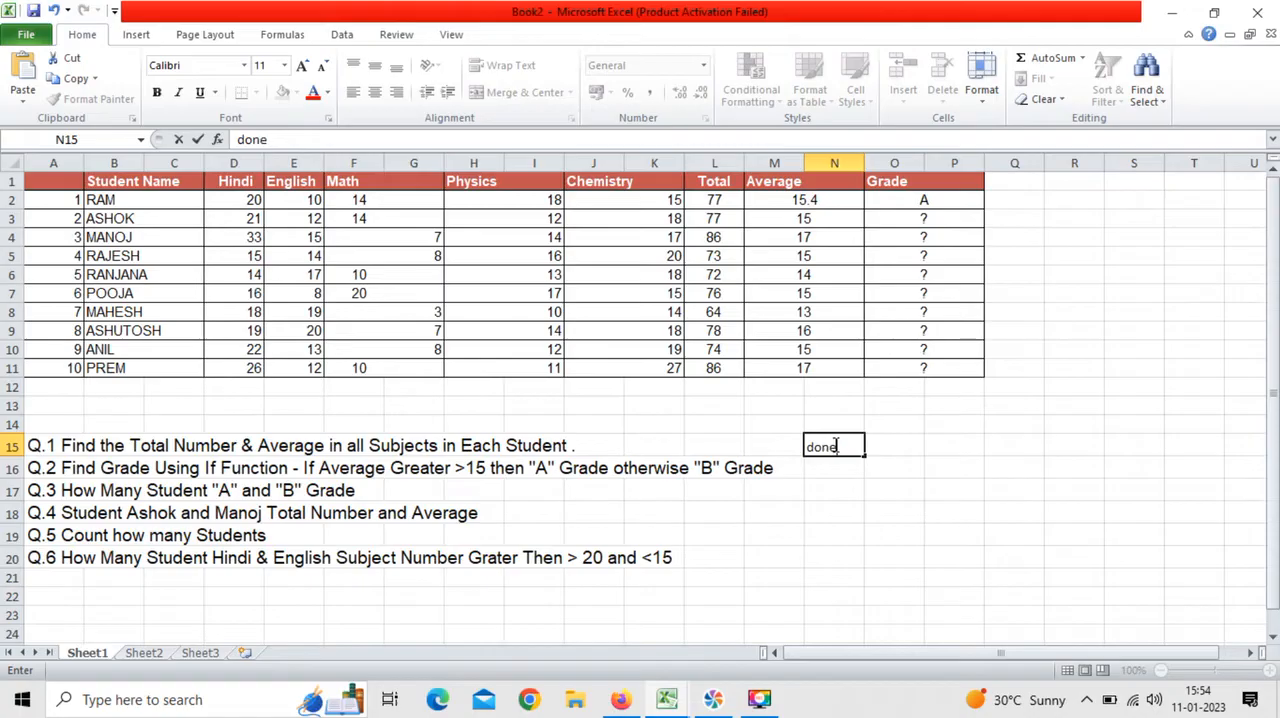
pyautogui.press('Tab')
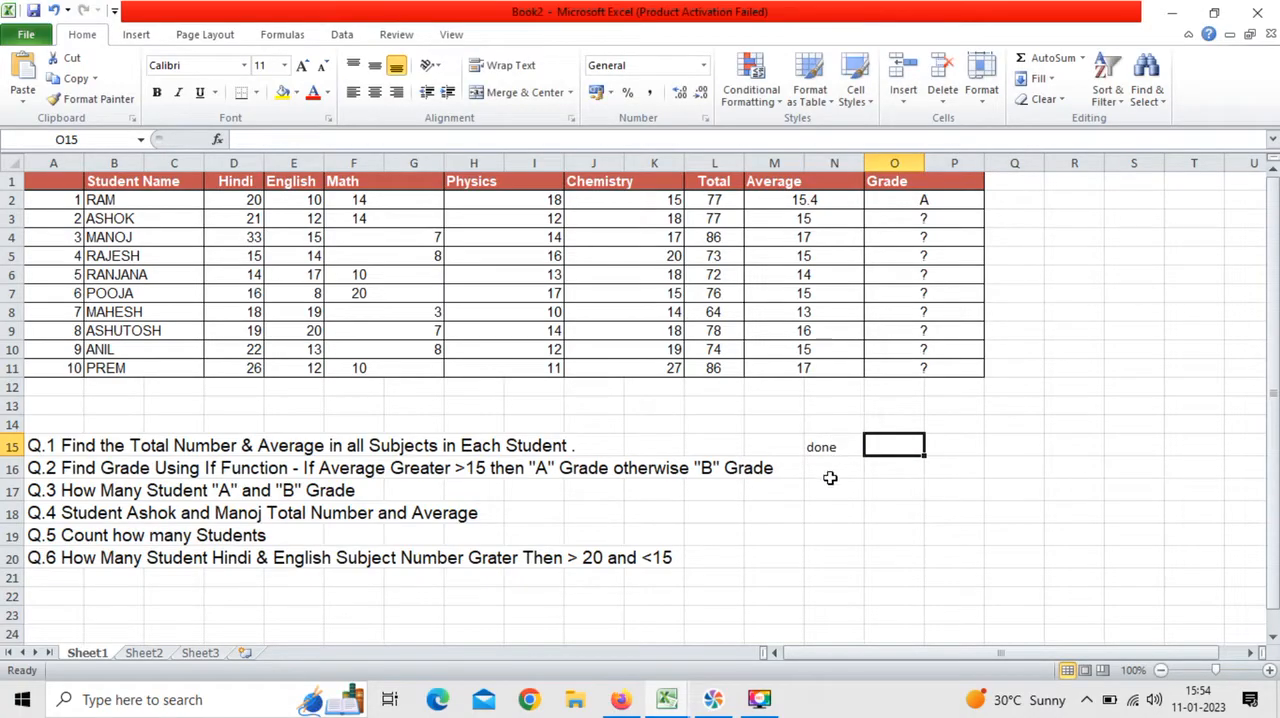
pyautogui.click(830, 479)
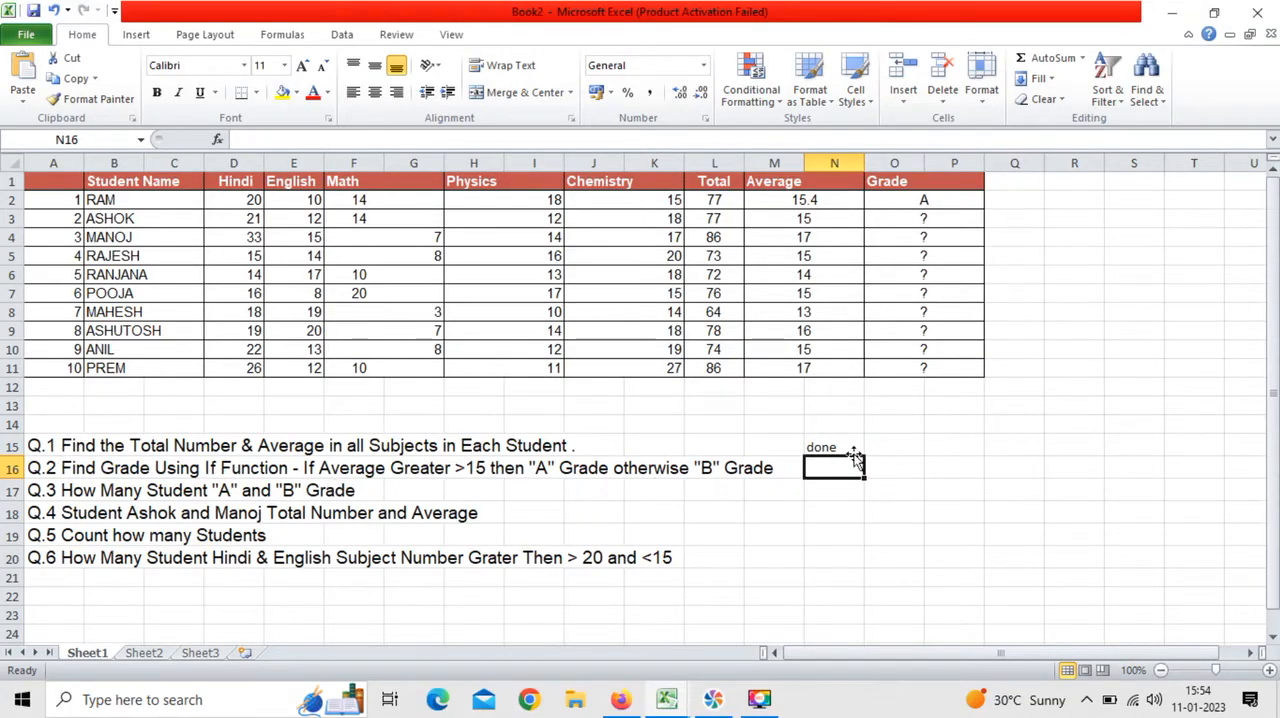
# Step: Replace the Grade placeholder in O3 with the beginning of an IF formula whose logical test is M3>15
pyautogui.click(910, 234)
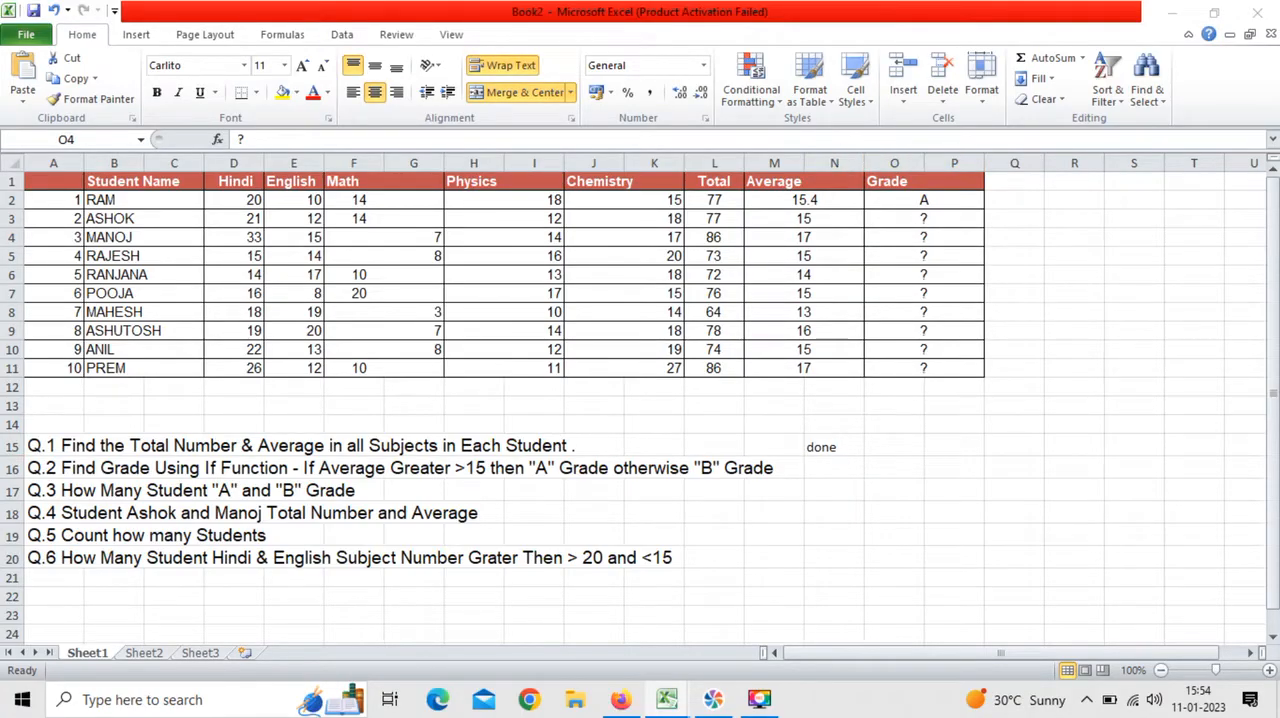
pyautogui.click(910, 219)
pyautogui.click(921, 217)
pyautogui.press('Delete')
pyautogui.write('=of')
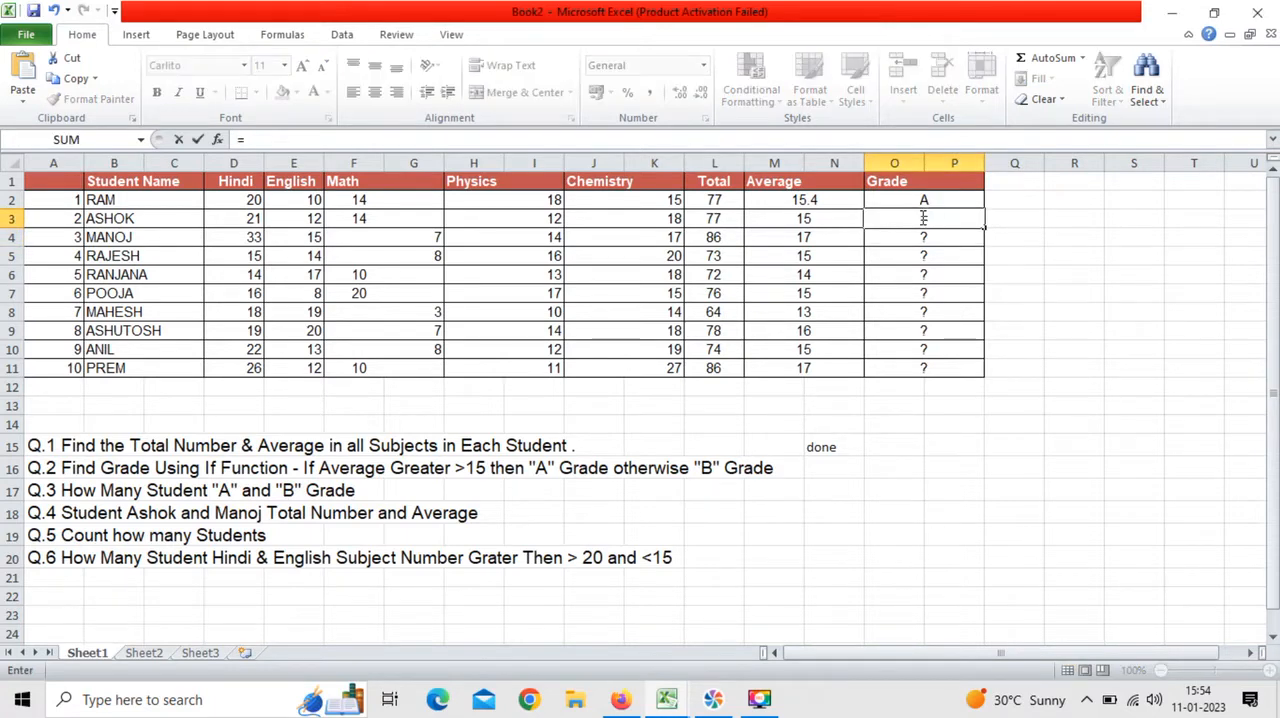
pyautogui.press('BackSpace')
pyautogui.press('BackSpace')
pyautogui.write('if(')
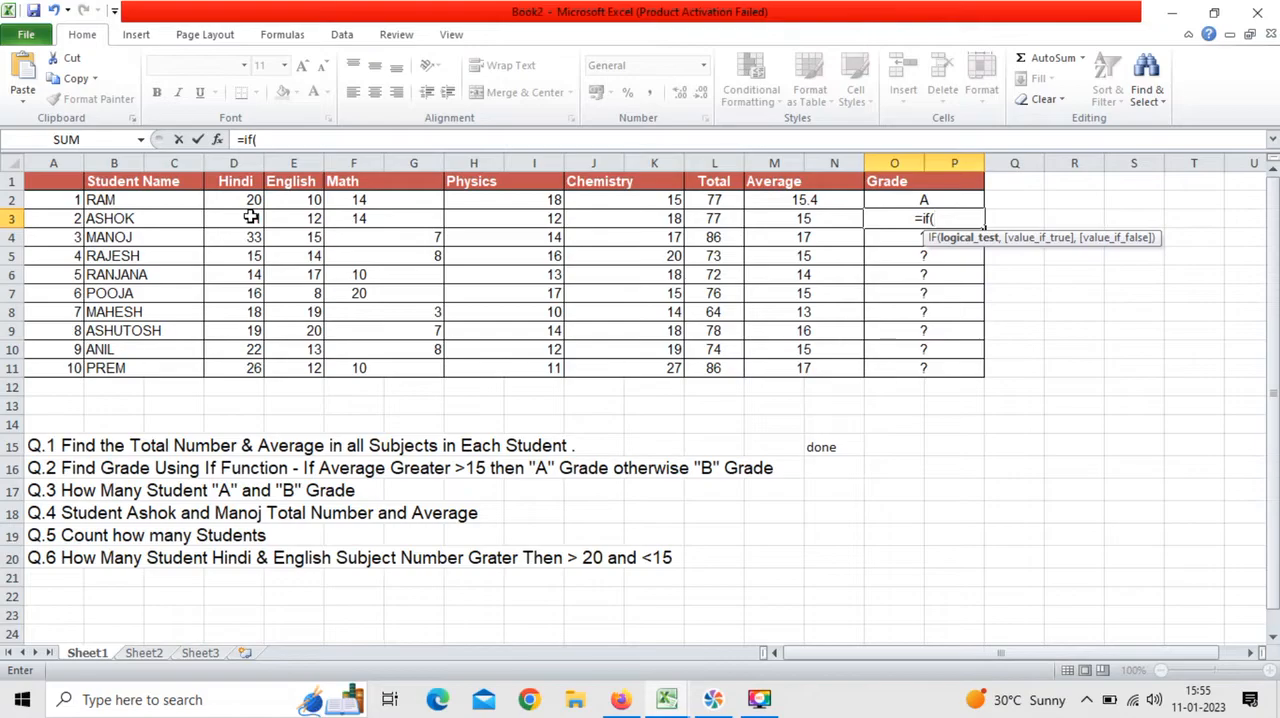
pyautogui.click(805, 218)
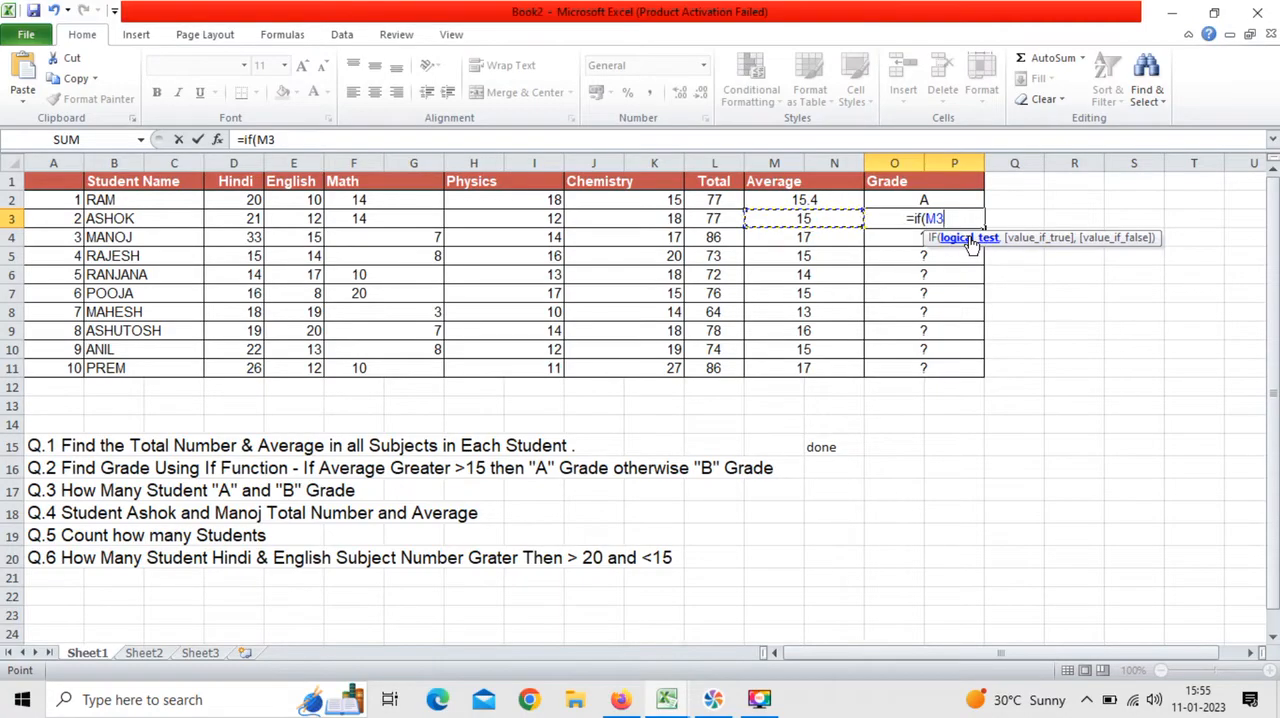
pyautogui.write('>15')
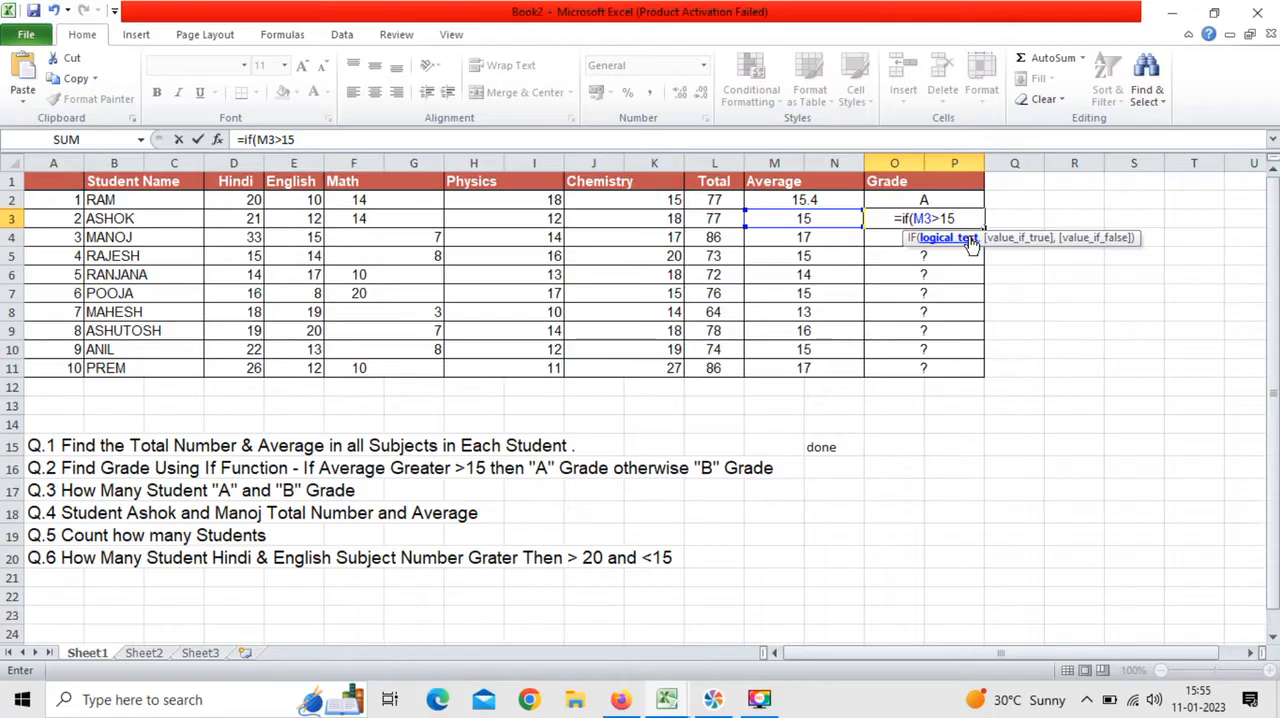
pyautogui.write(',')
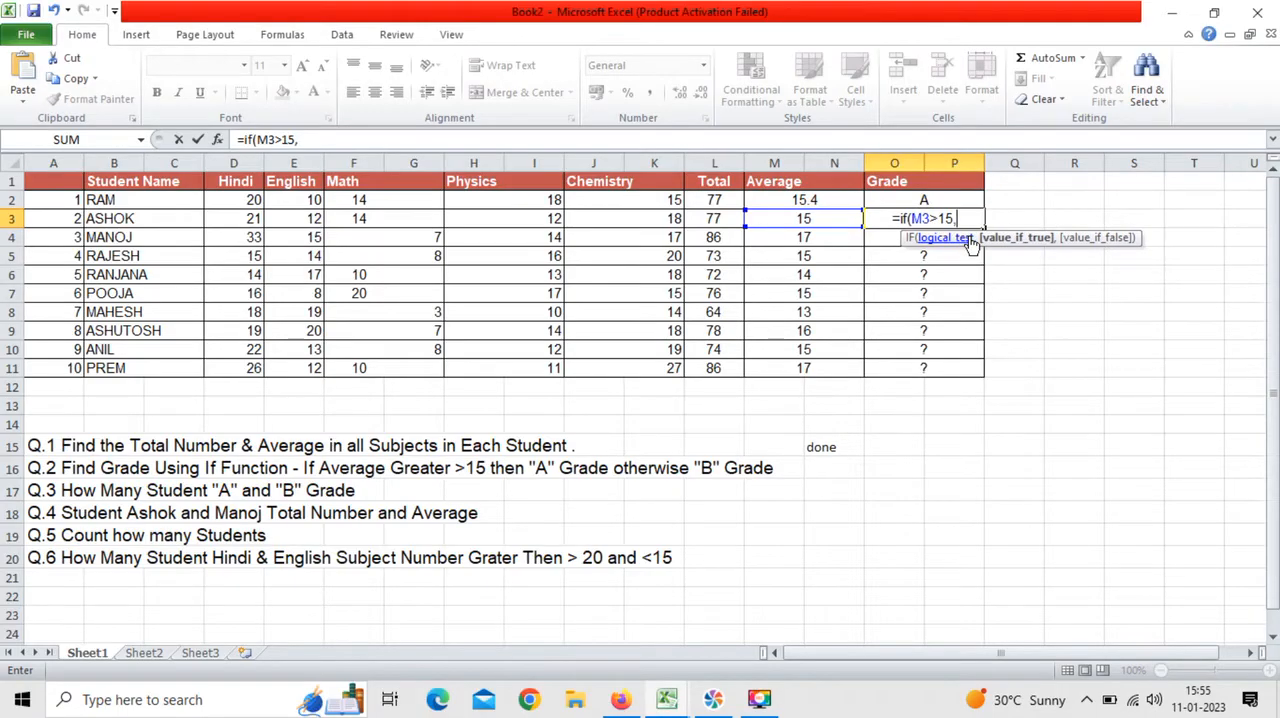
pyautogui.write('"')
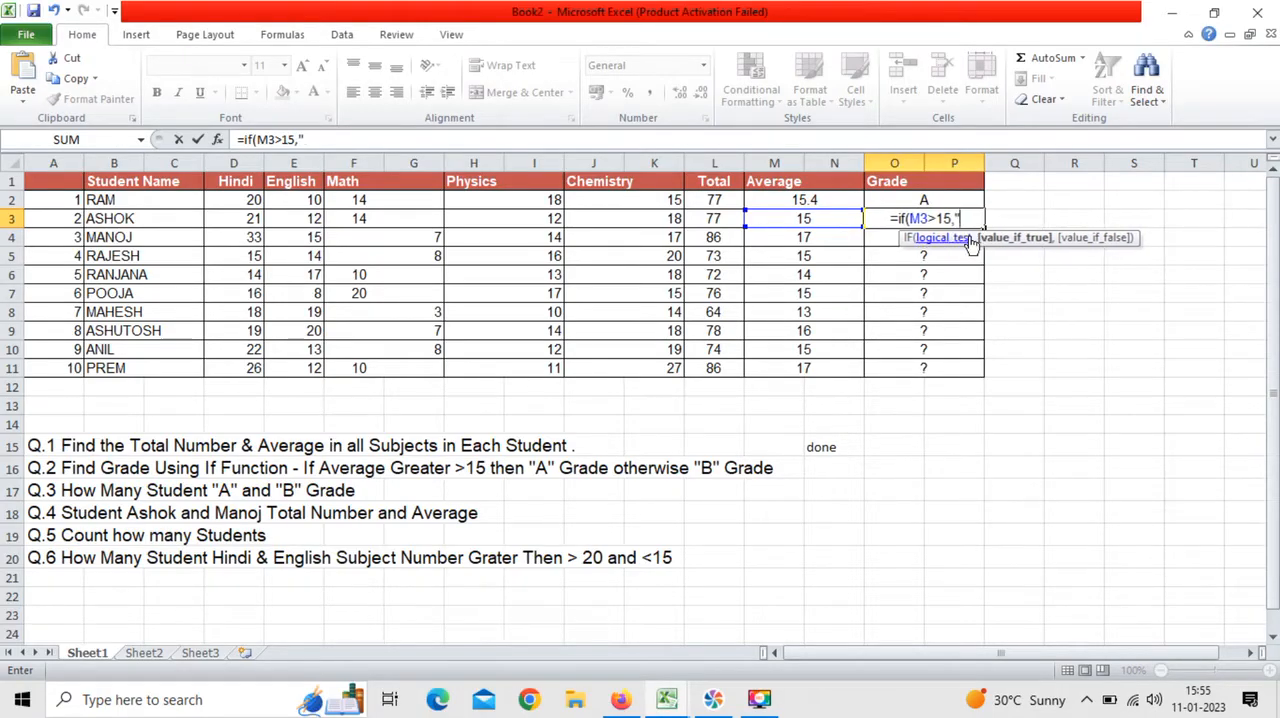
pyautogui.write('A",')
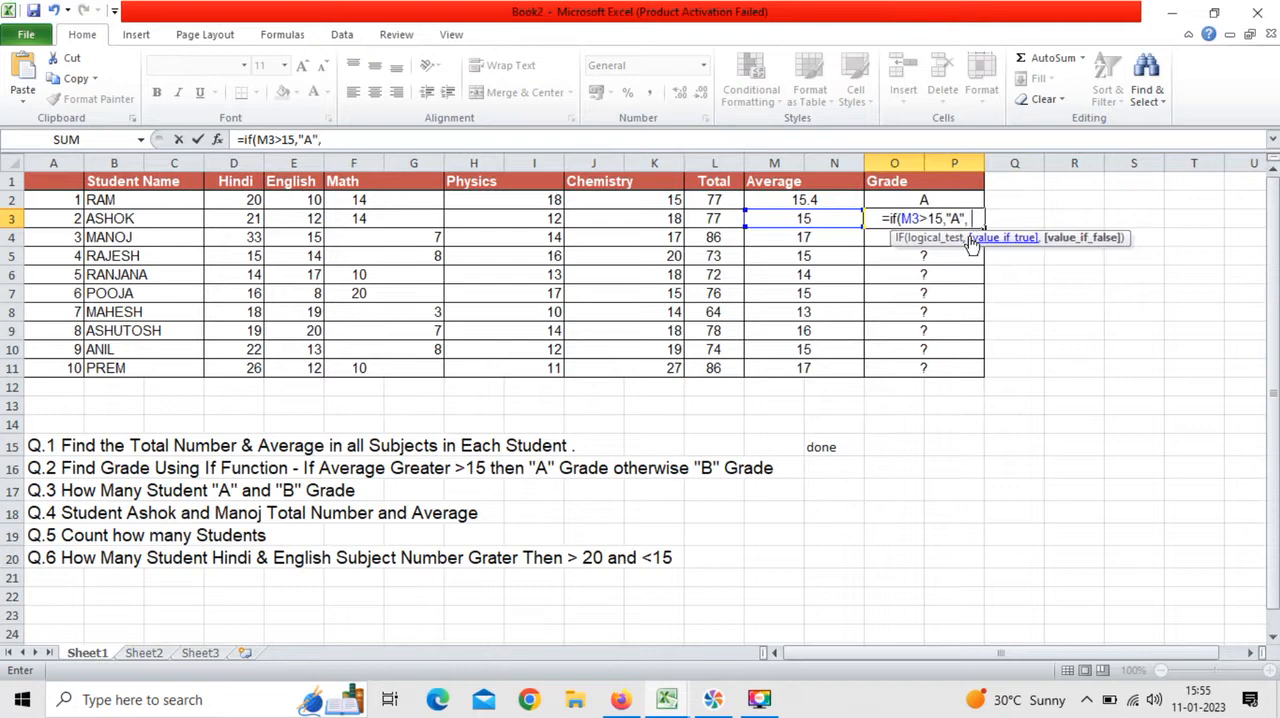
pyautogui.write(' "B')
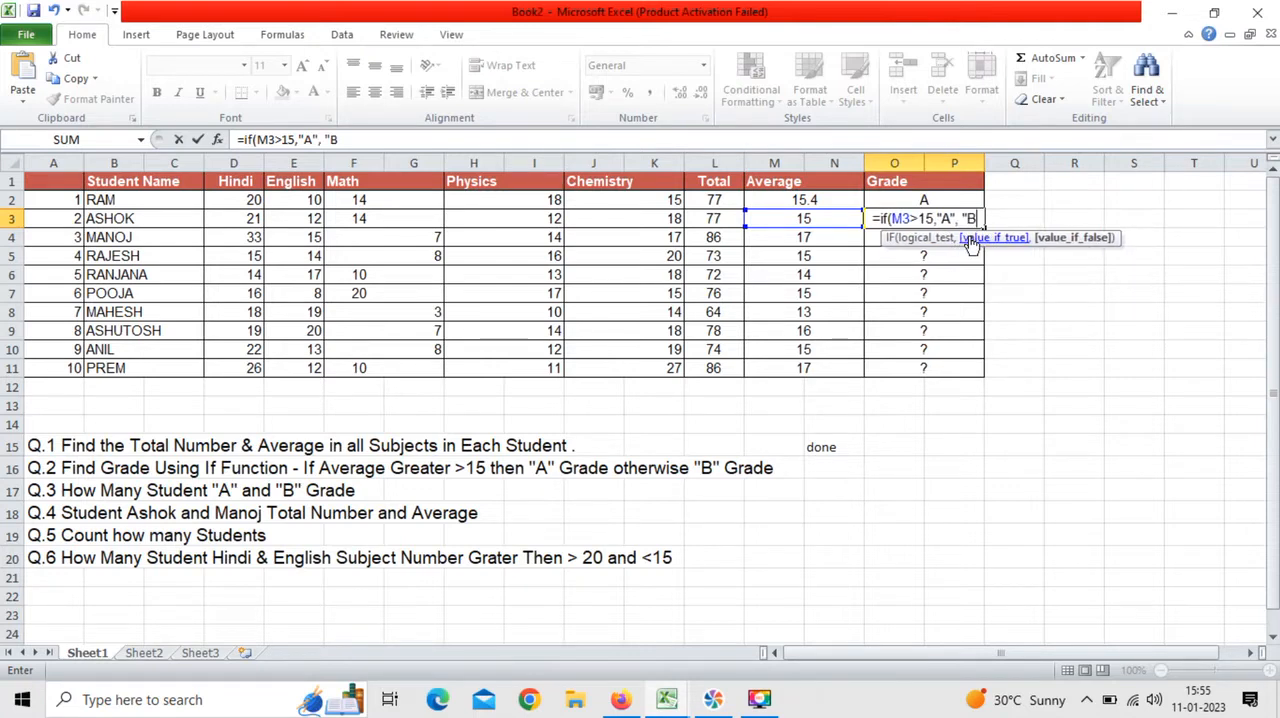
pyautogui.write('")')
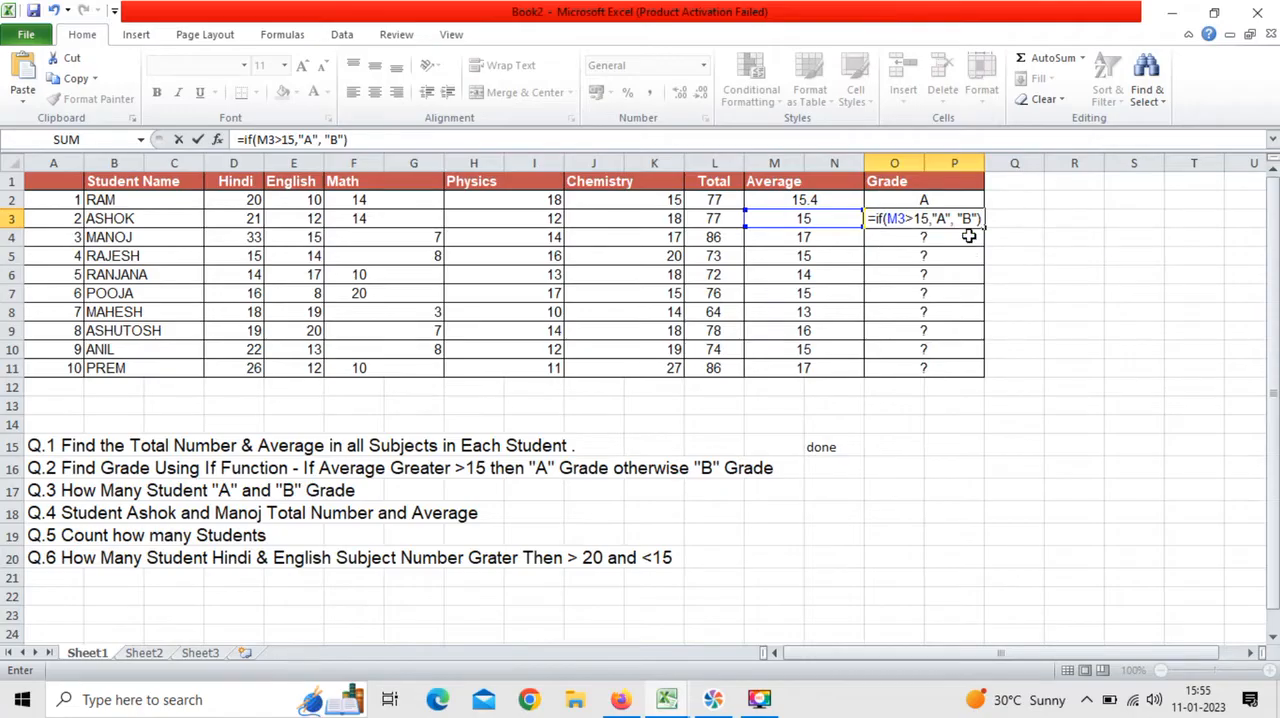
# Step: Complete the IF formula in O3 with "A" as the true value and "B" as the false value
pyautogui.press('Return')
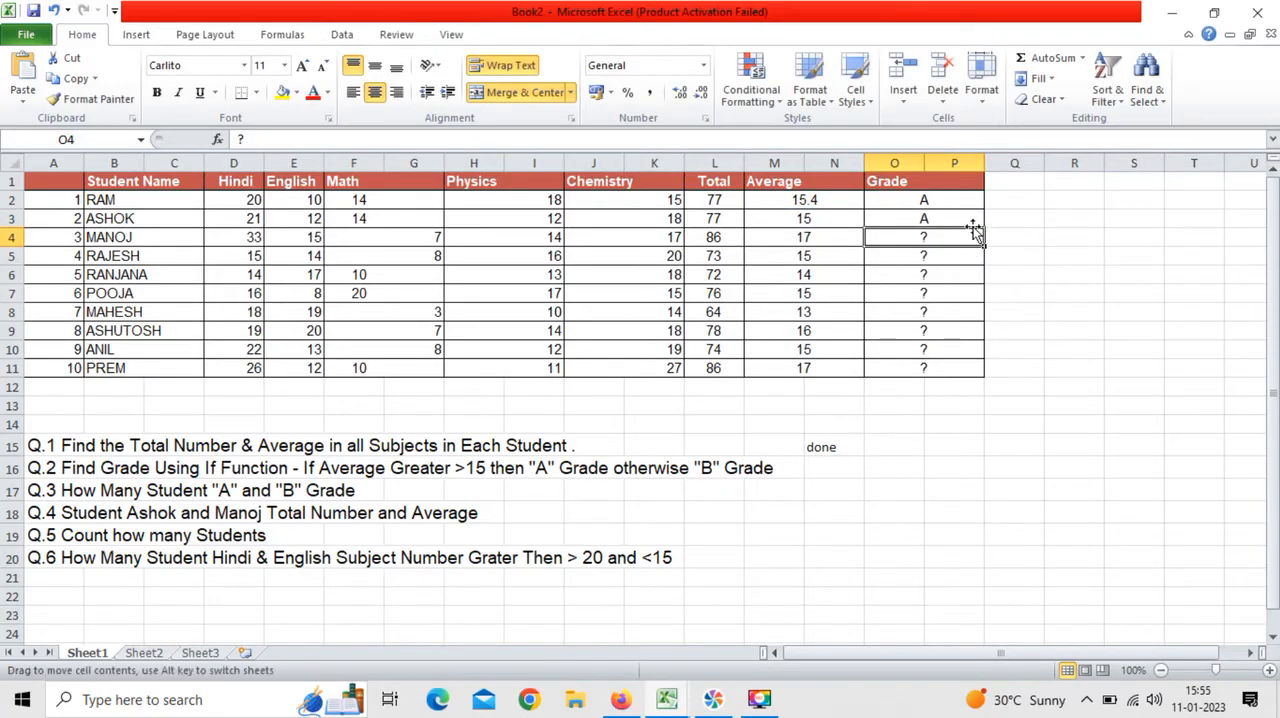
# Step: Fill the grade formula from O3 down the Grade column through row 11
pyautogui.click(970, 219)
pyautogui.moveTo(984, 225); pyautogui.dragTo(981, 381)
pyautogui.click(954, 405)
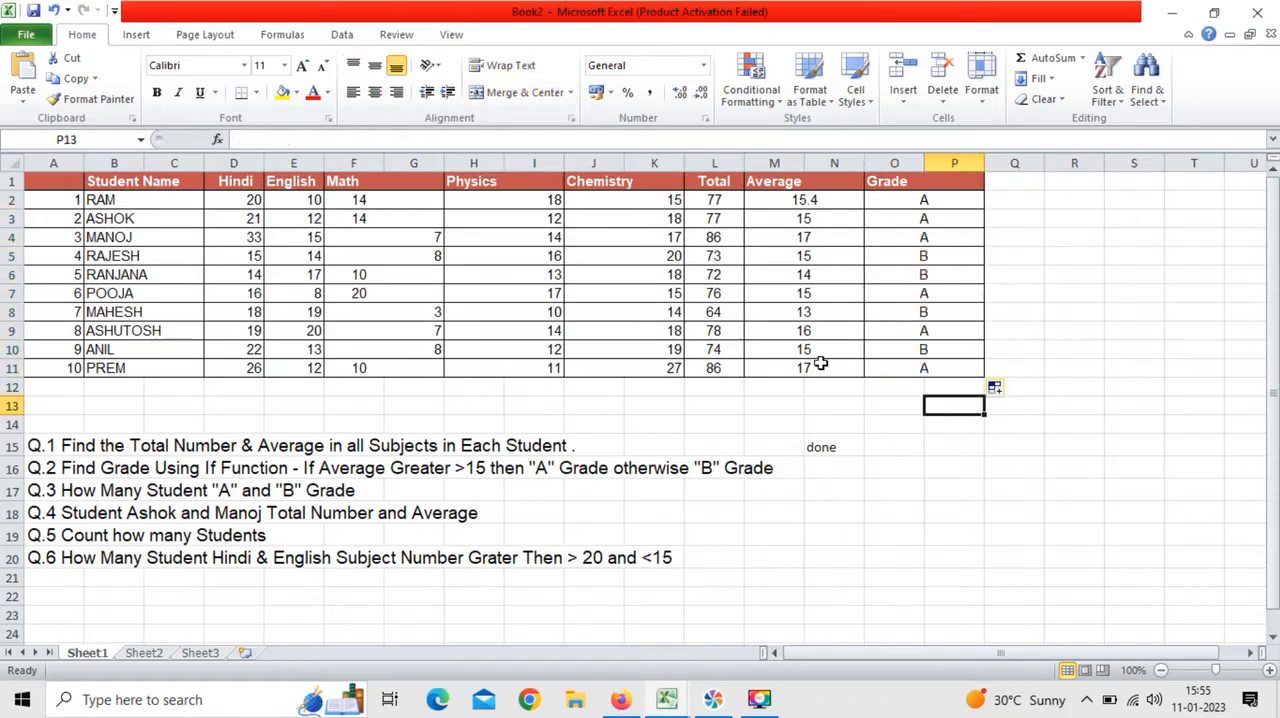
# Step: Mark question 2 as finished by entering "done" in N16, beside the question
pyautogui.click(820, 482)
pyautogui.click(824, 470)
pyautogui.write('done')
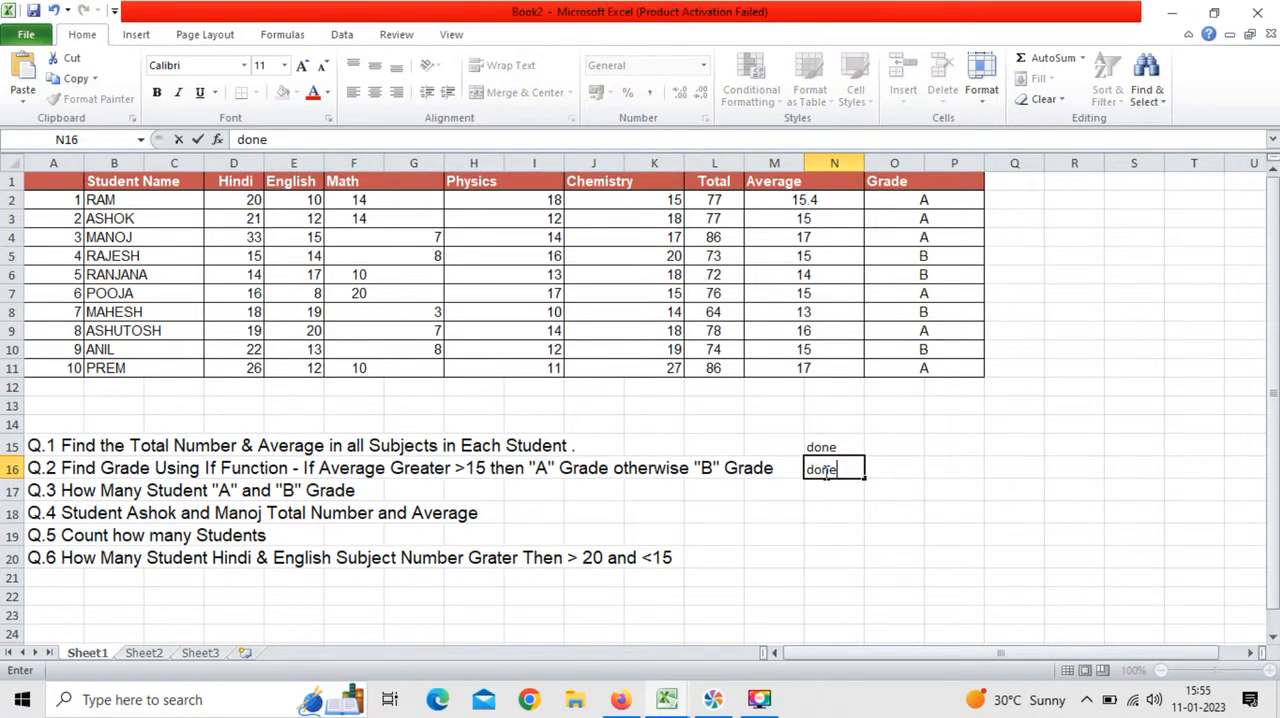
pyautogui.click(90, 488)
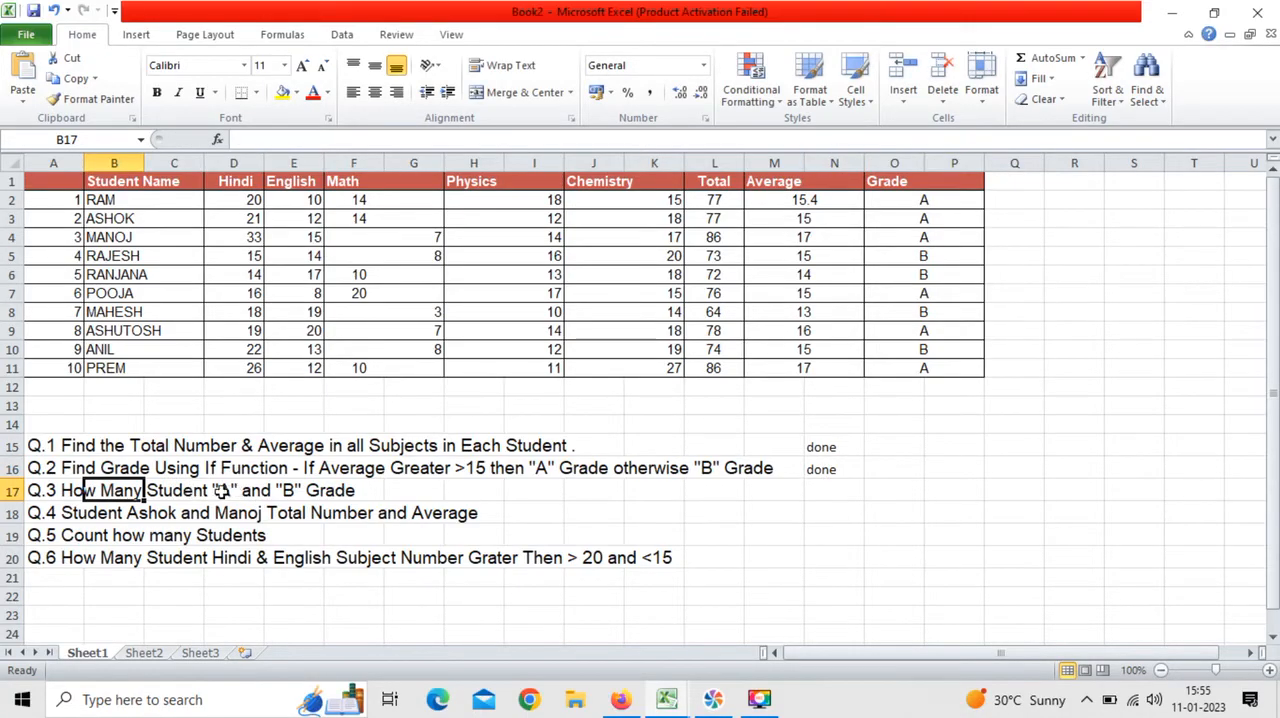
# Step: Enter the label "count of A" in R1, outside the marks table, for question 3
pyautogui.click(850, 500)
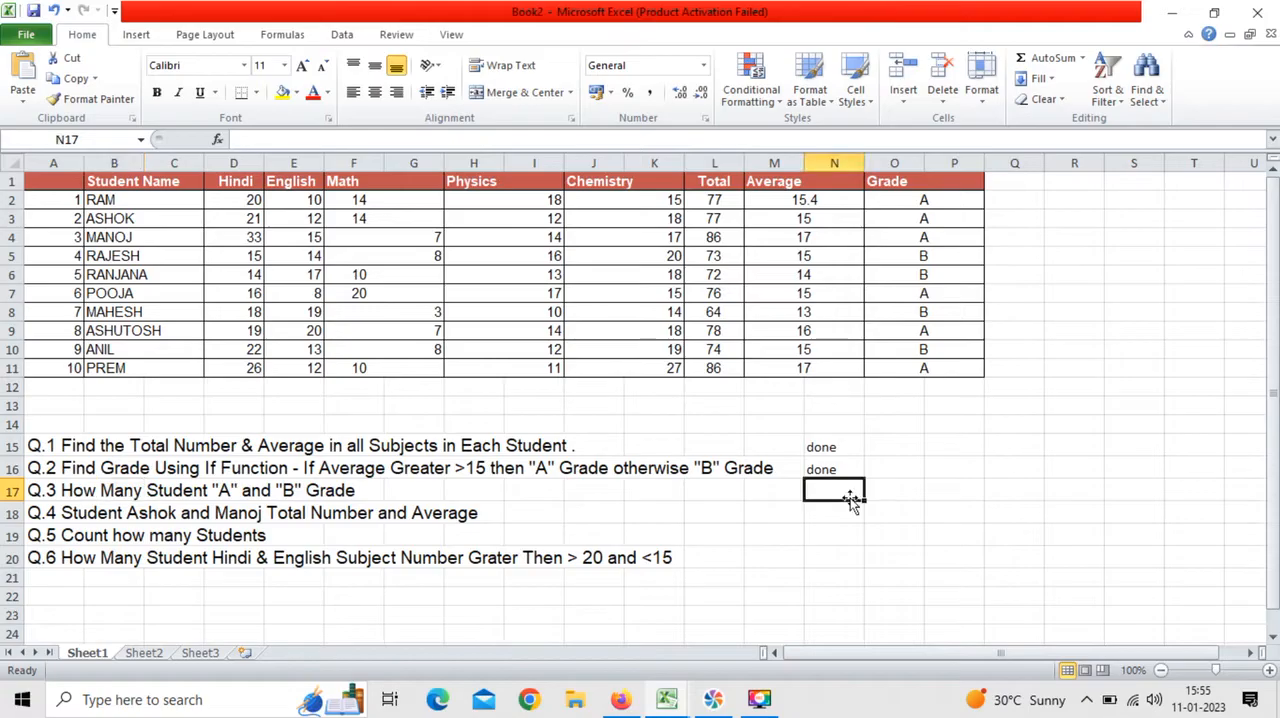
pyautogui.click(1077, 185)
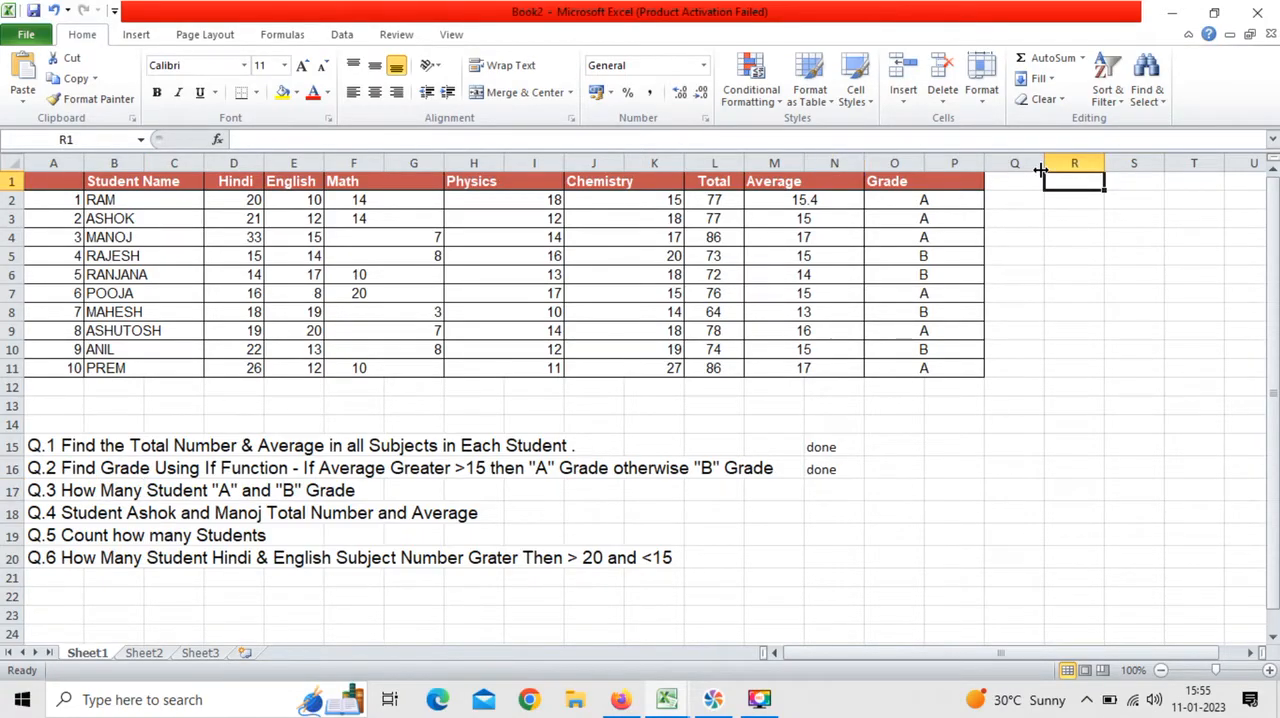
pyautogui.write('count of A')
pyautogui.hotkey('ctrl', 'Return')
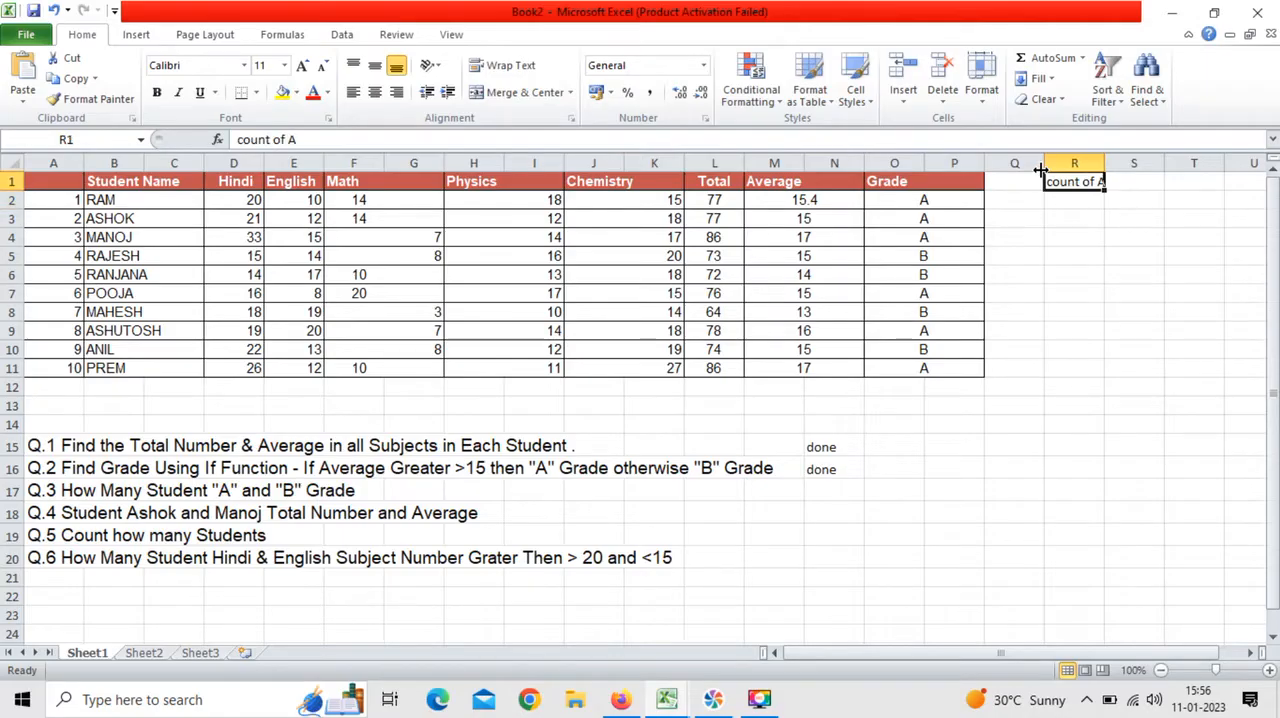
pyautogui.press('Return')
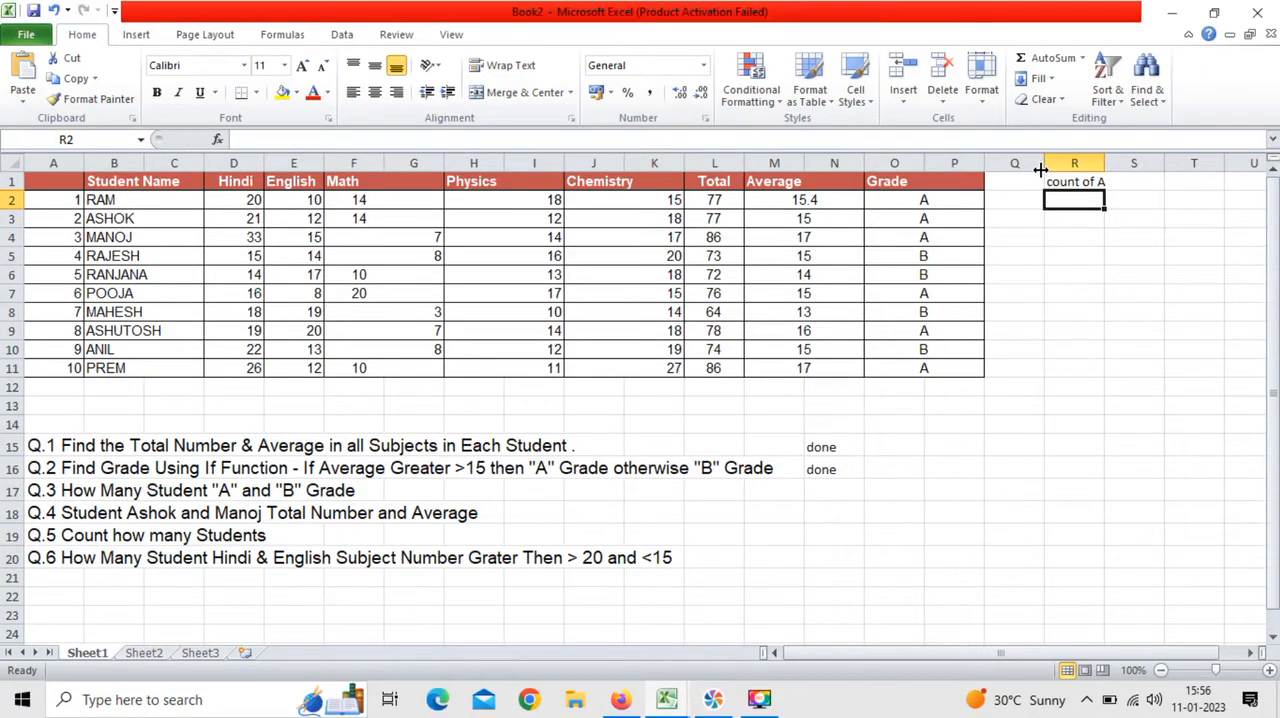
# Step: Enter the label "count of B" in R2, below the count of A label
pyautogui.write('count of A')
pyautogui.hotkey('ctrl', 'Return')
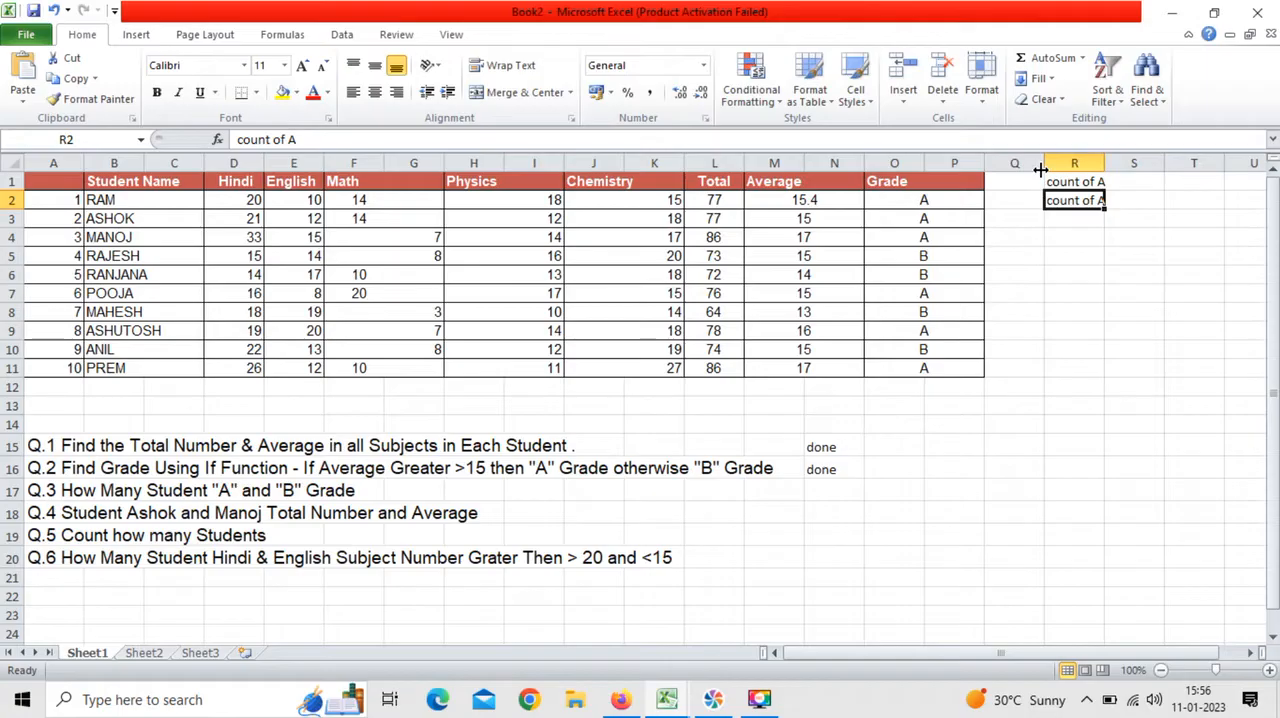
pyautogui.click(315, 138)
pyautogui.press('BackSpace')
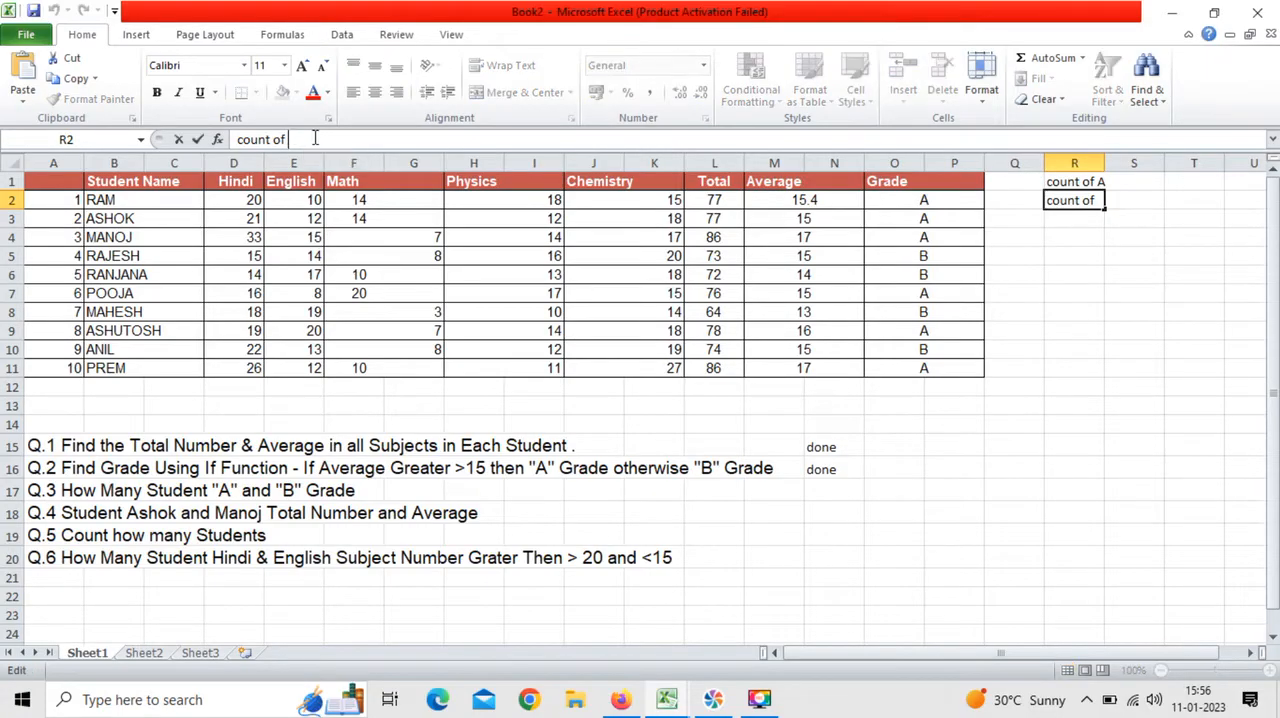
pyautogui.write('B')
pyautogui.click(1126, 255)
# Step: Begin a COUNTIF formula in S1, beside the count of A label
pyautogui.click(1120, 181)
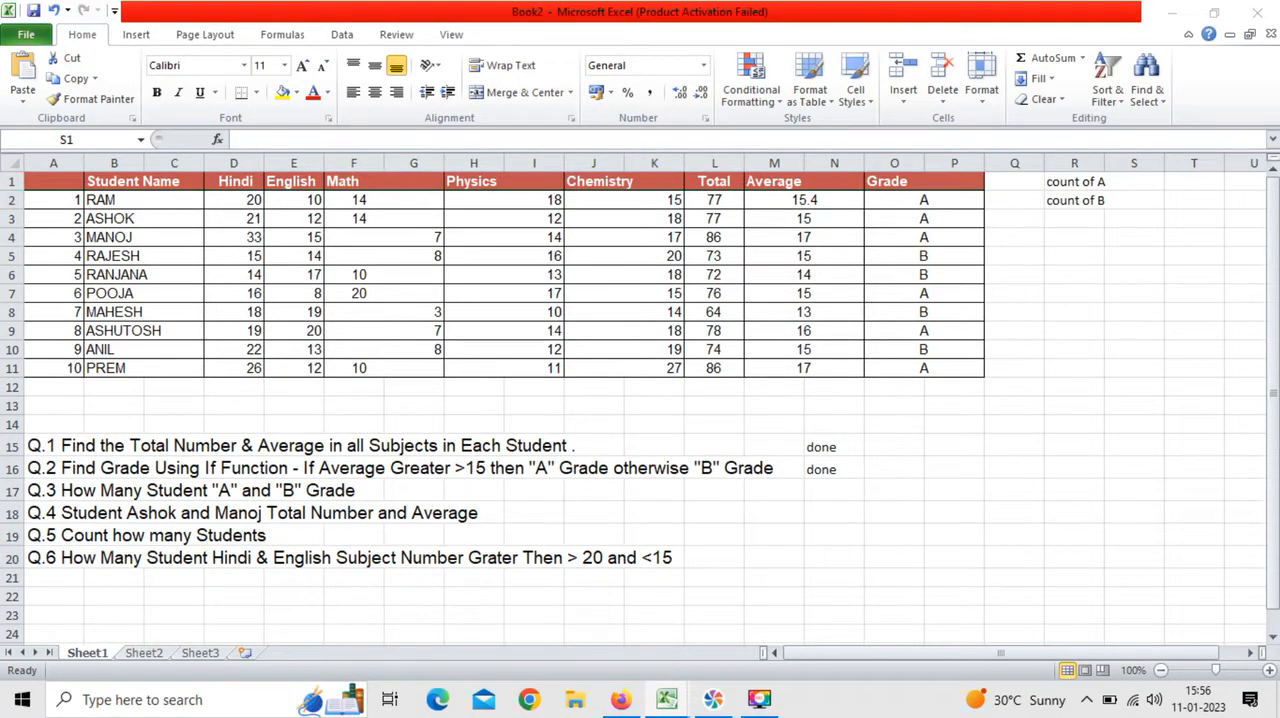
pyautogui.click(1132, 182)
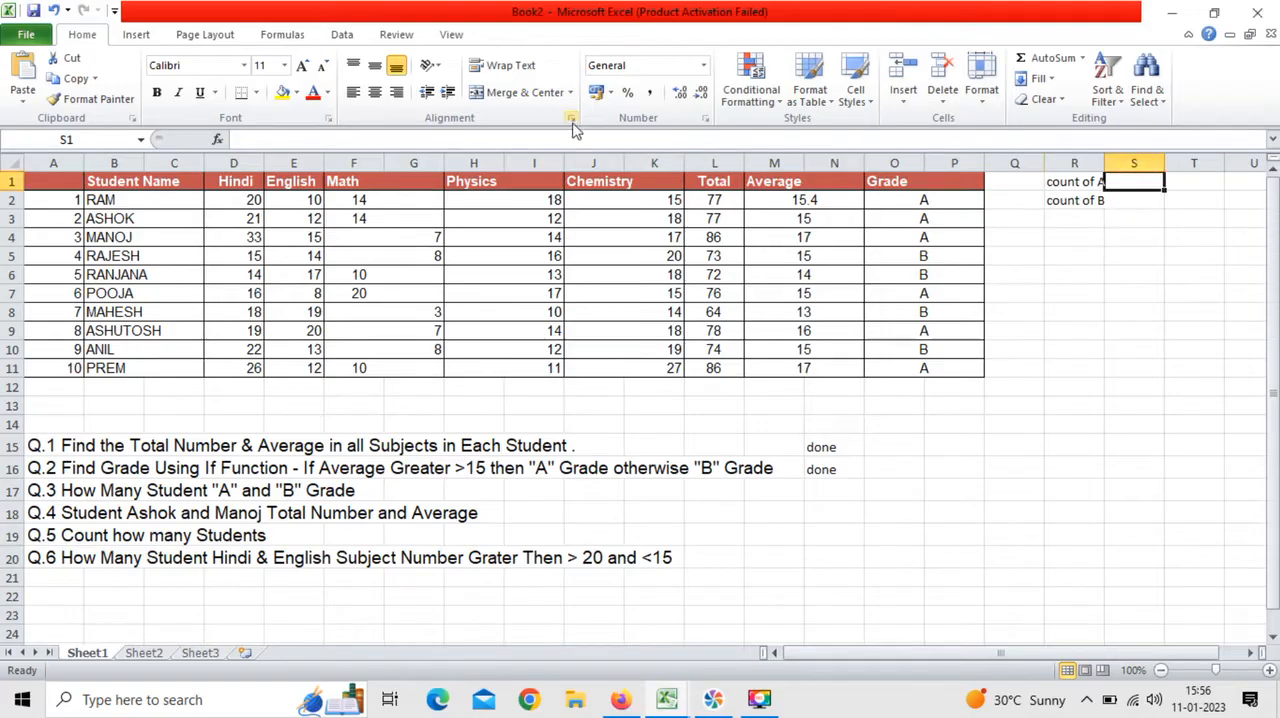
pyautogui.click(607, 138)
pyautogui.write('=o')
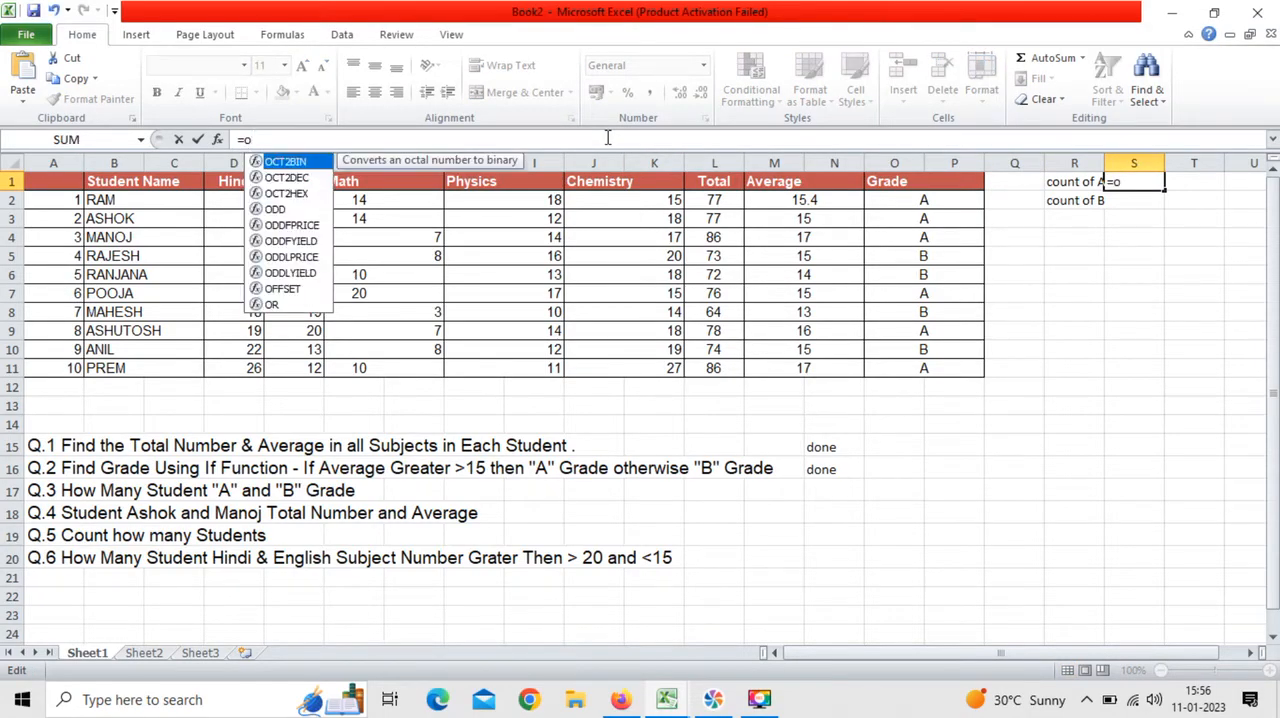
pyautogui.press('BackSpace')
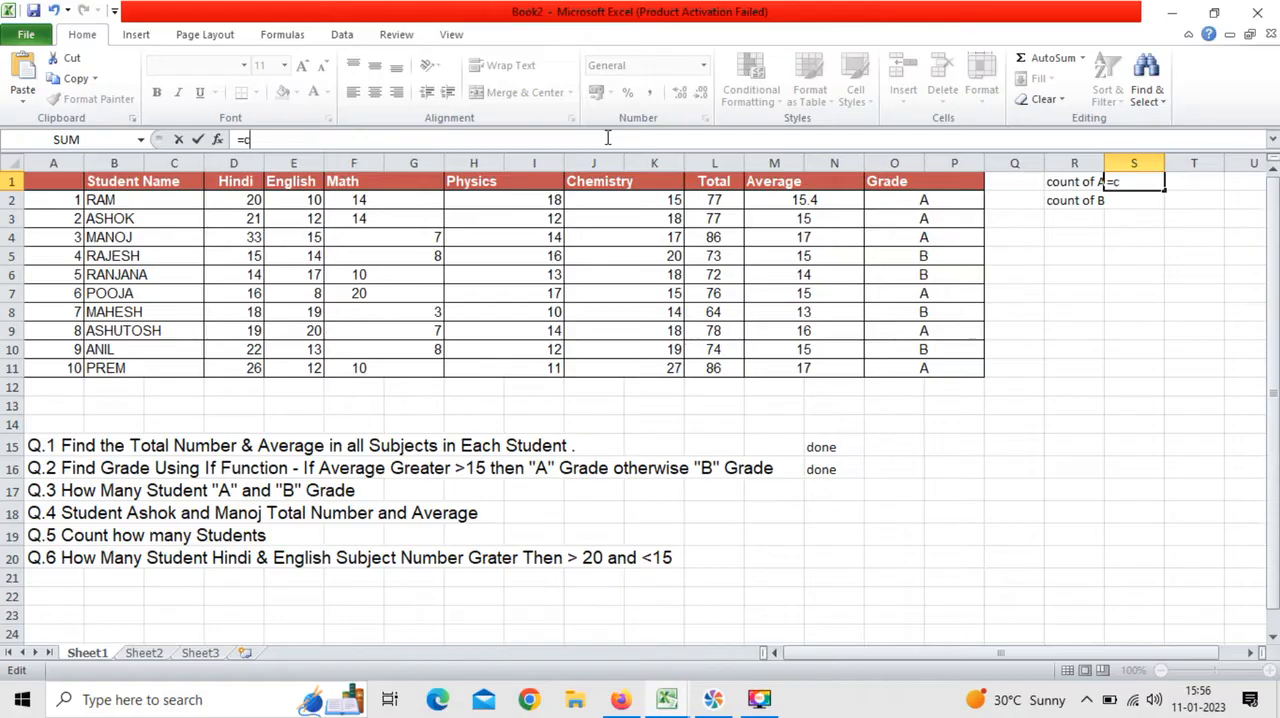
pyautogui.write('count')
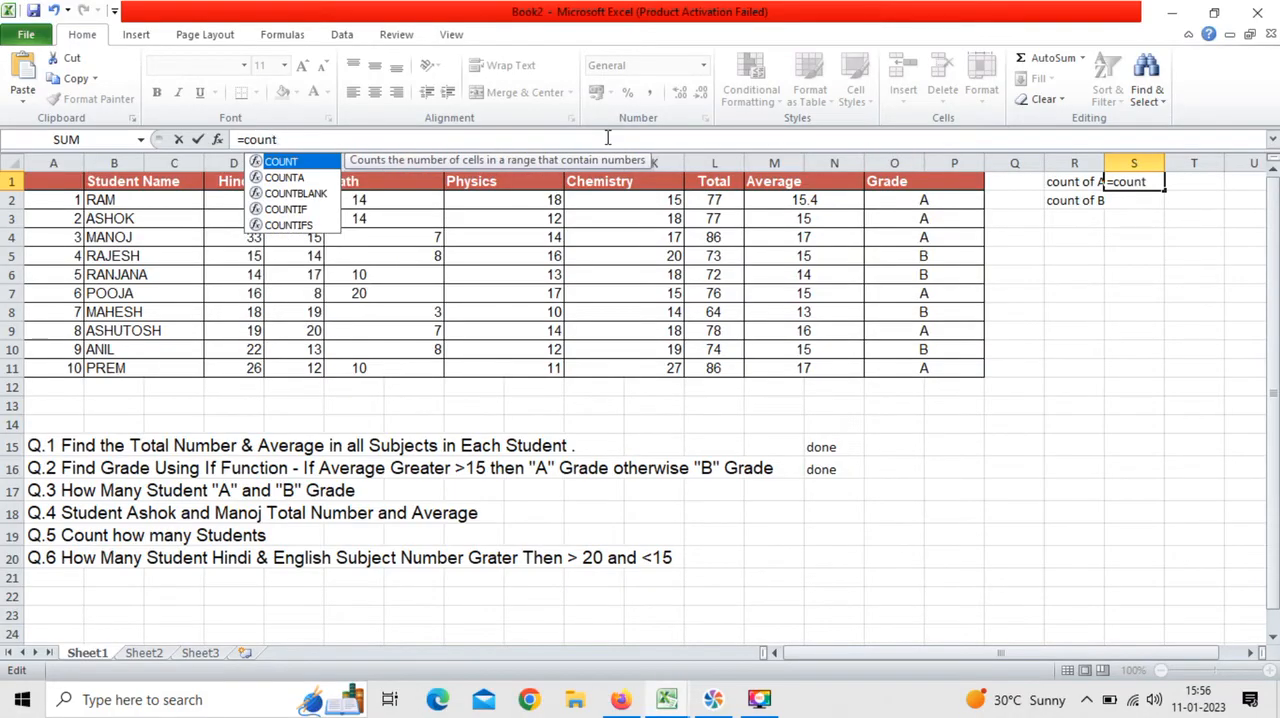
pyautogui.write('if(')
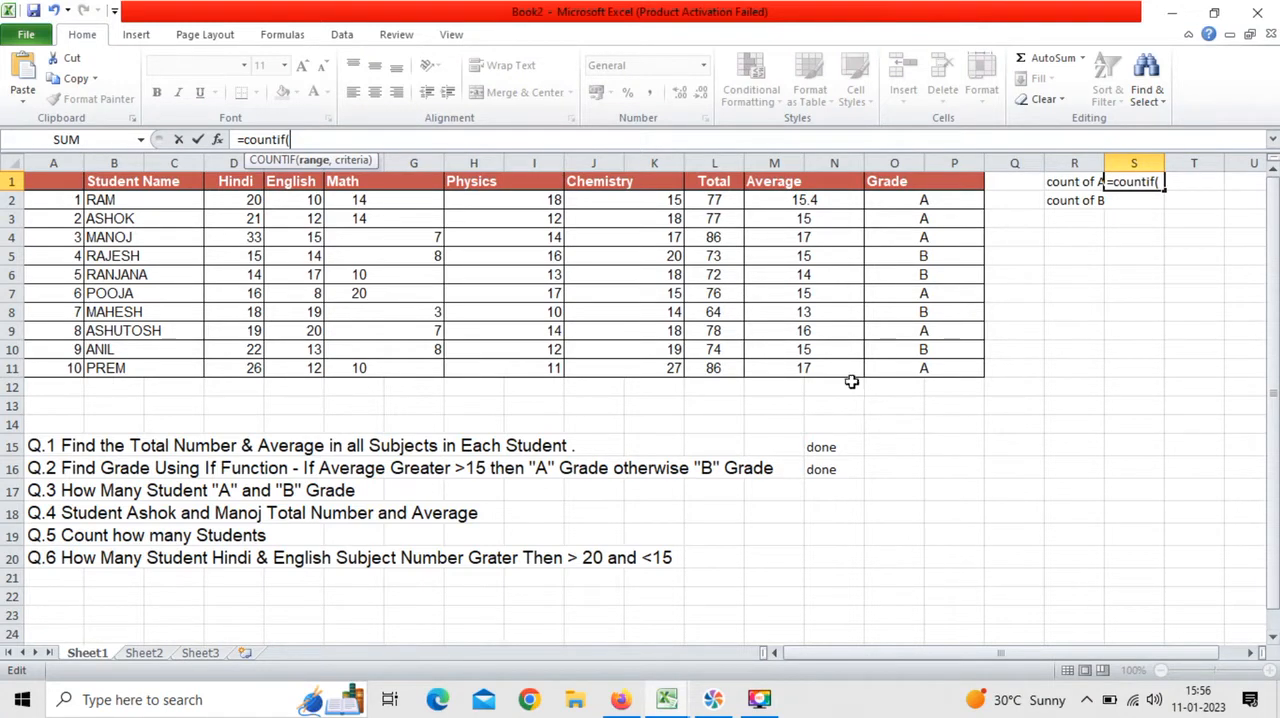
# Step: Complete the COUNTIF formula in S1 with the grade range O2:P11 and the criterion "A"
pyautogui.moveTo(908, 200); pyautogui.dragTo(940, 368)
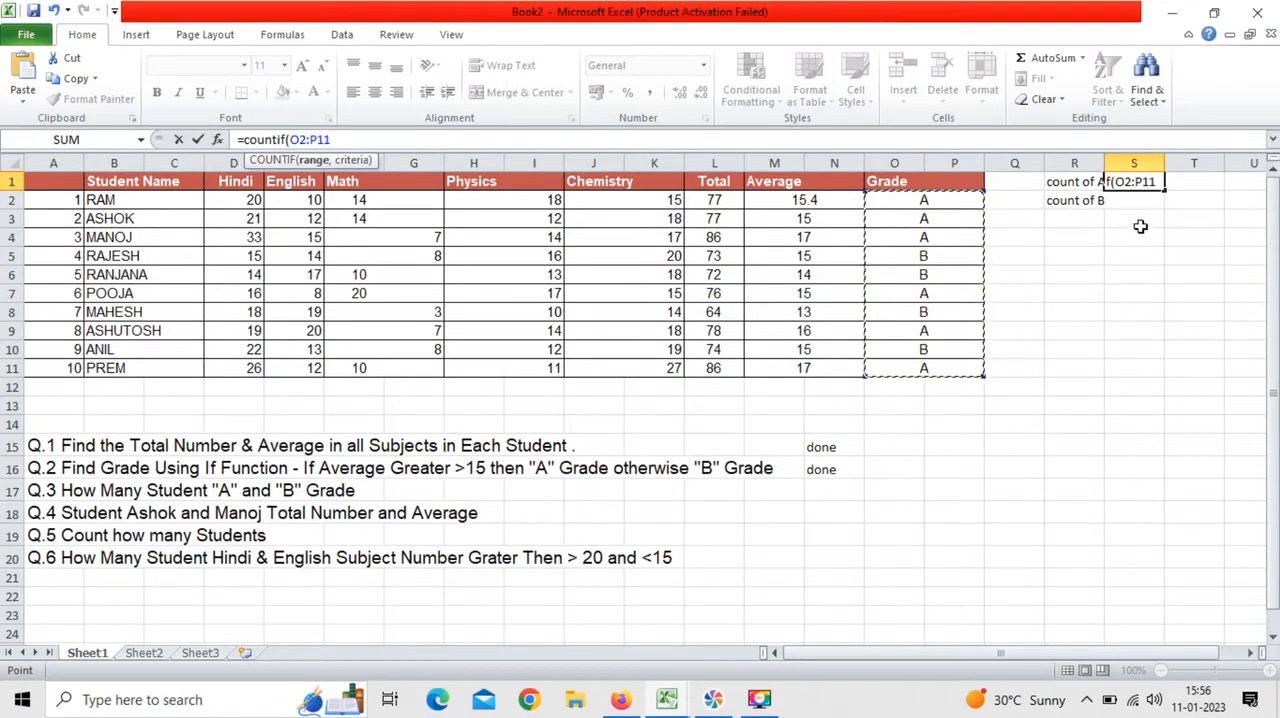
pyautogui.write(', "')
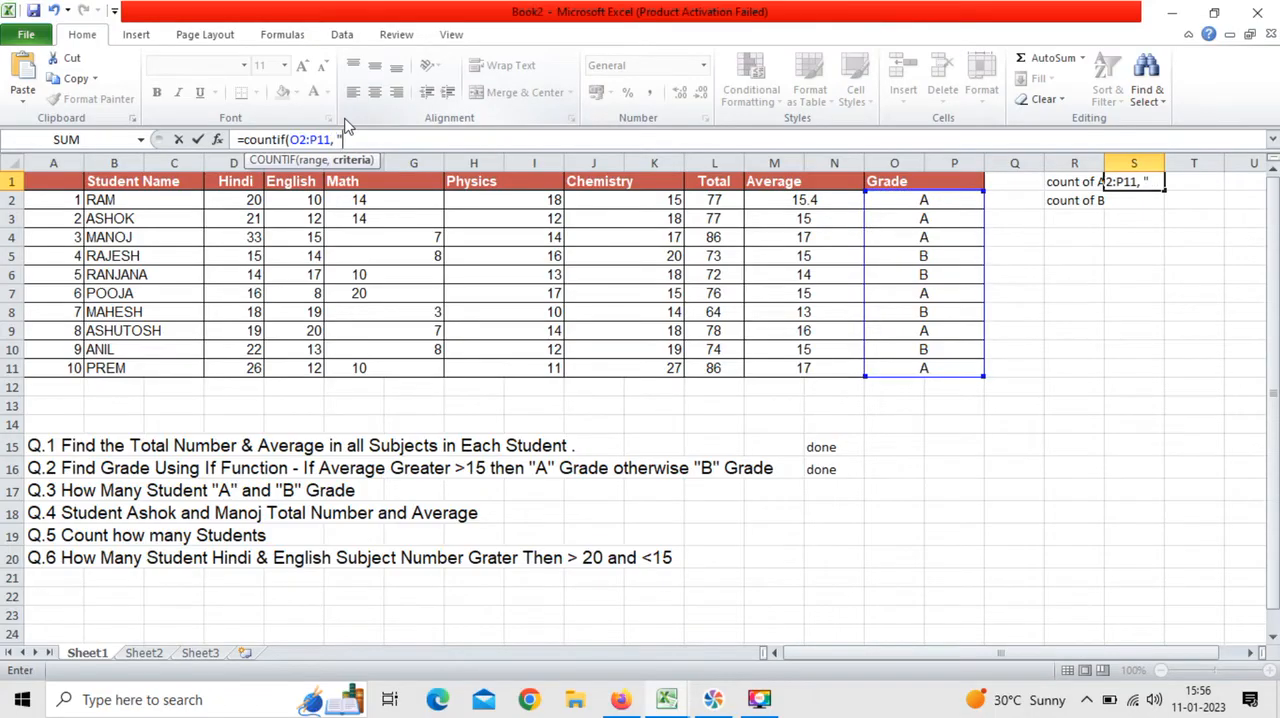
pyautogui.write('A")')
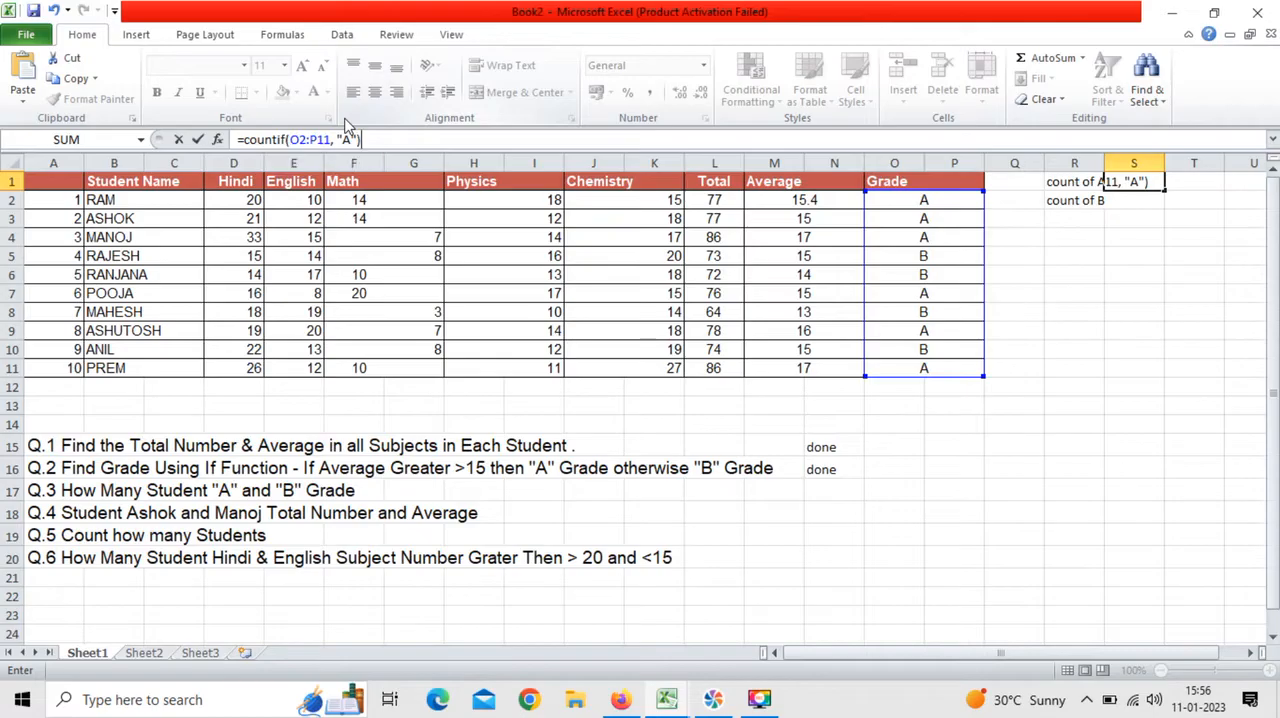
pyautogui.press('Return')
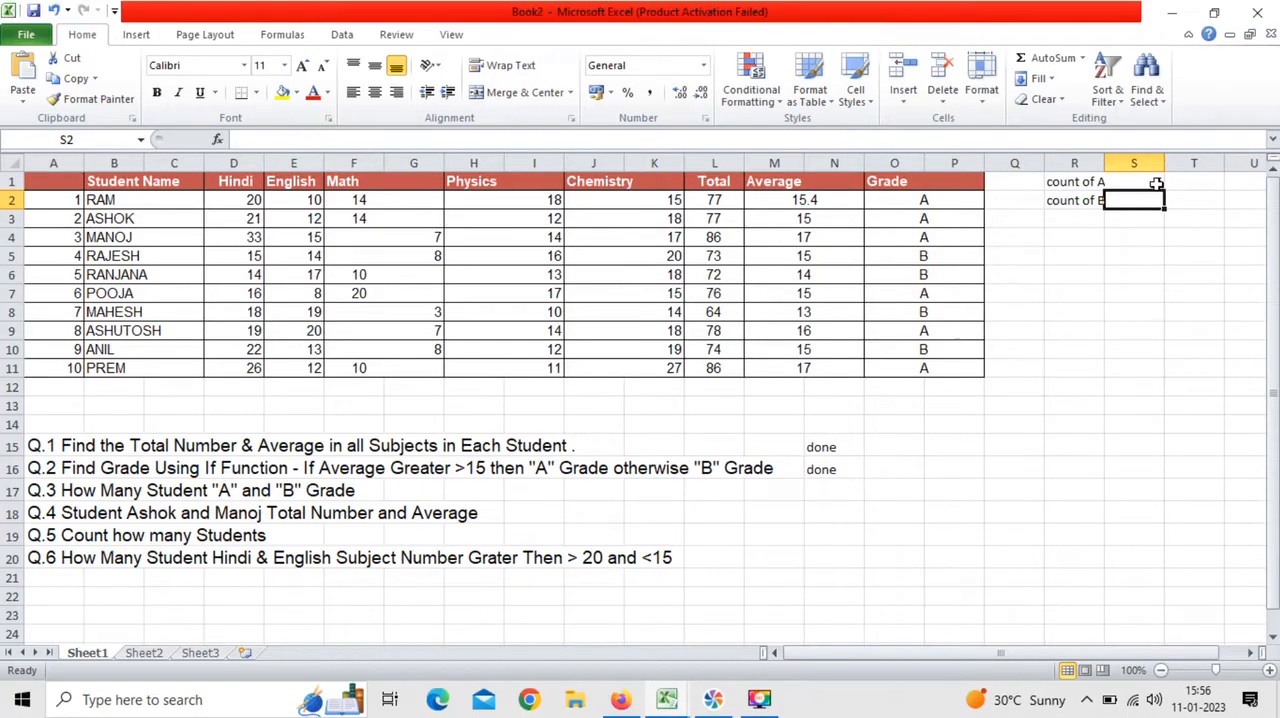
# Step: Begin a COUNTIF formula in S2, beside the count of B label, with its parentheses still empty
pyautogui.click(390, 134)
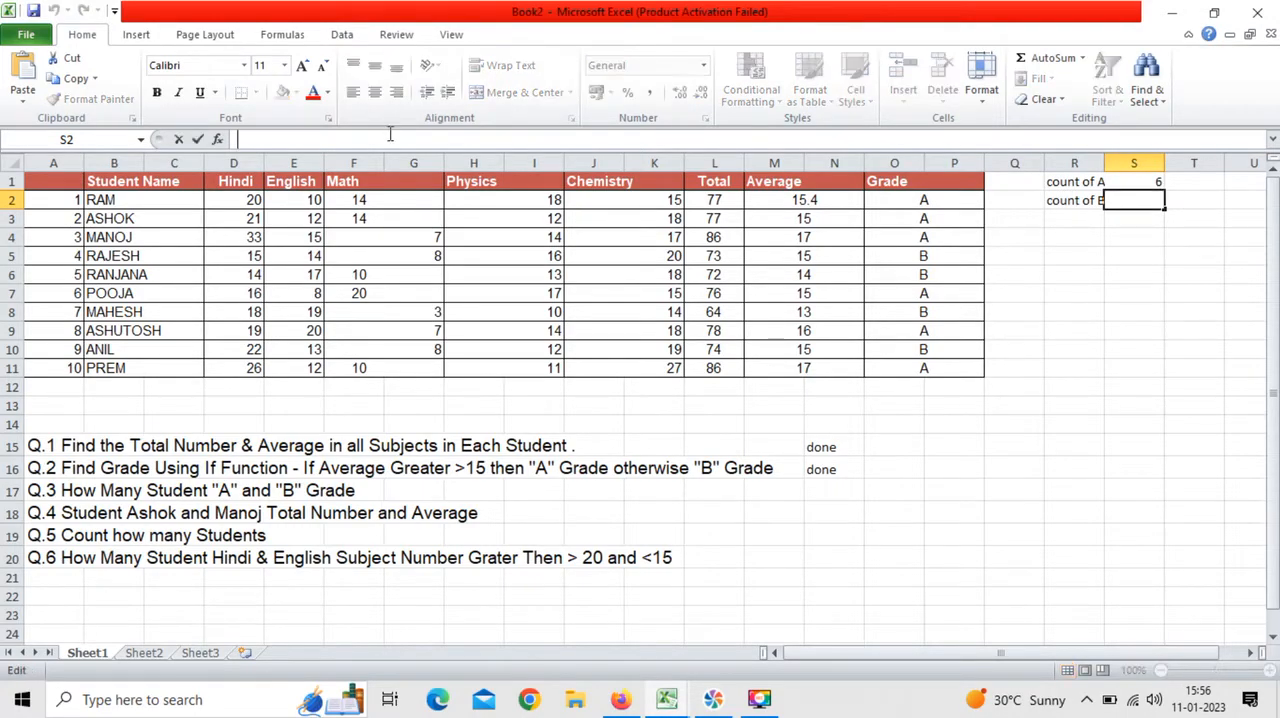
pyautogui.write('countif(')
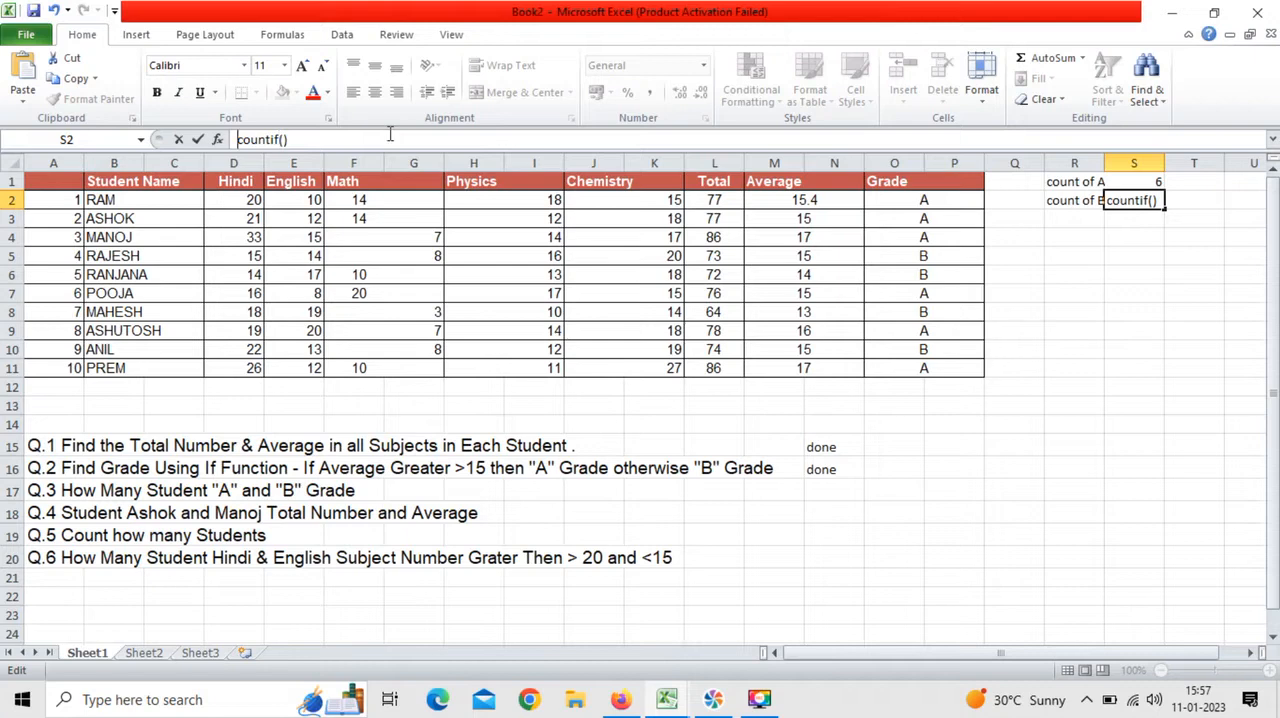
pyautogui.write('=')
pyautogui.press('Right')
pyautogui.press('Right')
pyautogui.press('Right')
pyautogui.press('Right')
pyautogui.press('Right')
pyautogui.press('Right')
pyautogui.press('Right')
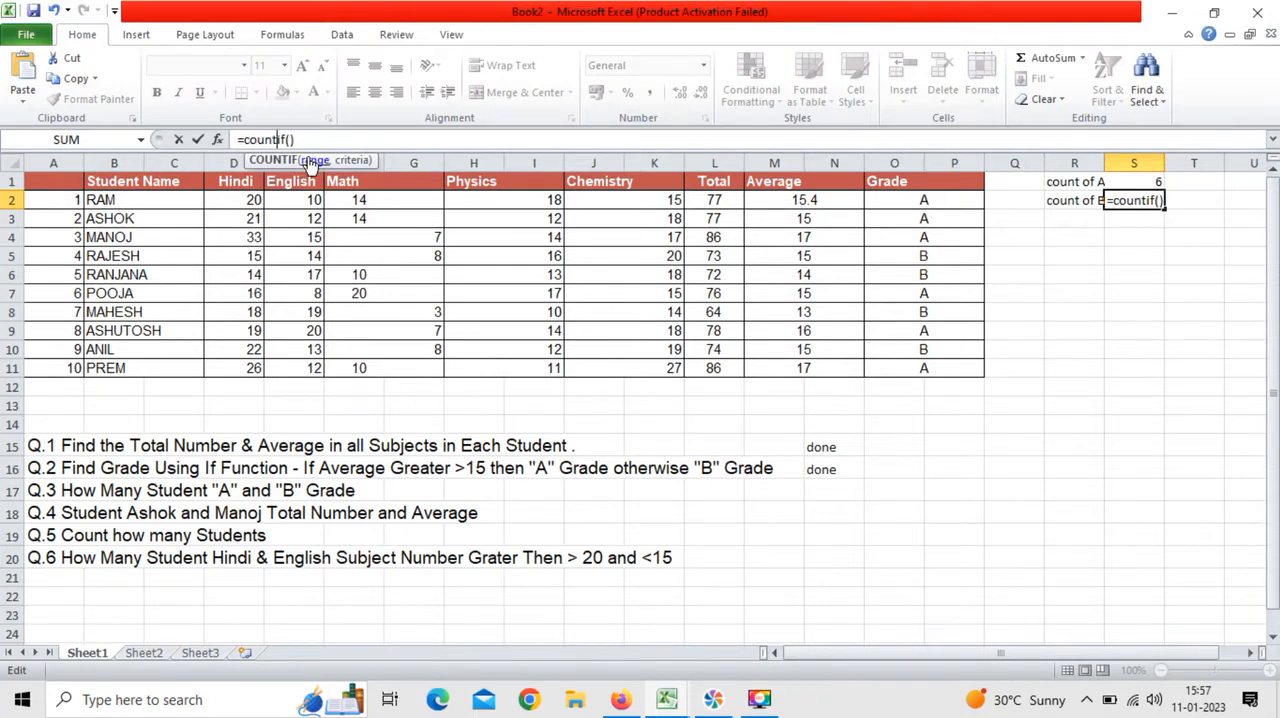
pyautogui.press('Left')
# Step: Complete the COUNTIF formula in S2 with the grade range O2:P11 and the criterion "B"
pyautogui.moveTo(945, 200); pyautogui.dragTo(960, 368)
pyautogui.write(',"b"')
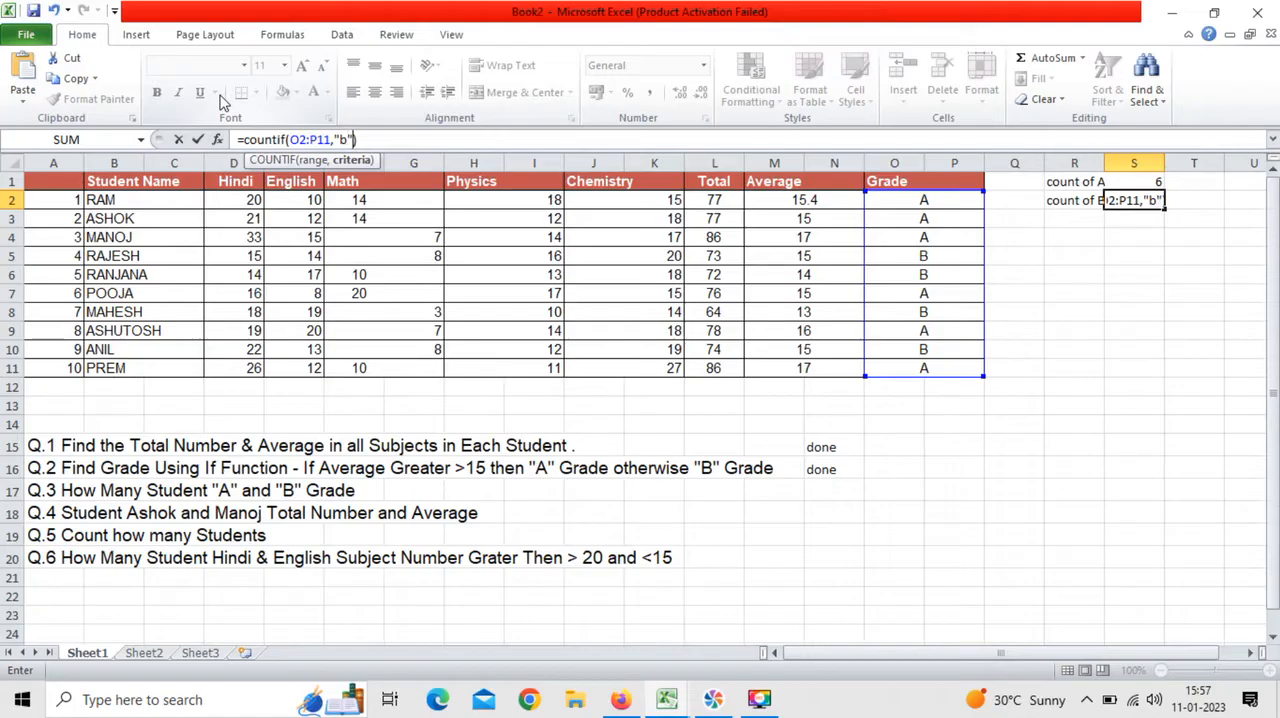
pyautogui.press('Escape')
pyautogui.press('Left')
pyautogui.press('BackSpace')
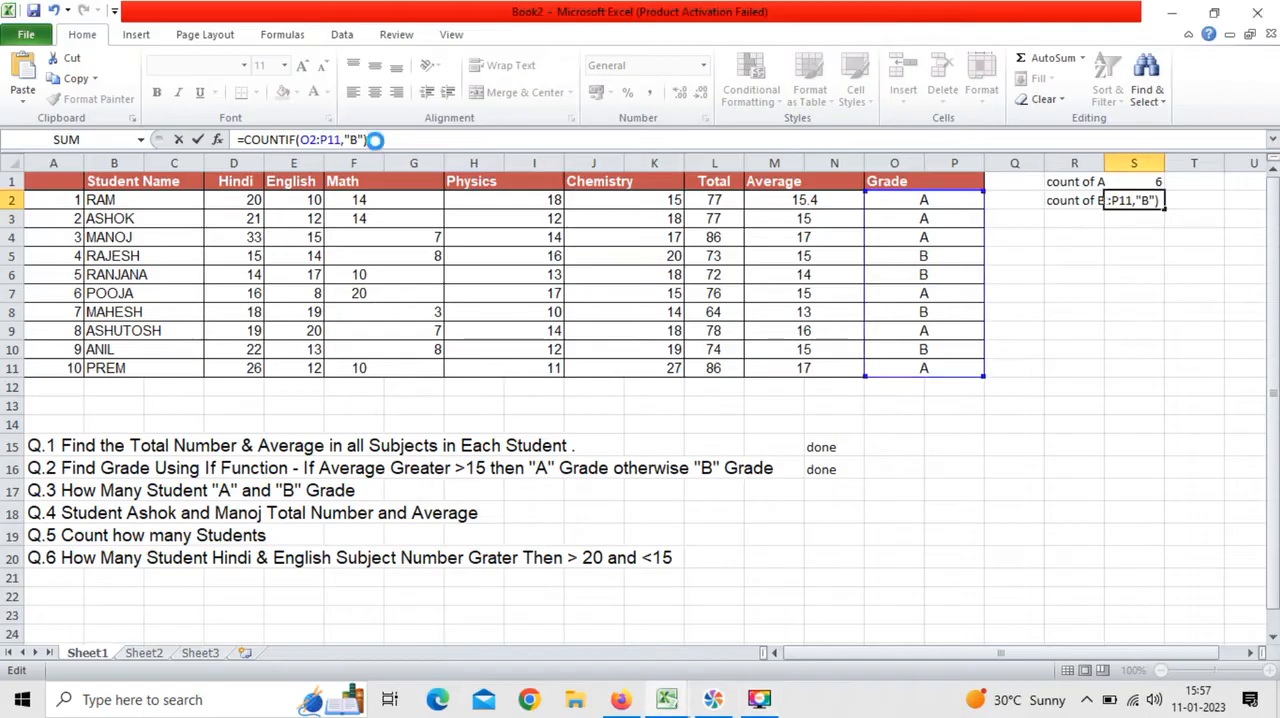
pyautogui.press('Return')
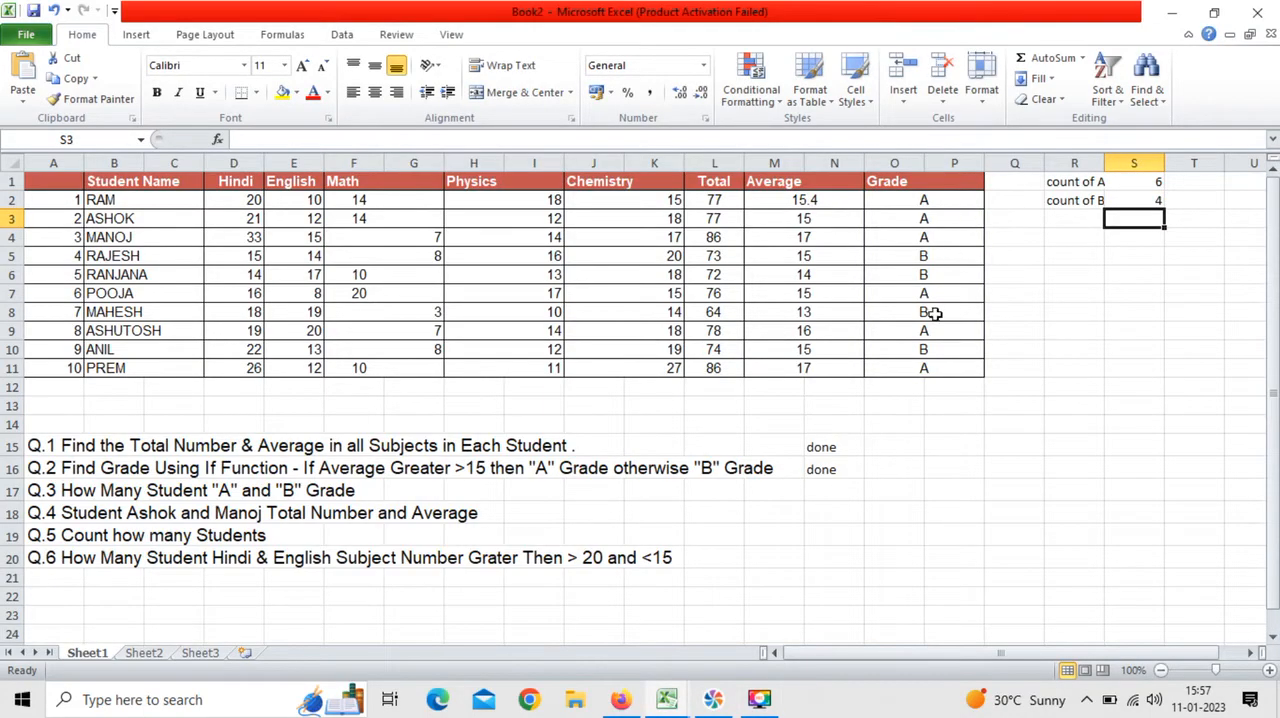
# Step: Mark question 3 as finished by entering "done" in N17, beside the question
pyautogui.click(1131, 290)
pyautogui.click(1119, 235)
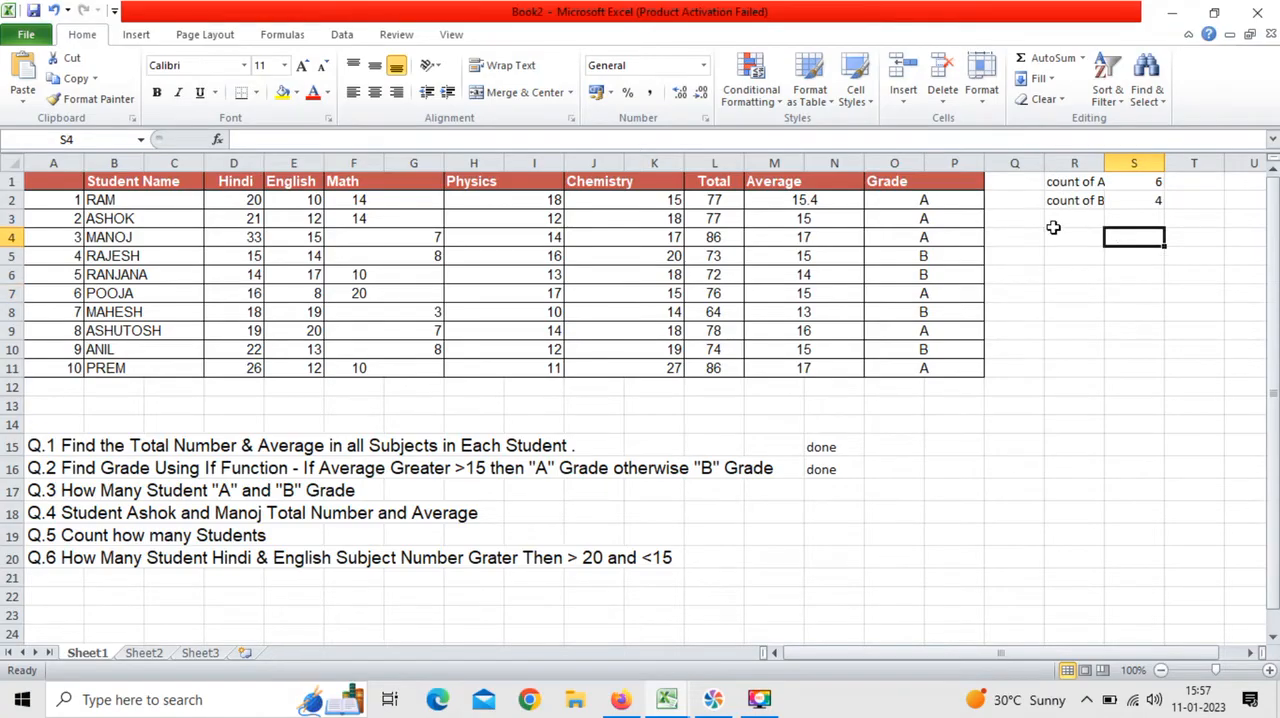
pyautogui.click(834, 493)
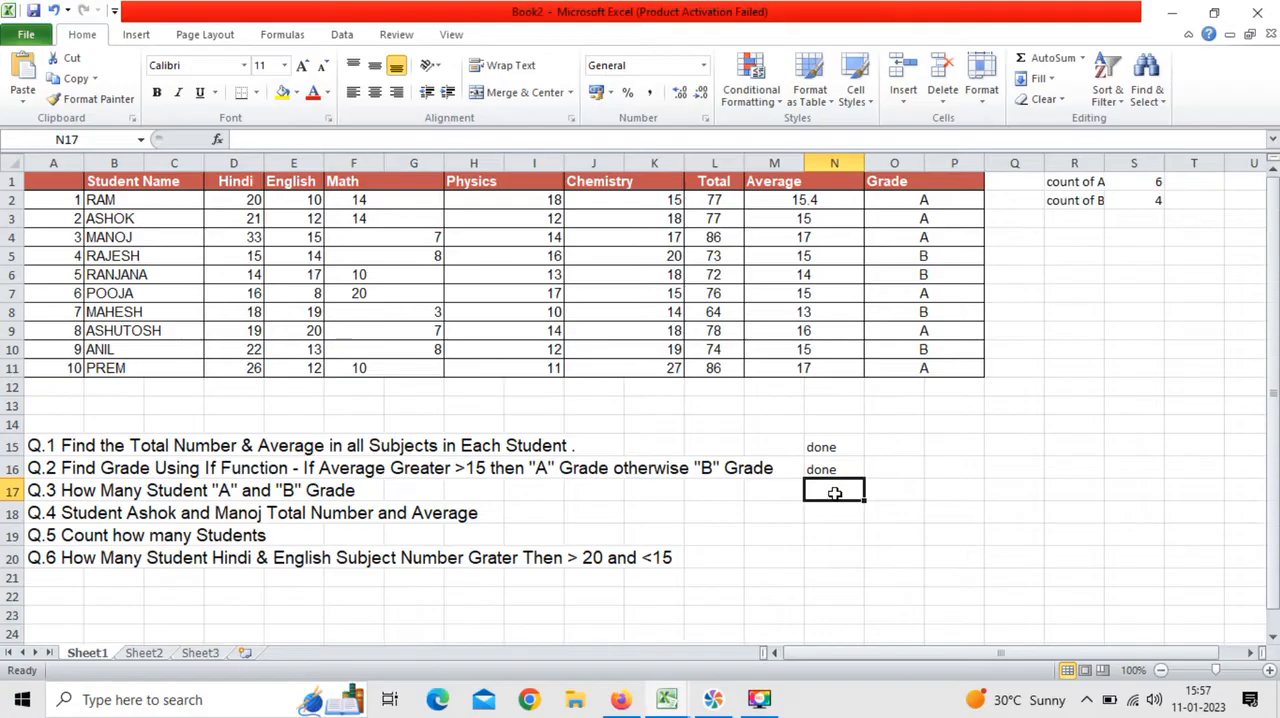
pyautogui.write('done')
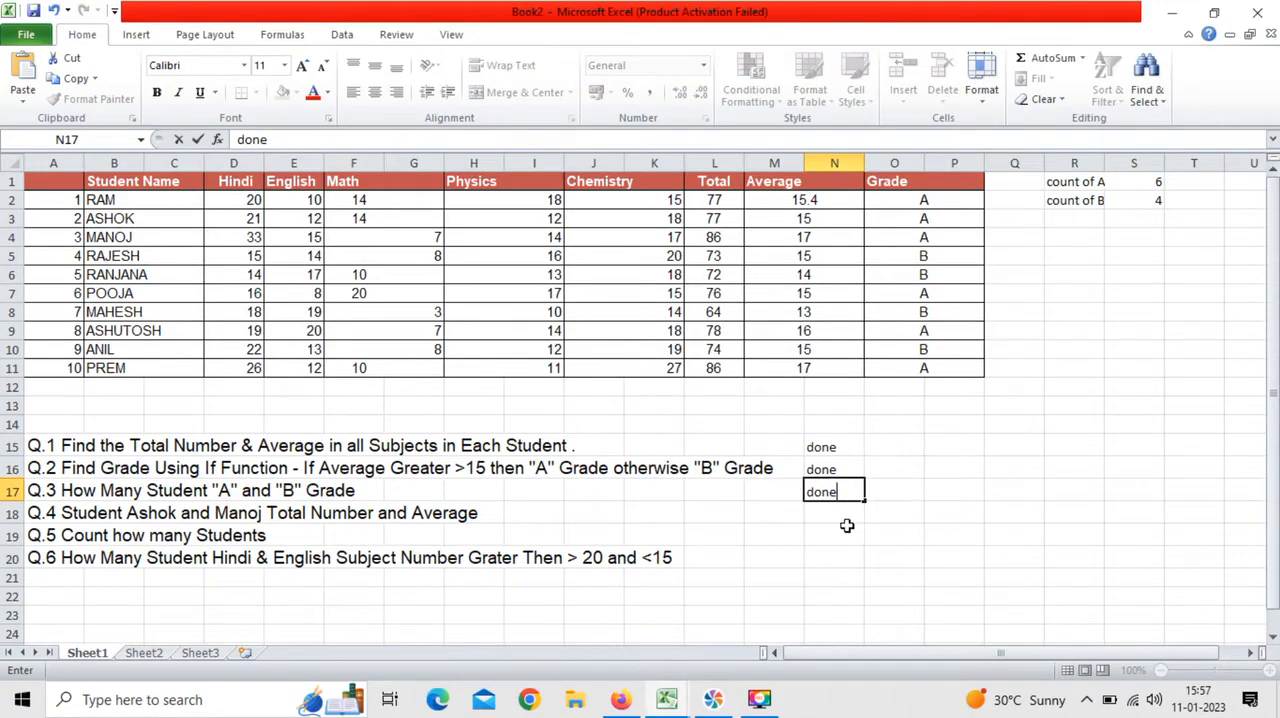
pyautogui.click(846, 508)
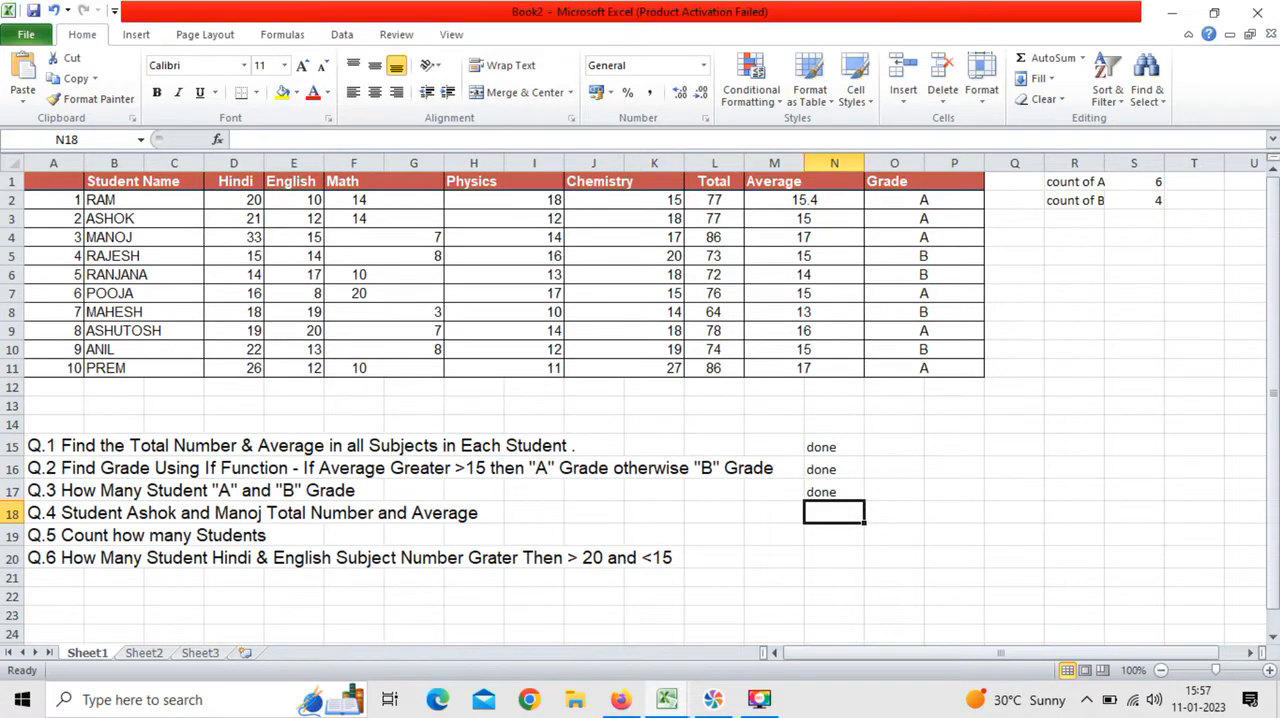
# Step: Enter the first names of the two students from question 4 in R4 and R5
pyautogui.click(1064, 235)
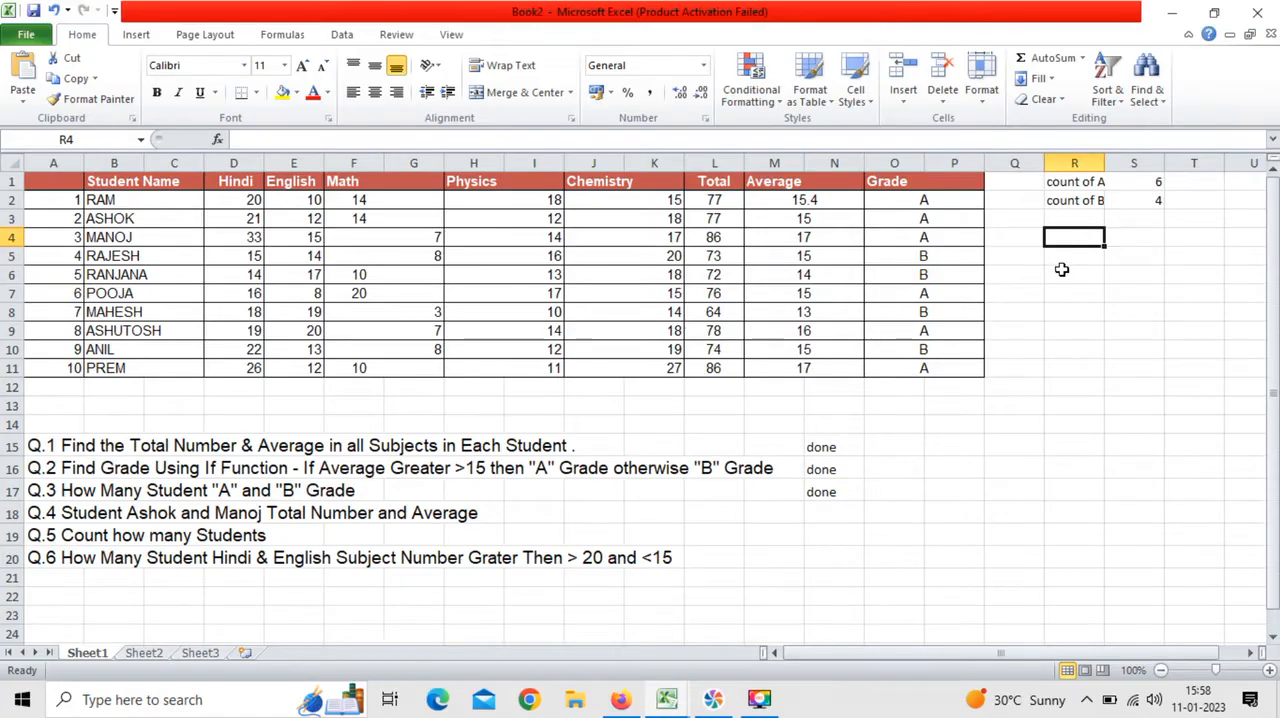
pyautogui.write('Ashok')
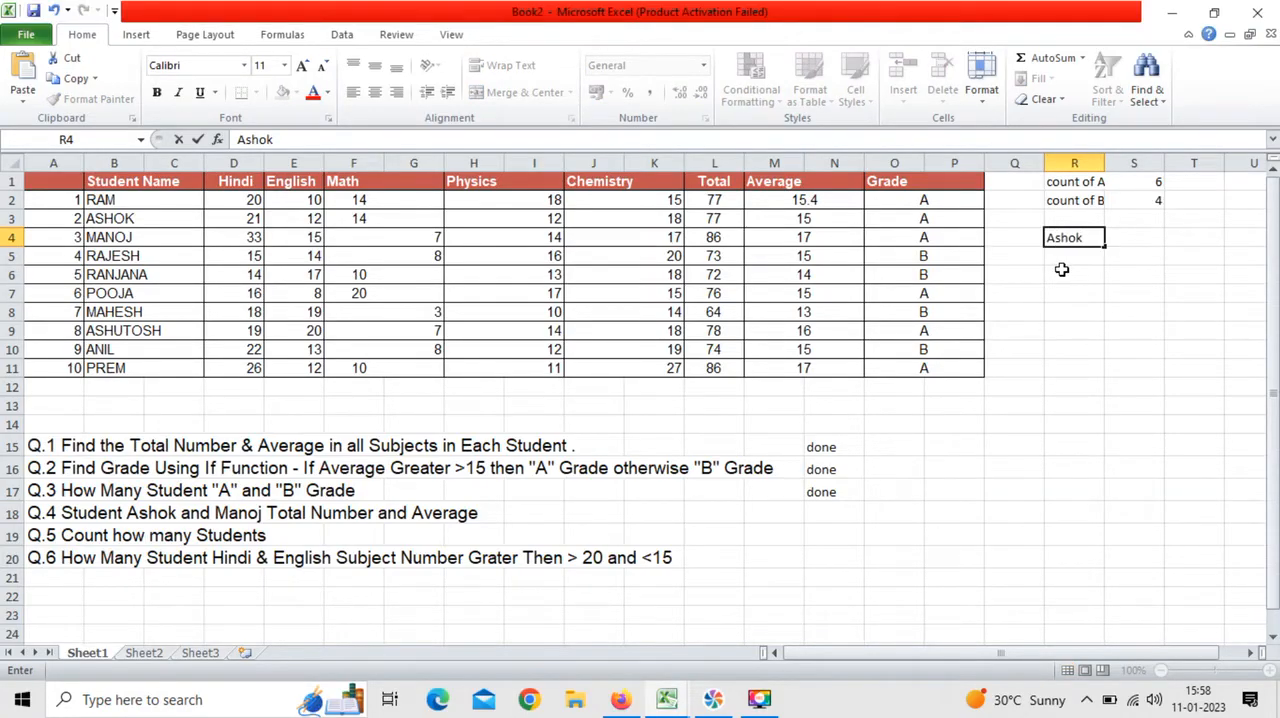
pyautogui.press('Return')
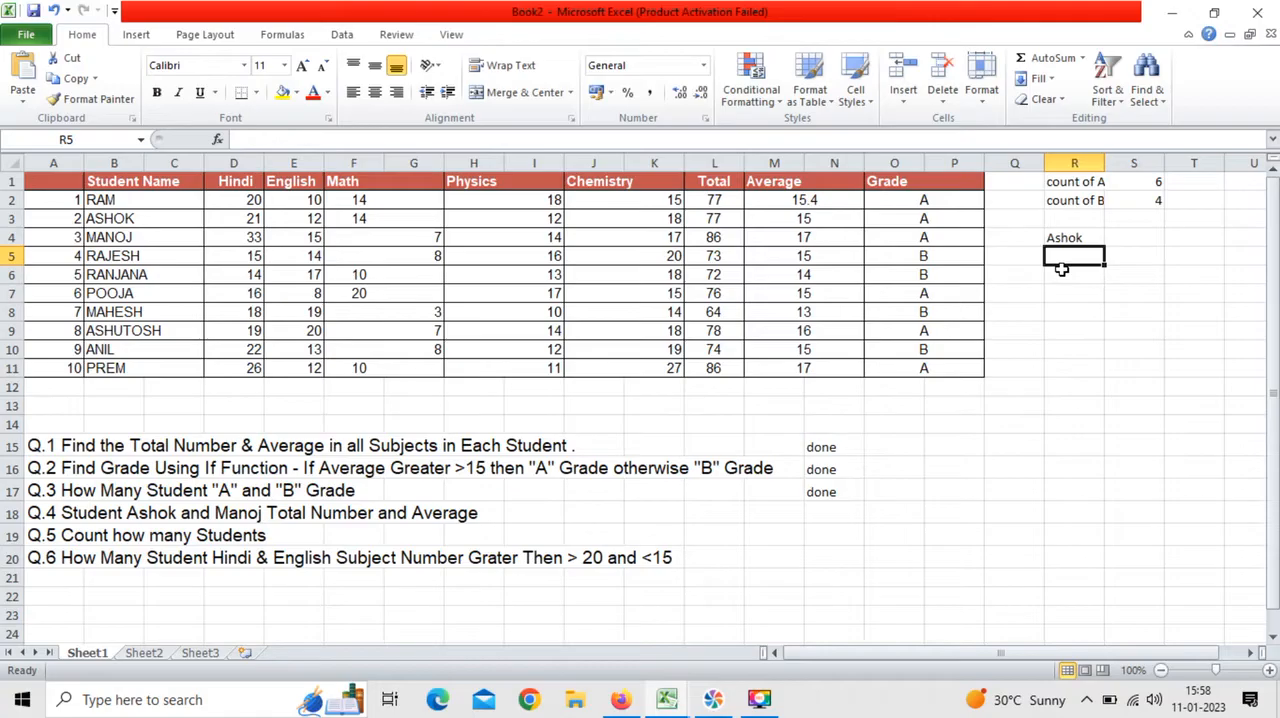
pyautogui.write('Mano')
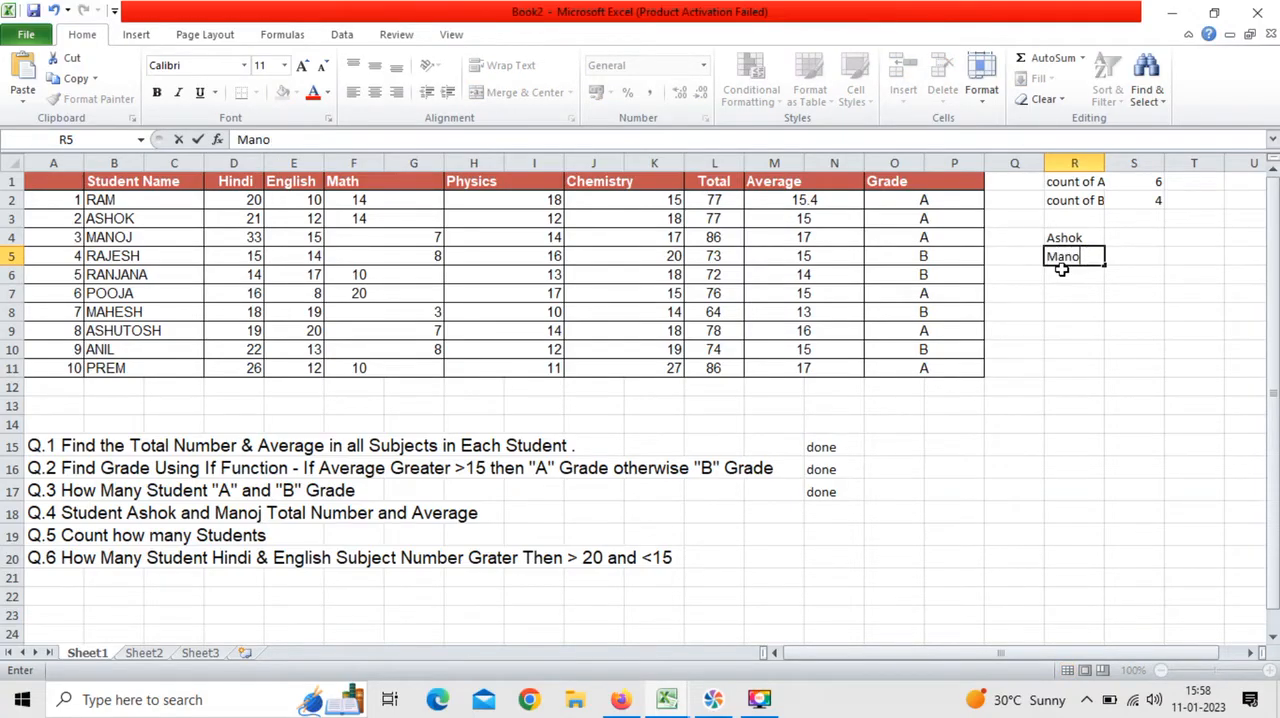
pyautogui.write('gj')
pyautogui.press('Up')
# Step: Add the column heading "Total" in S3, above the cells beside the two student names
pyautogui.press('Right')
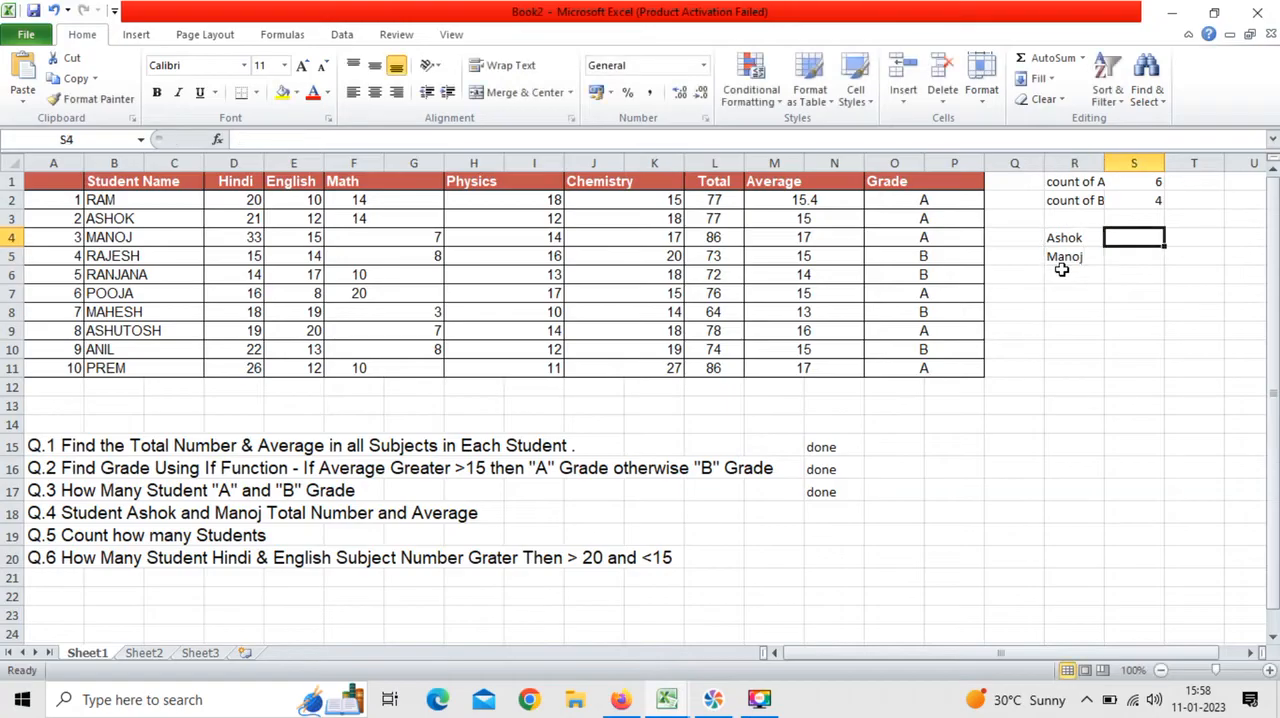
pyautogui.press('Up')
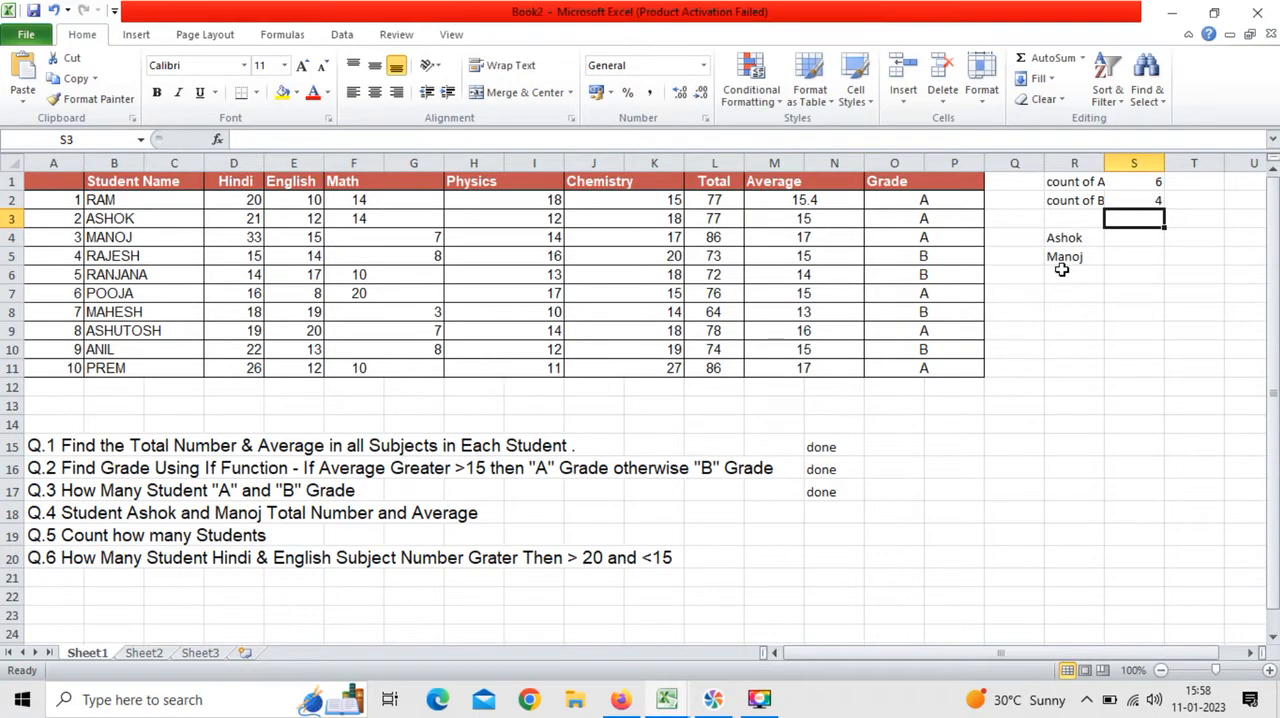
pyautogui.write('Total')
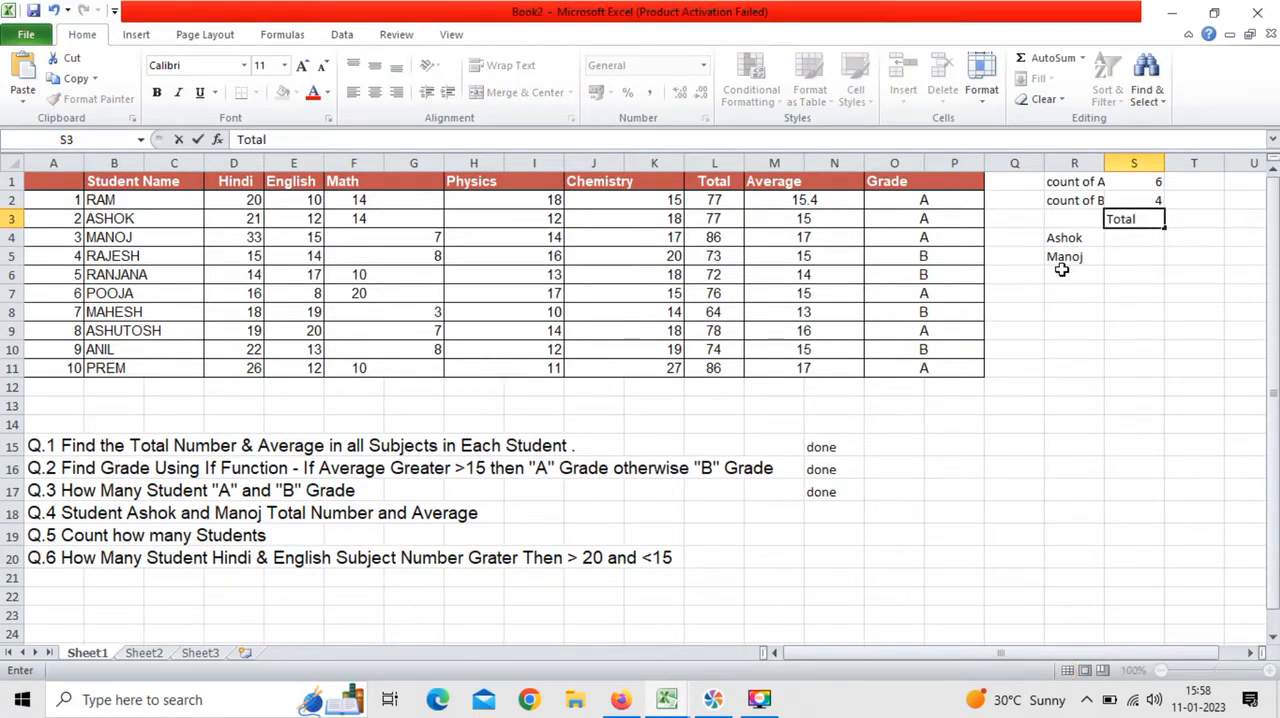
pyautogui.press('Right')
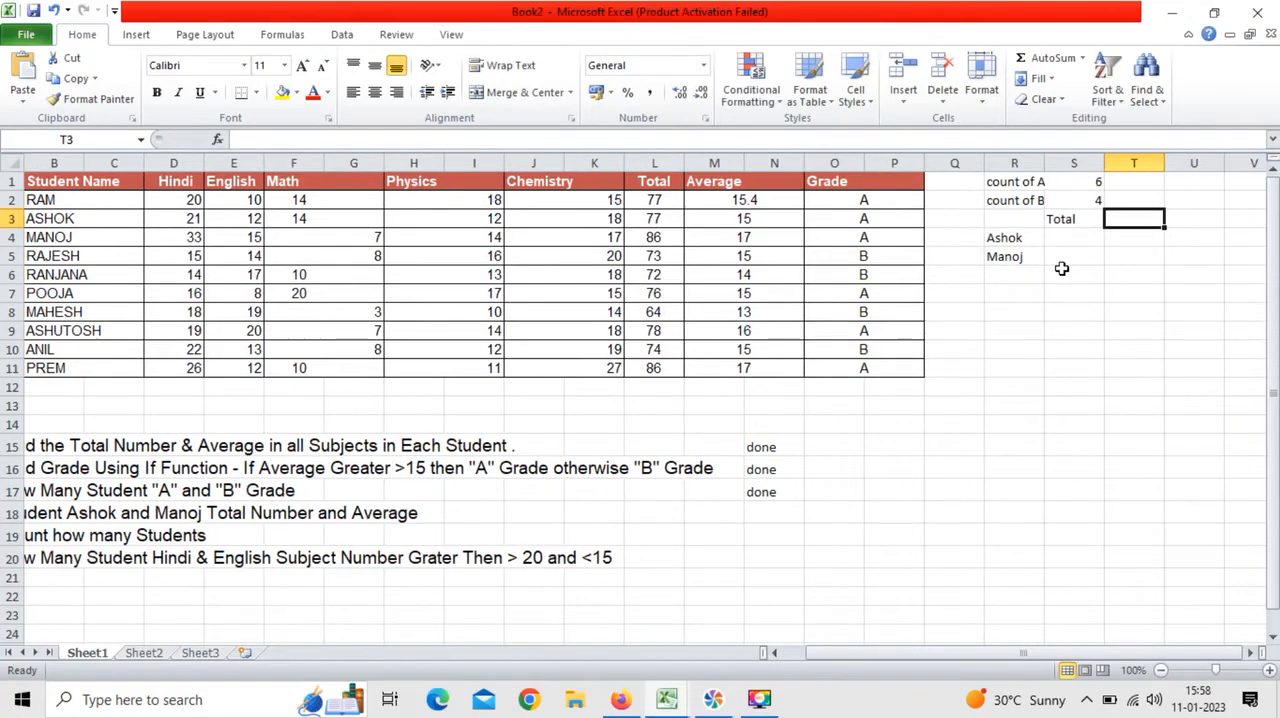
# Step: Add the column heading "Average" in T3, beside the "Total" heading
pyautogui.write('Average')
pyautogui.press('Left')
pyautogui.press('Down')
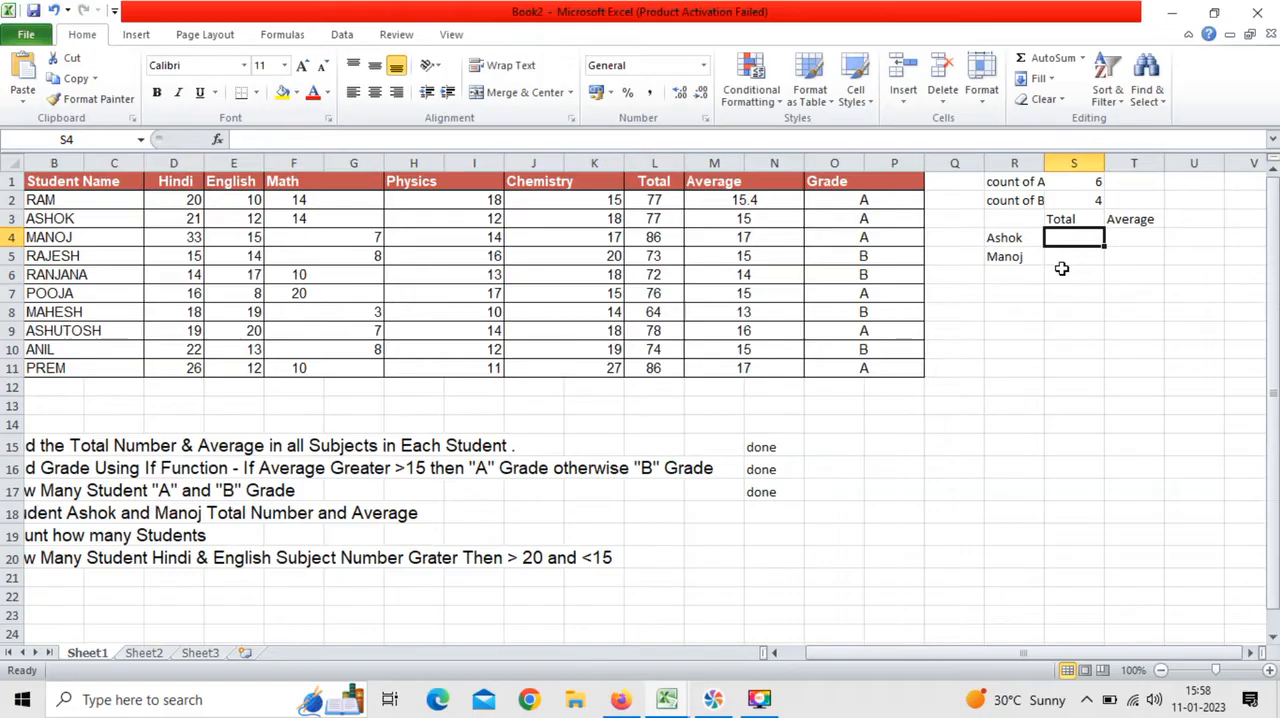
pyautogui.click(277, 135)
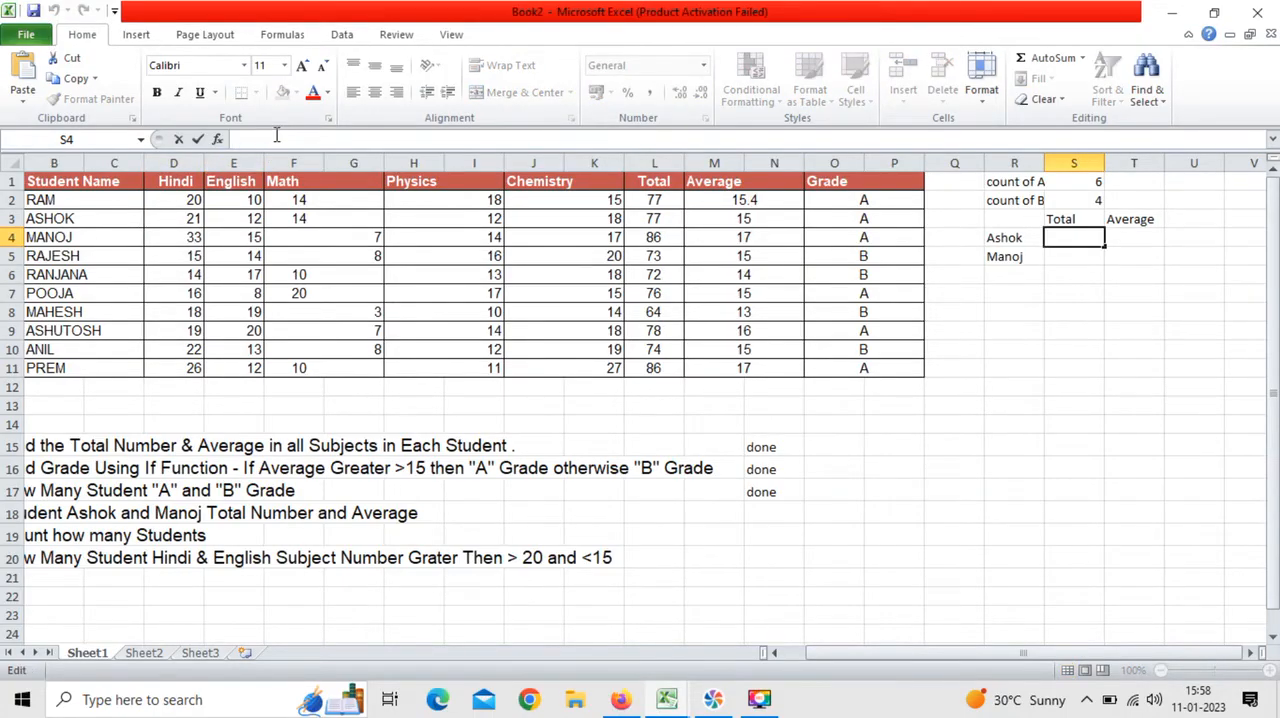
pyautogui.write('su')
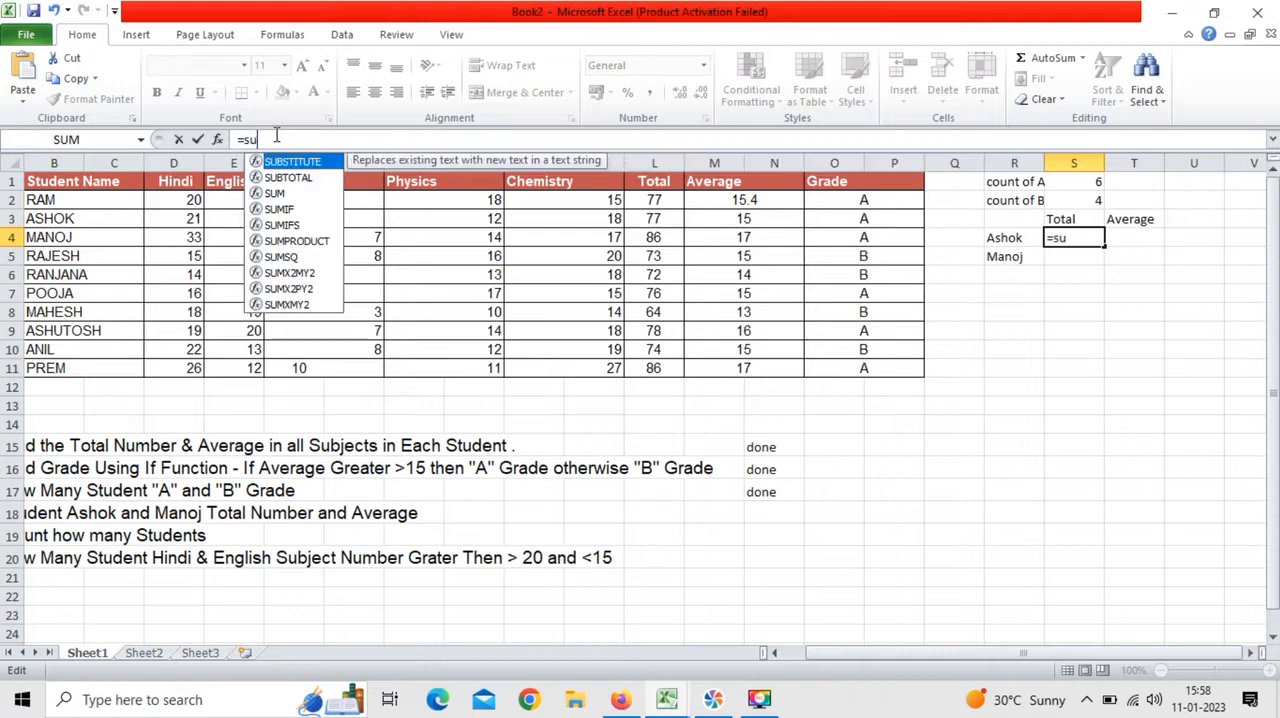
pyautogui.press('Down')
pyautogui.press('Down')
pyautogui.press('Down')
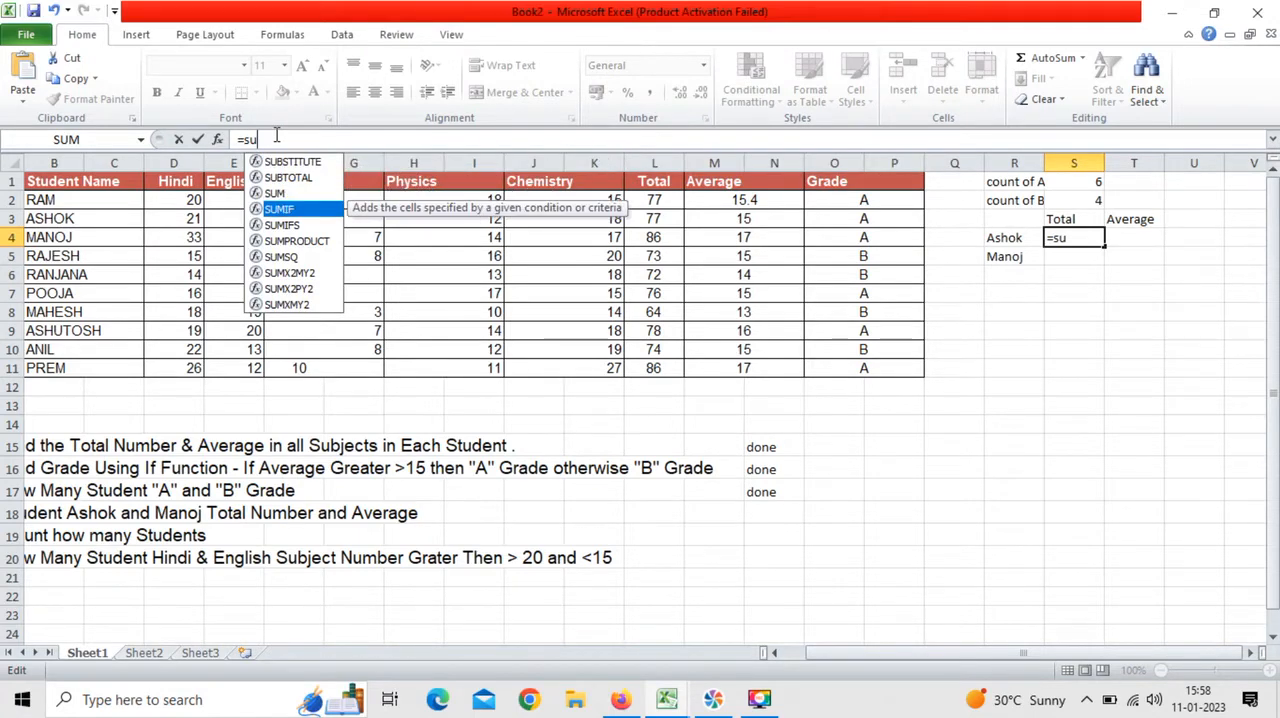
pyautogui.press('Return')
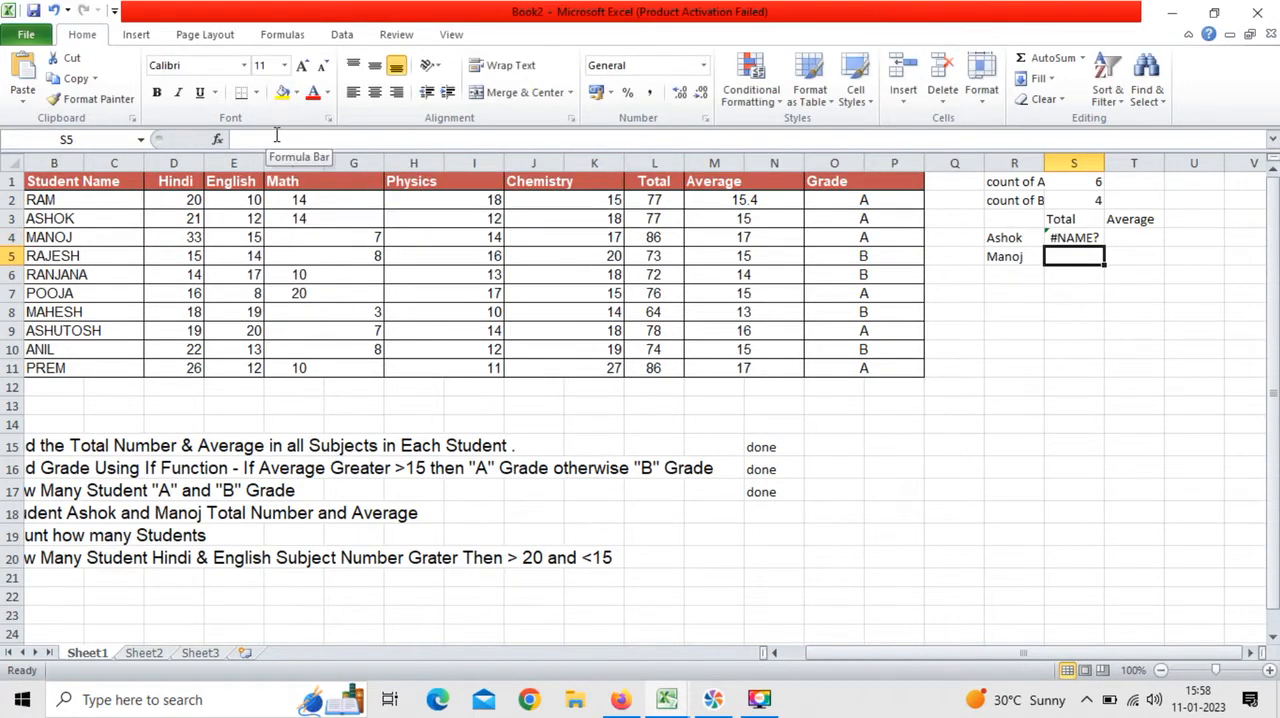
pyautogui.hotkey('ctrl', 'z')
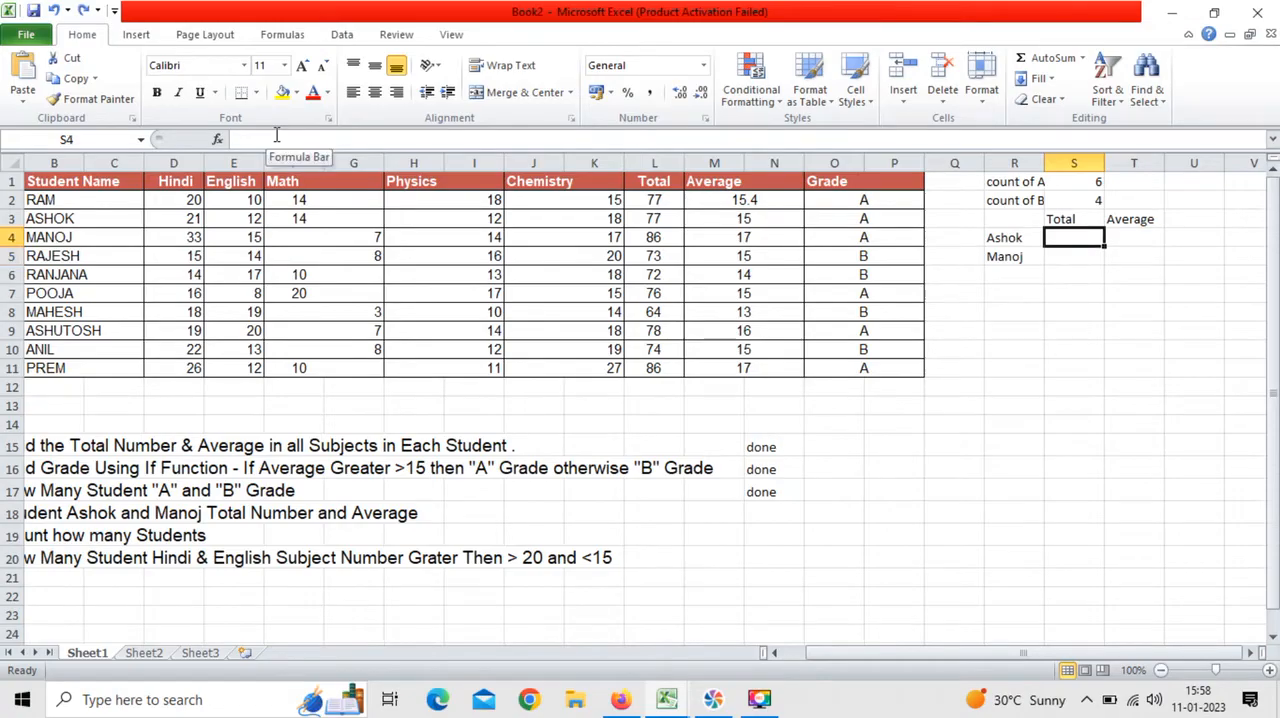
# Step: Start a SUMIF formula in S4 with the student name range B2:C11
pyautogui.click(276, 135)
pyautogui.write('=s')
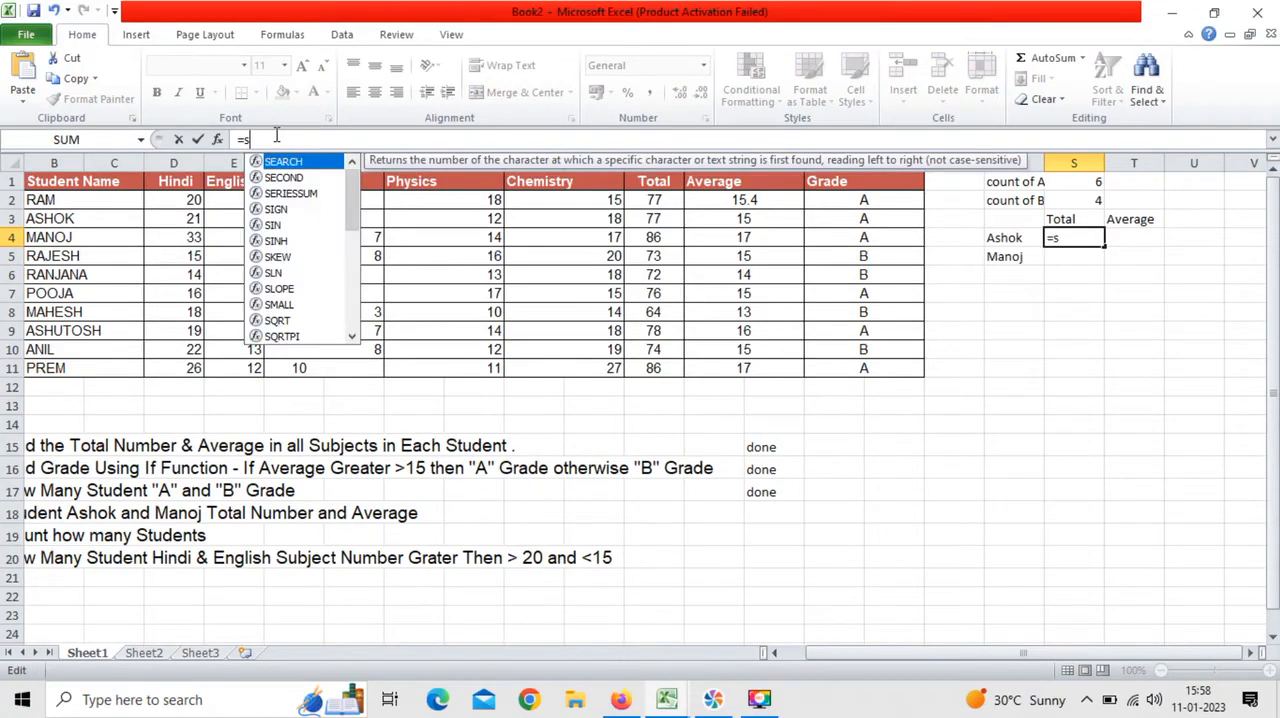
pyautogui.write('umi')
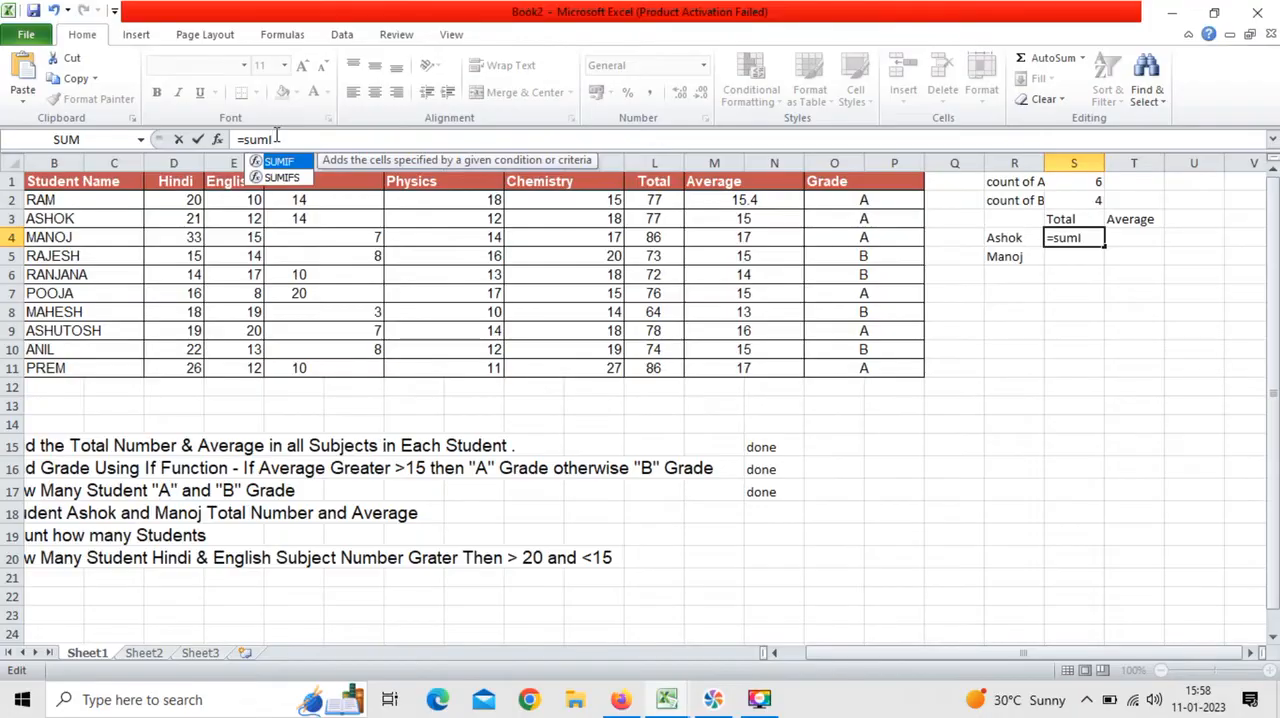
pyautogui.press('Tab')
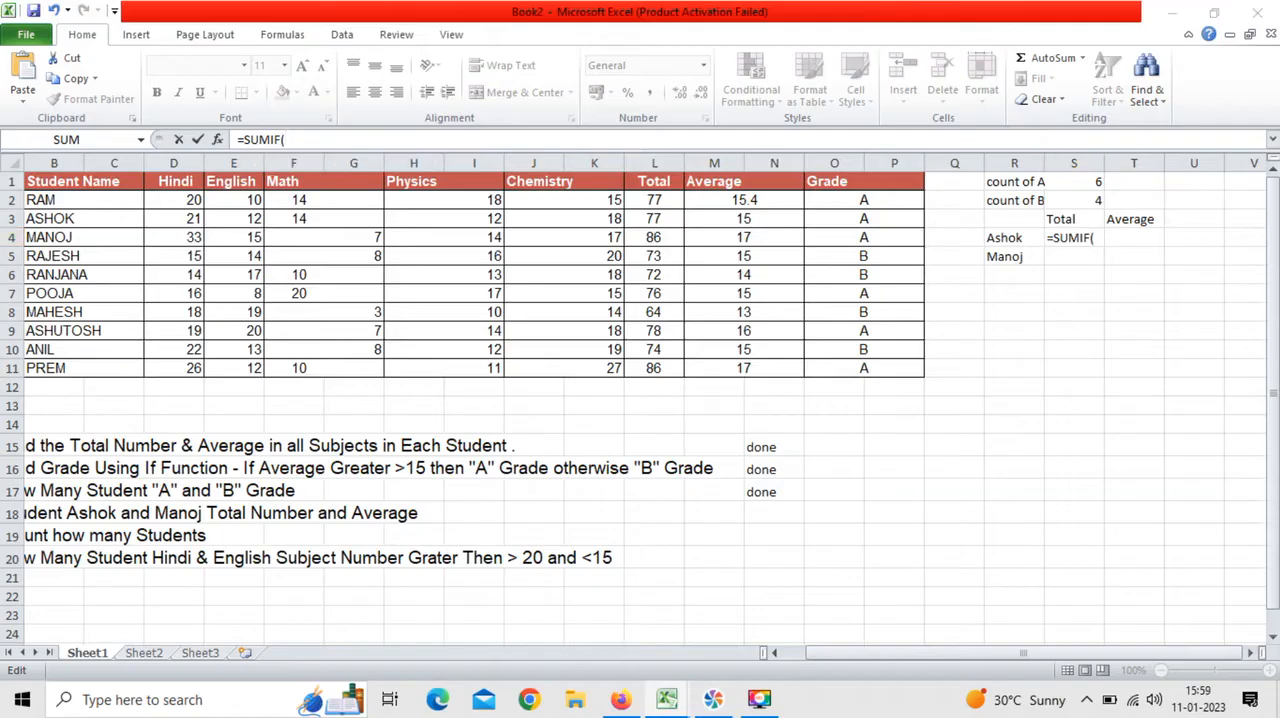
pyautogui.click(67, 214)
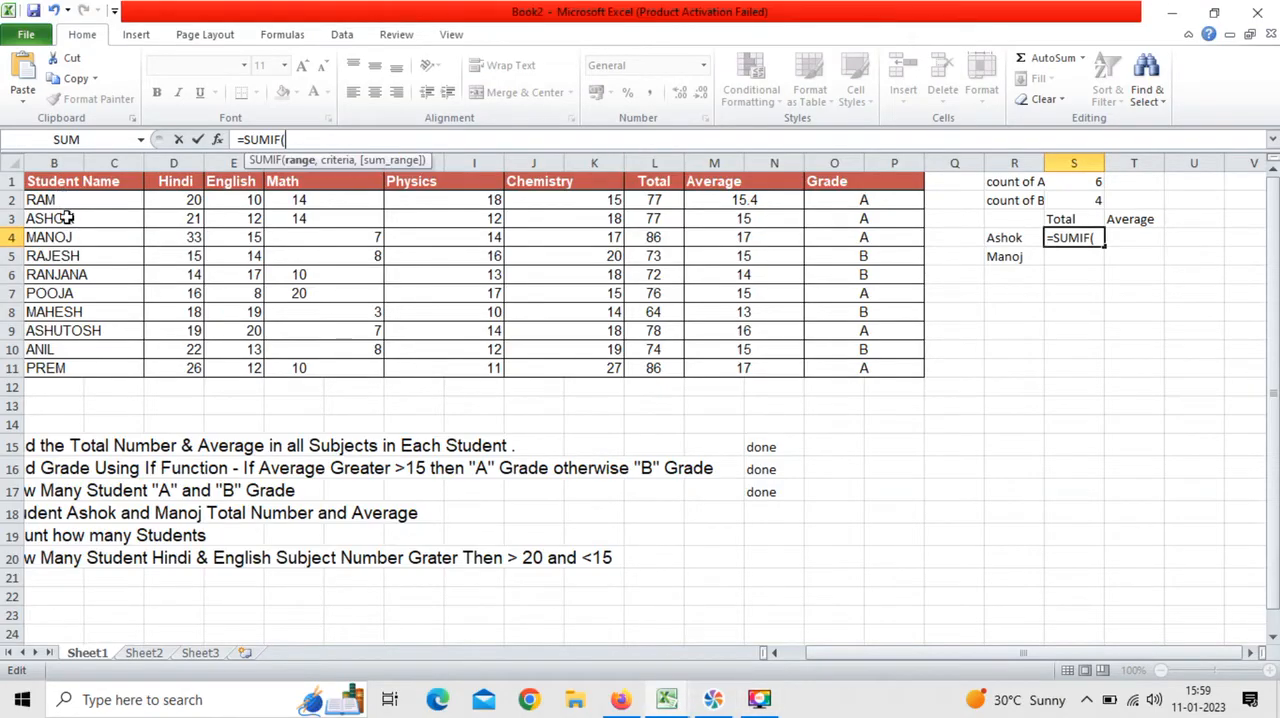
pyautogui.moveTo(90, 203); pyautogui.dragTo(132, 367)
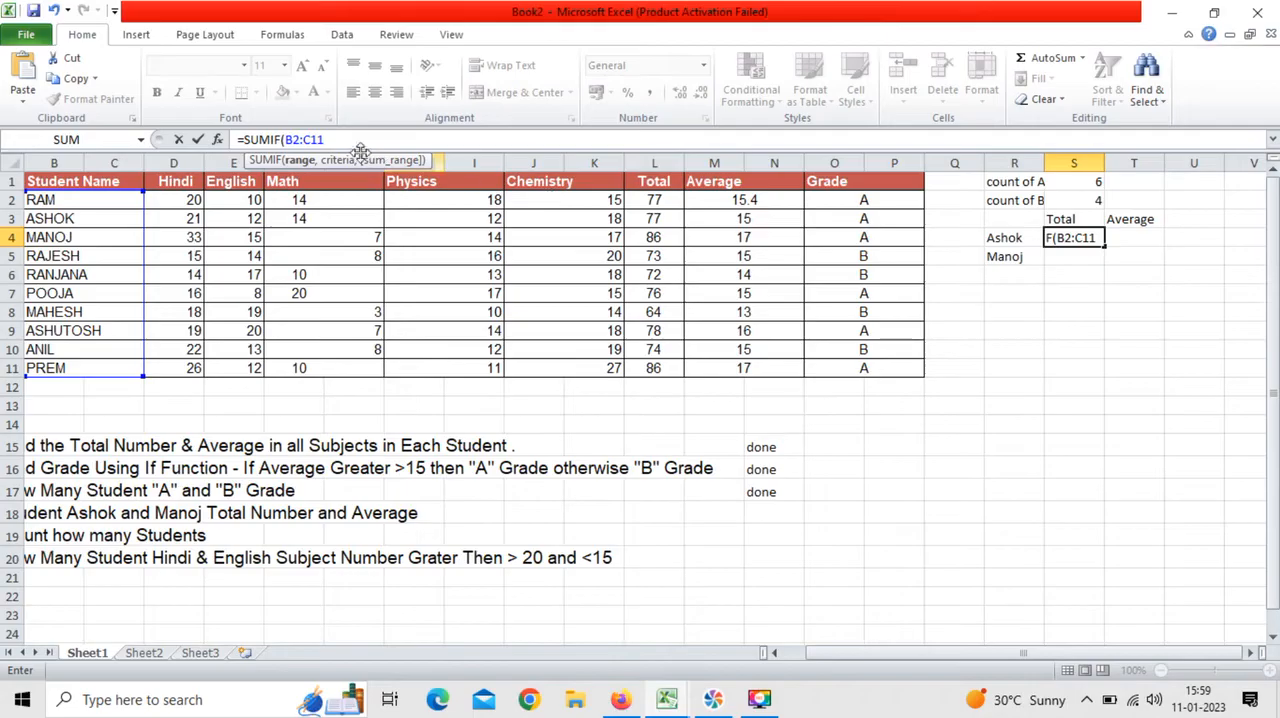
# Step: Complete the SUMIF formula in S4 with criterion B3 and sum range L2:L11, and fill it down to S5
pyautogui.write(',')
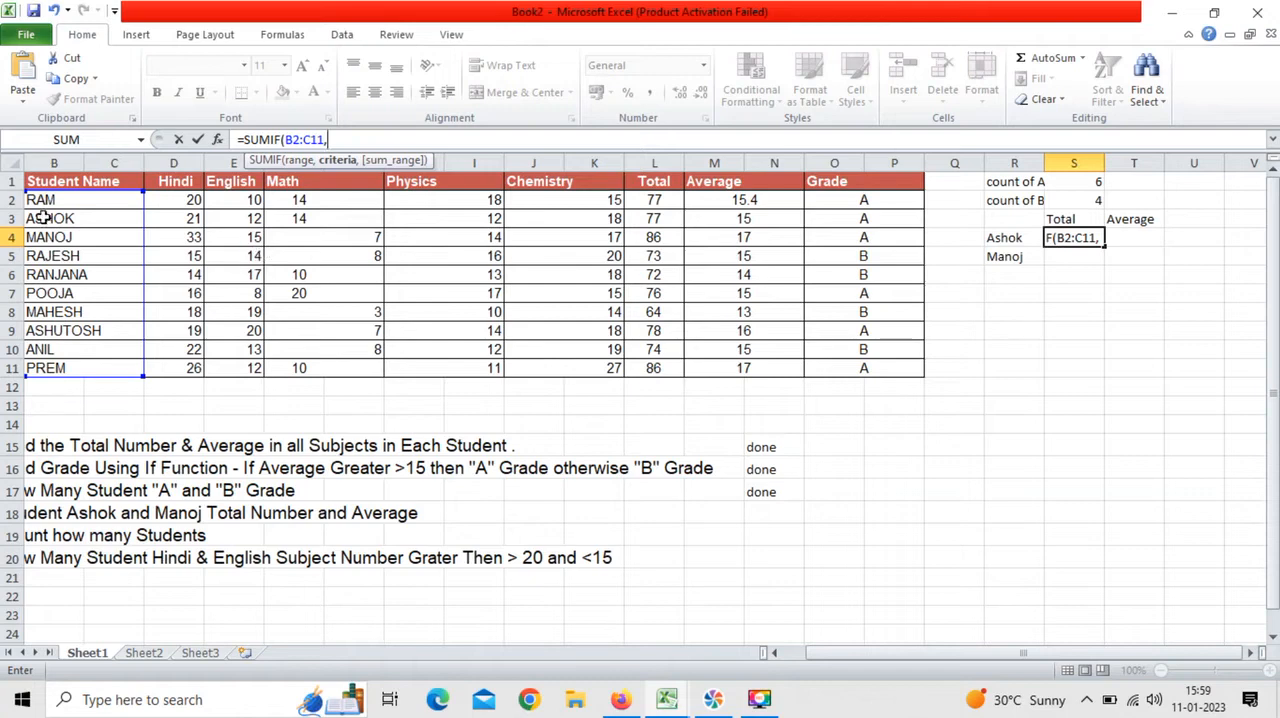
pyautogui.click(78, 218)
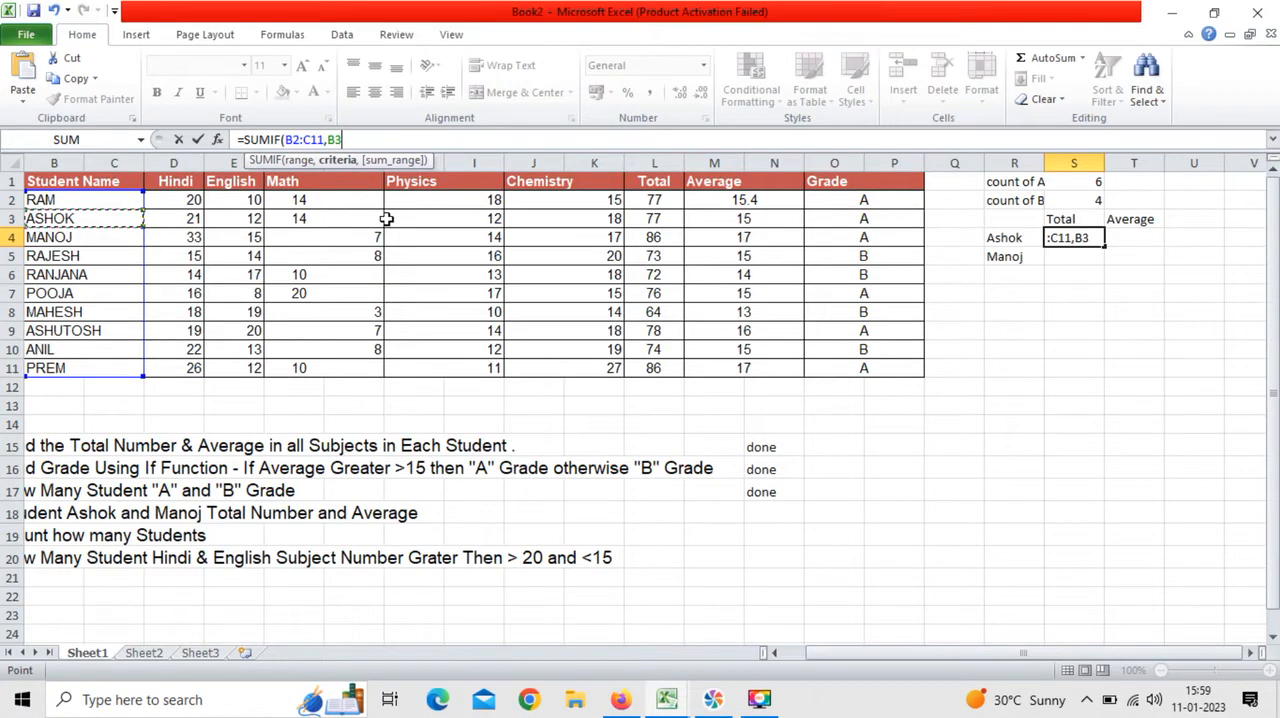
pyautogui.write(',')
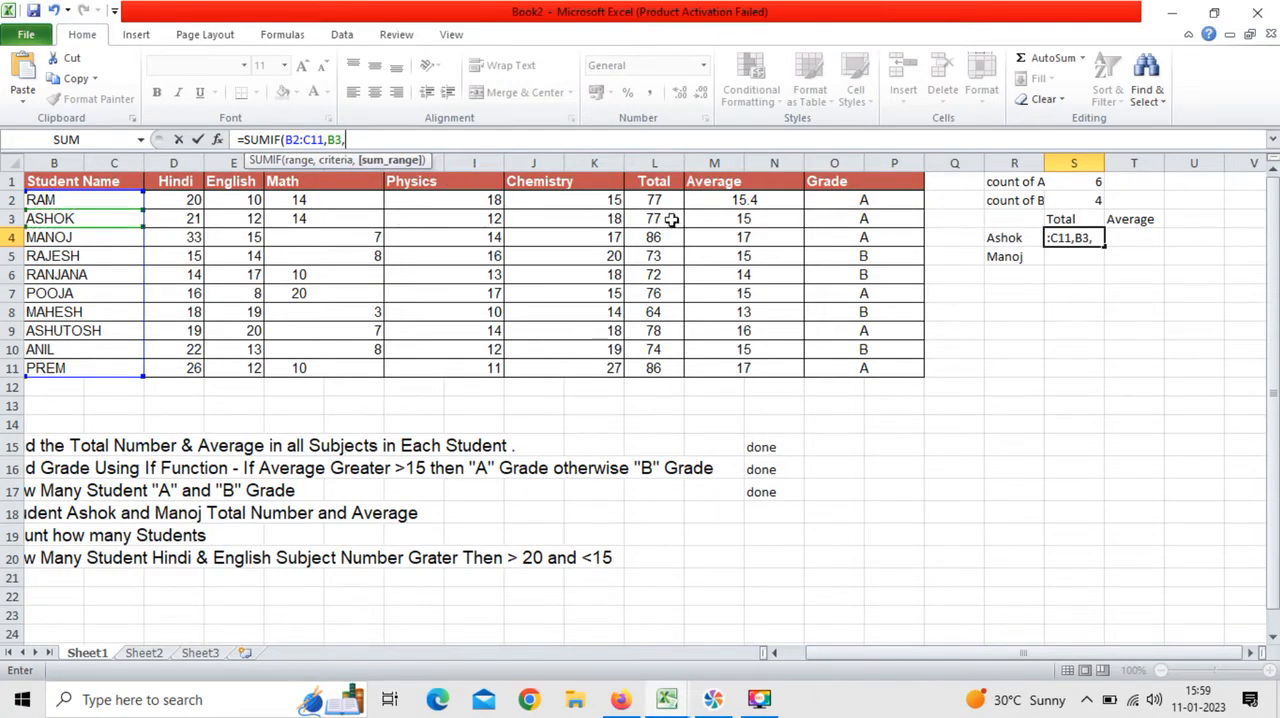
pyautogui.moveTo(656, 199); pyautogui.dragTo(674, 366)
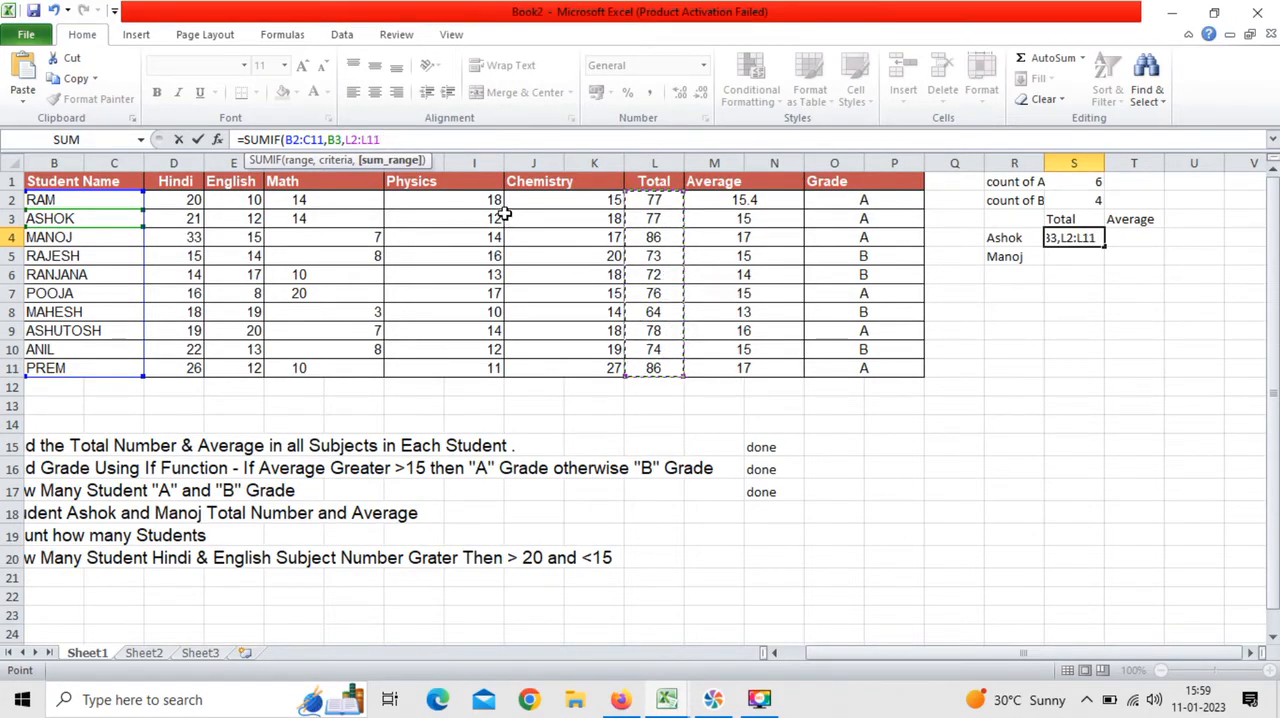
pyautogui.write(')')
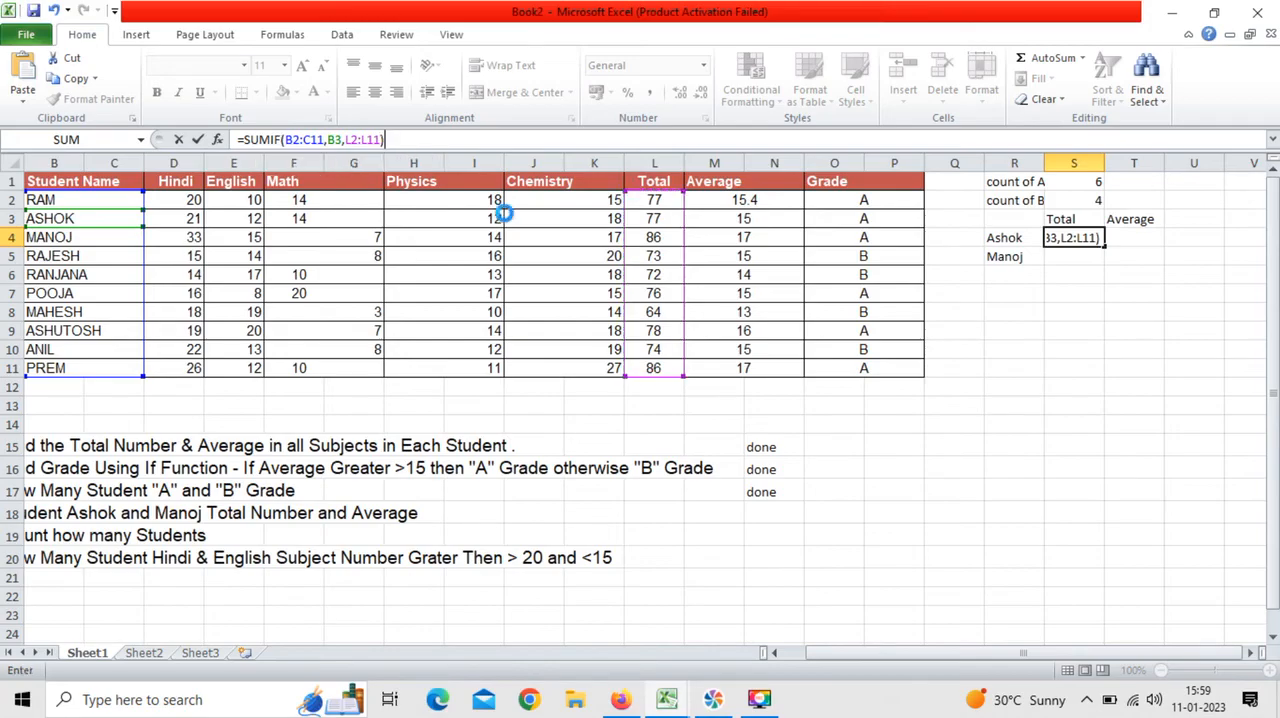
pyautogui.press('Tab')
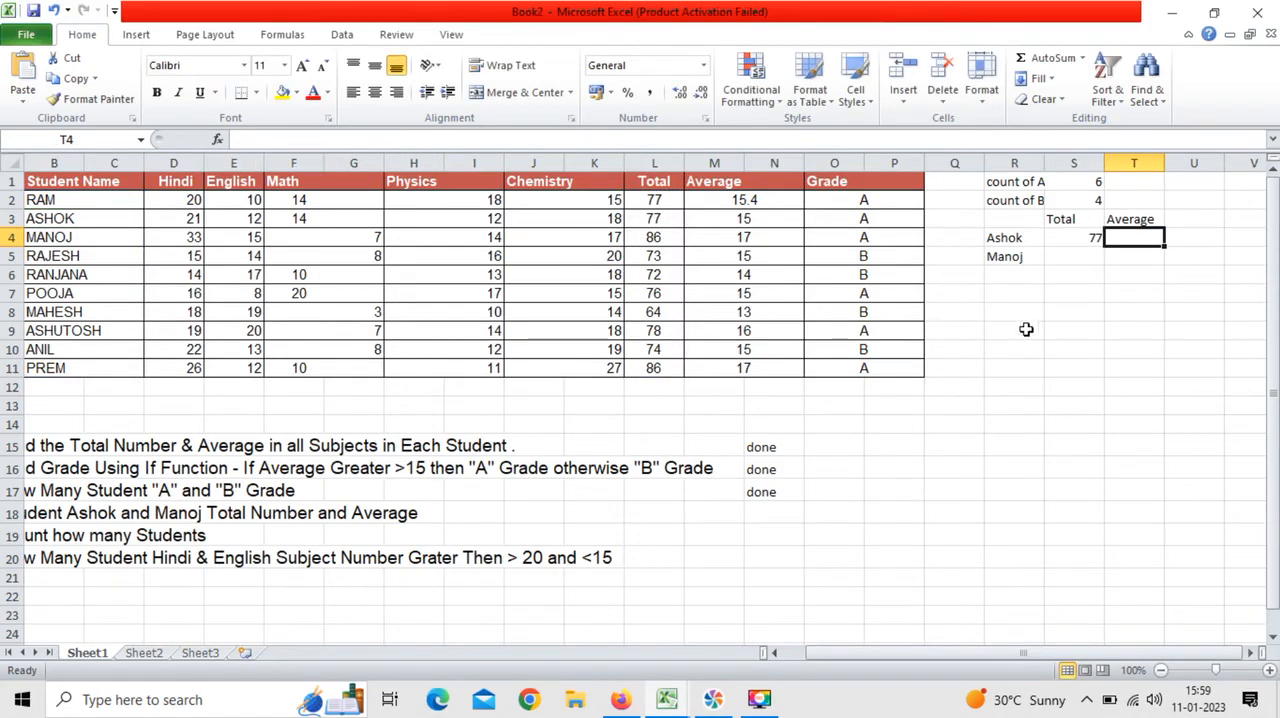
pyautogui.click(1089, 240)
pyautogui.moveTo(1104, 244); pyautogui.dragTo(1100, 263)
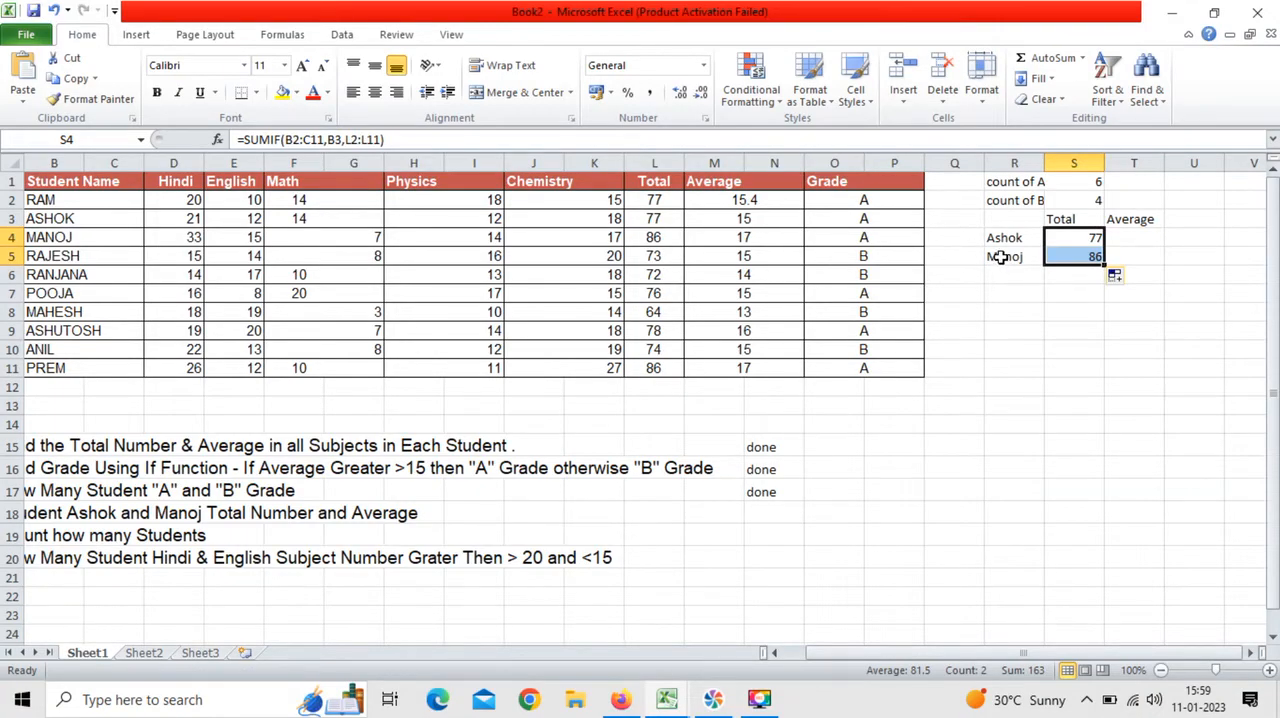
# Step: Start a SUMIF formula in T4 under the "Average" heading with the student name range B2:C11
pyautogui.click(1138, 240)
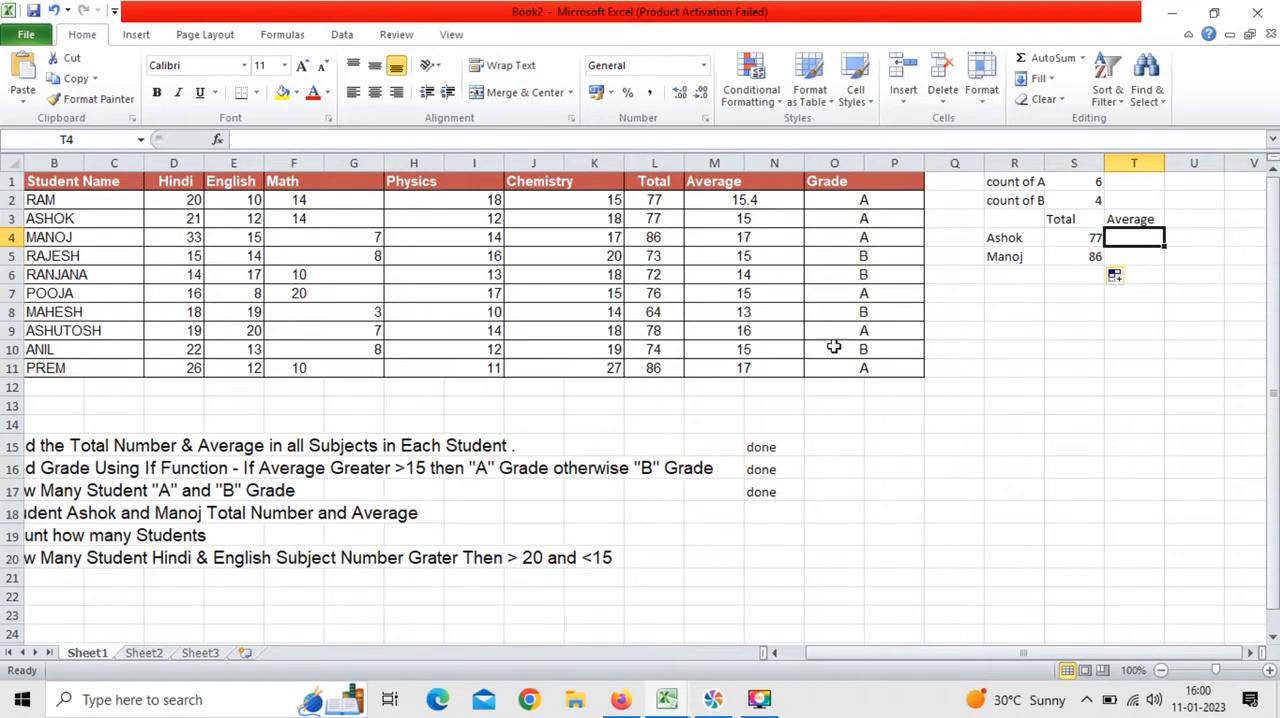
pyautogui.click(643, 140)
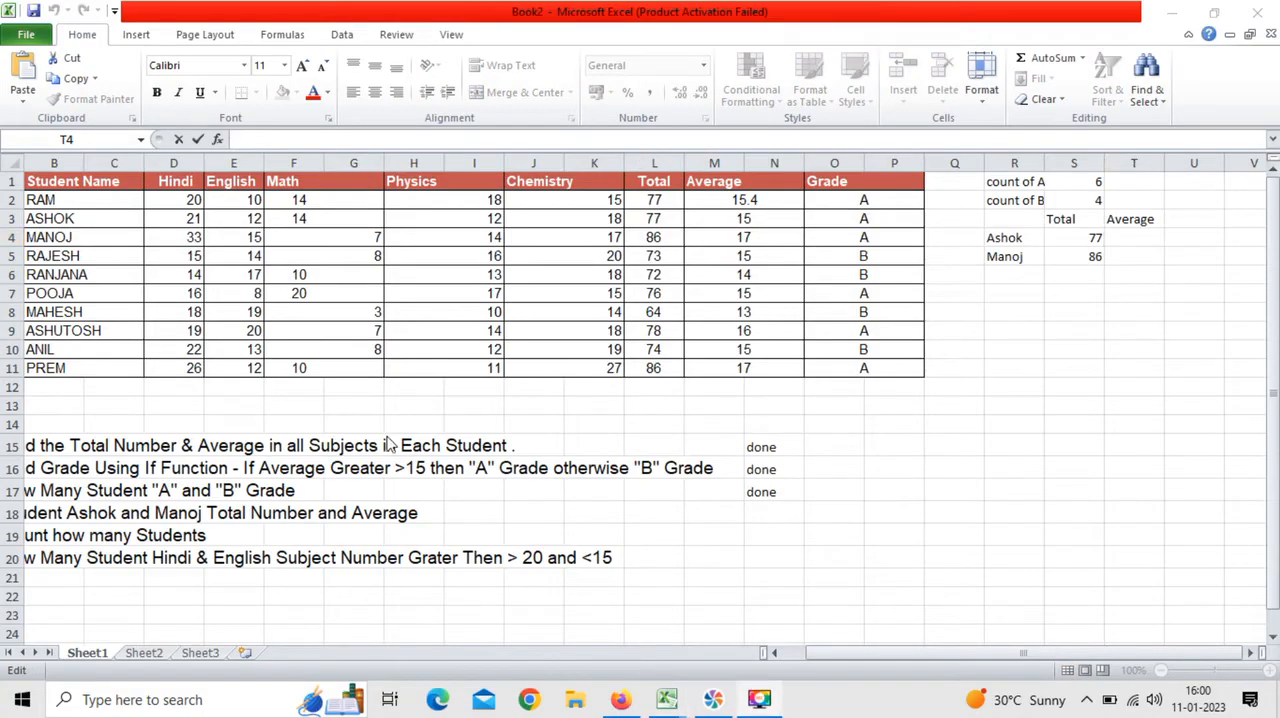
pyautogui.click(1152, 234)
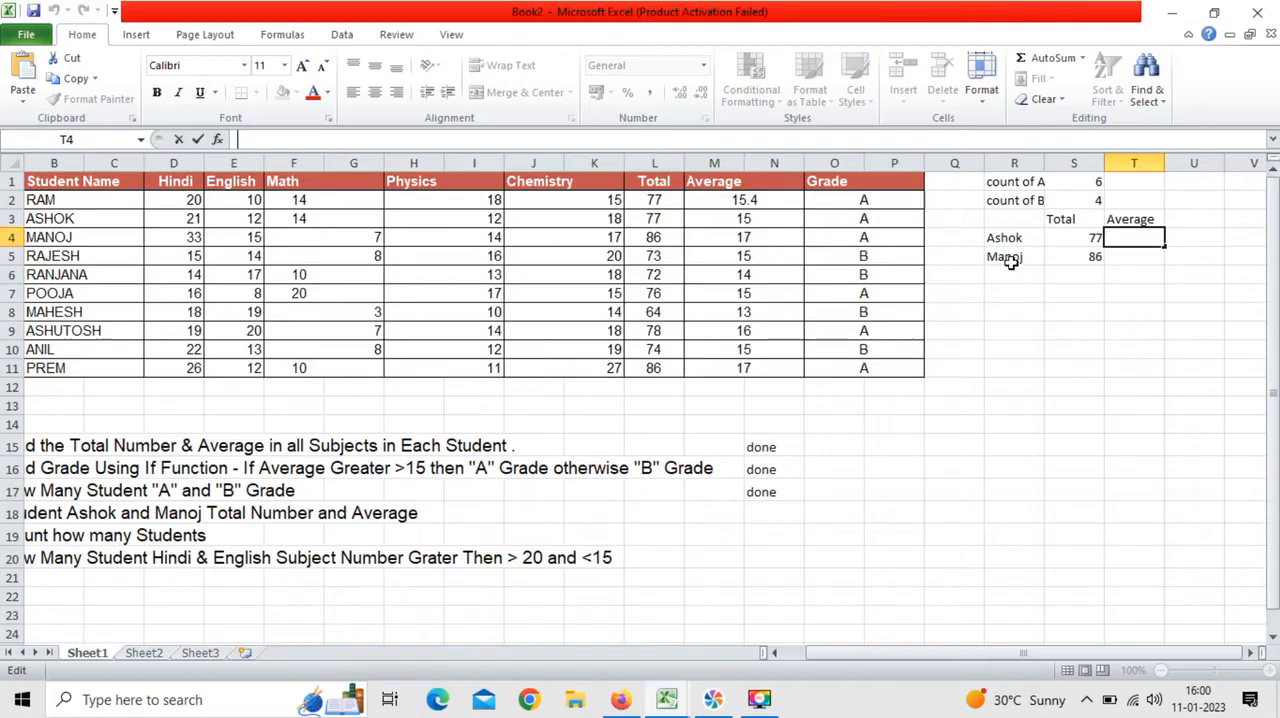
pyautogui.write('=su')
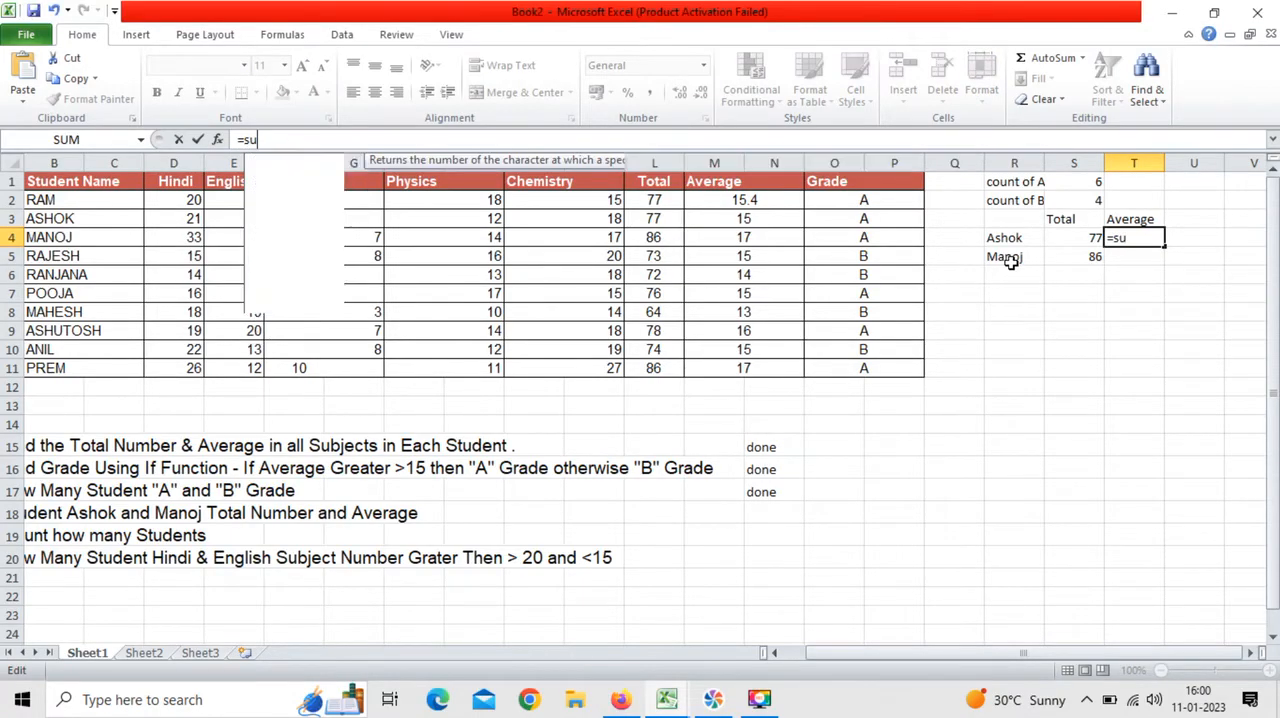
pyautogui.write('mif')
pyautogui.press('Tab')
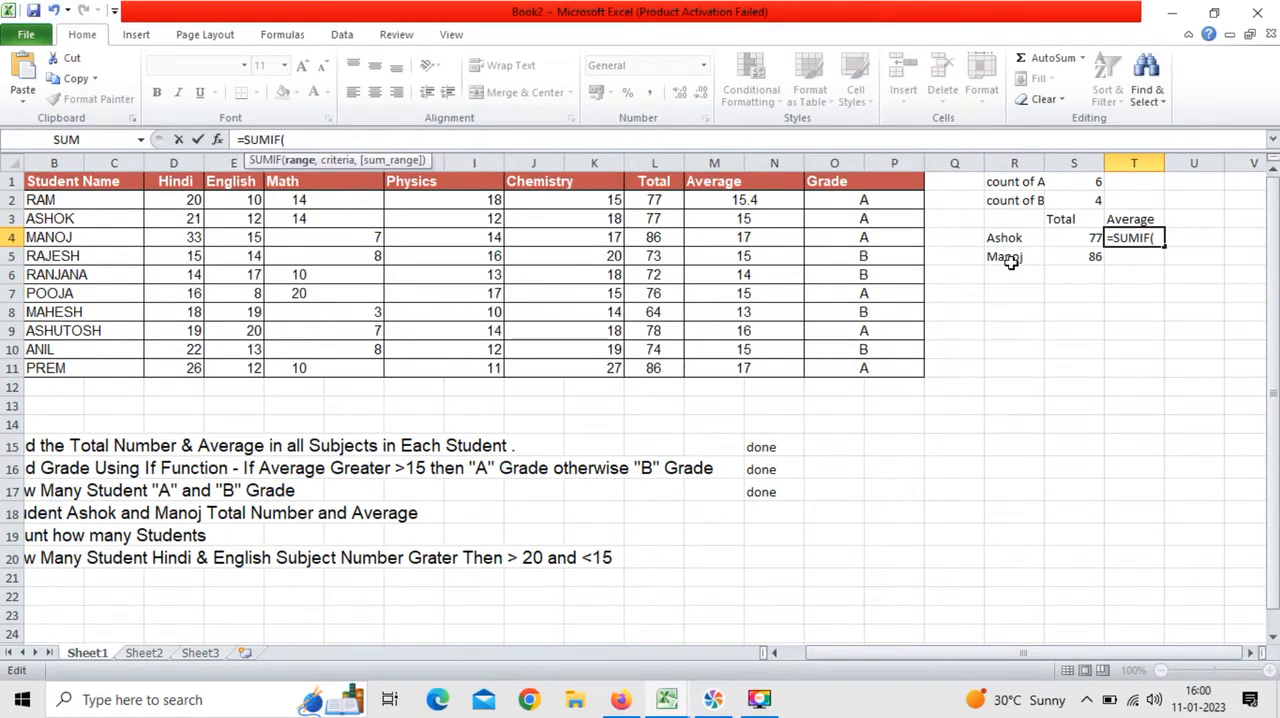
pyautogui.click(118, 202)
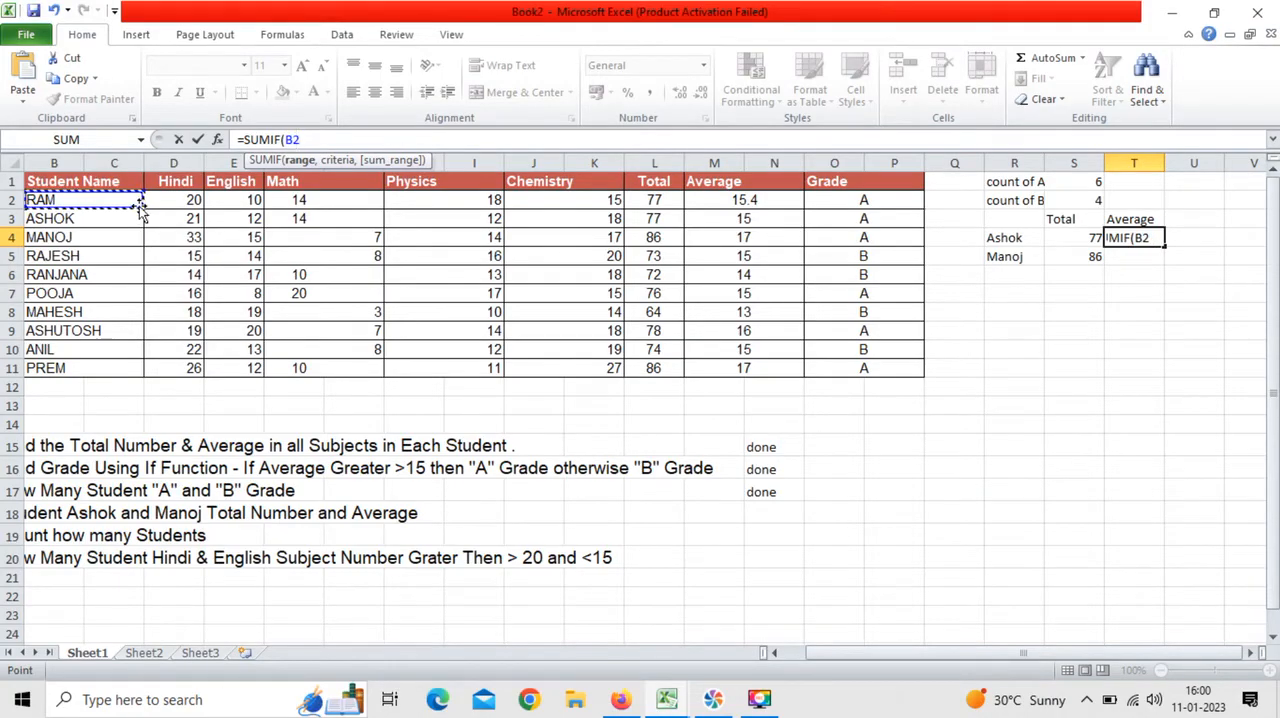
pyautogui.moveTo(140, 207); pyautogui.dragTo(141, 369)
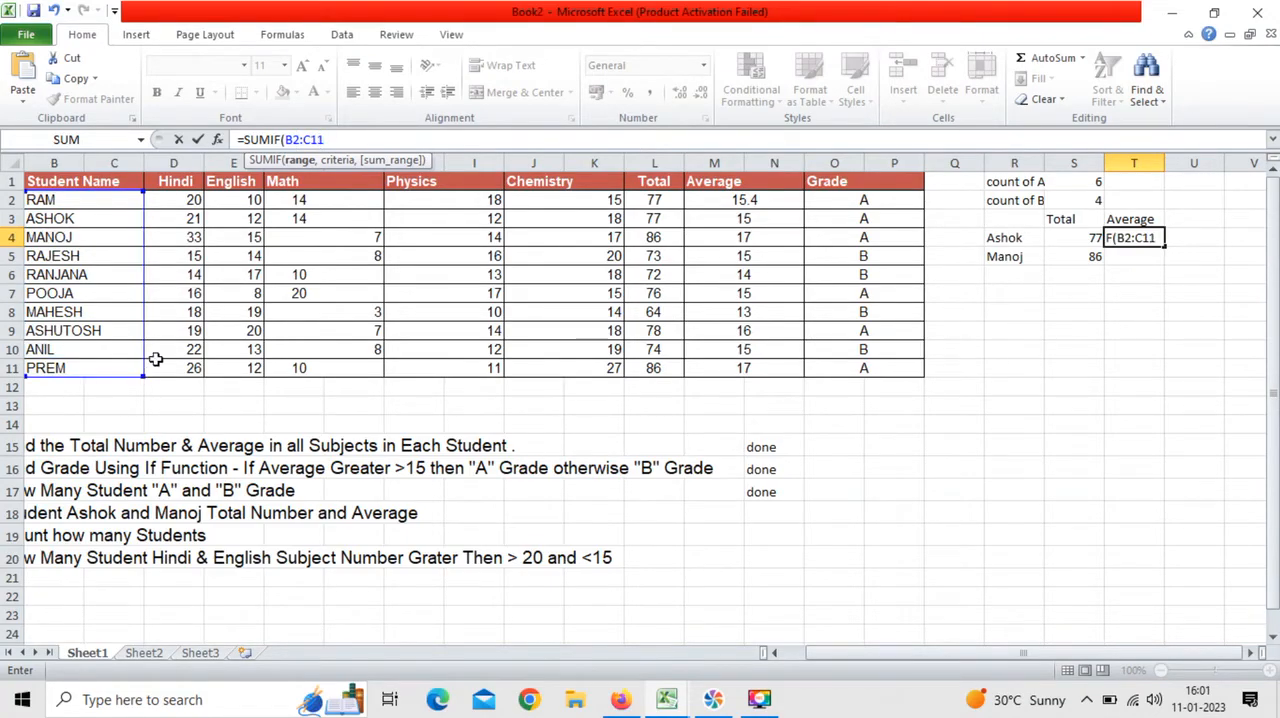
# Step: Complete the SUMIF formula in T4 with criterion B4 and sum range M2:N11, and fill the average formula down to T5
pyautogui.write(',')
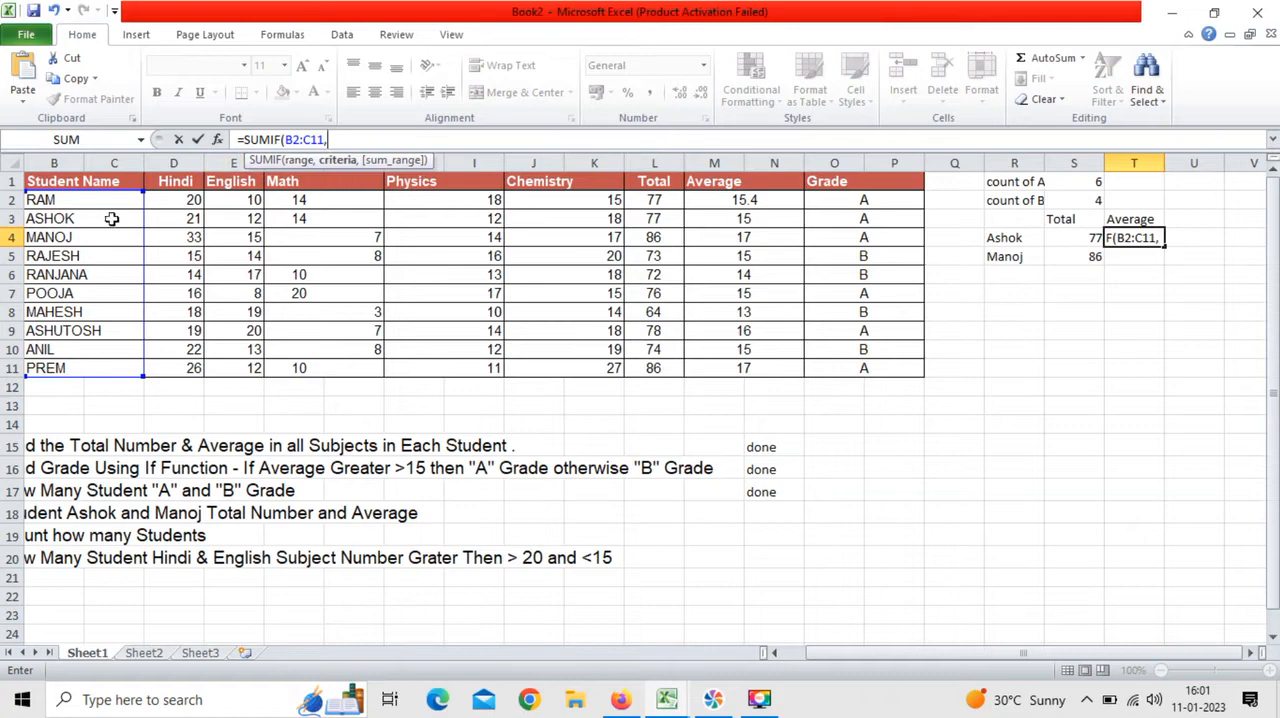
pyautogui.click(105, 240)
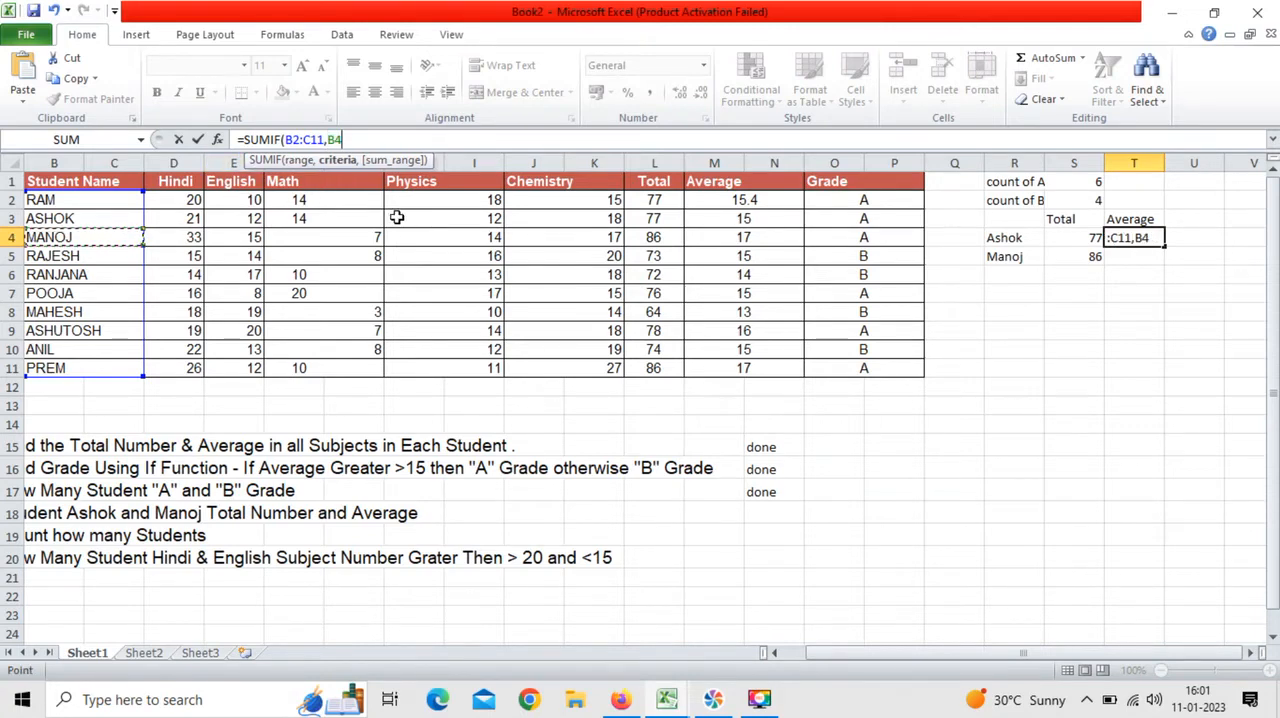
pyautogui.write(',')
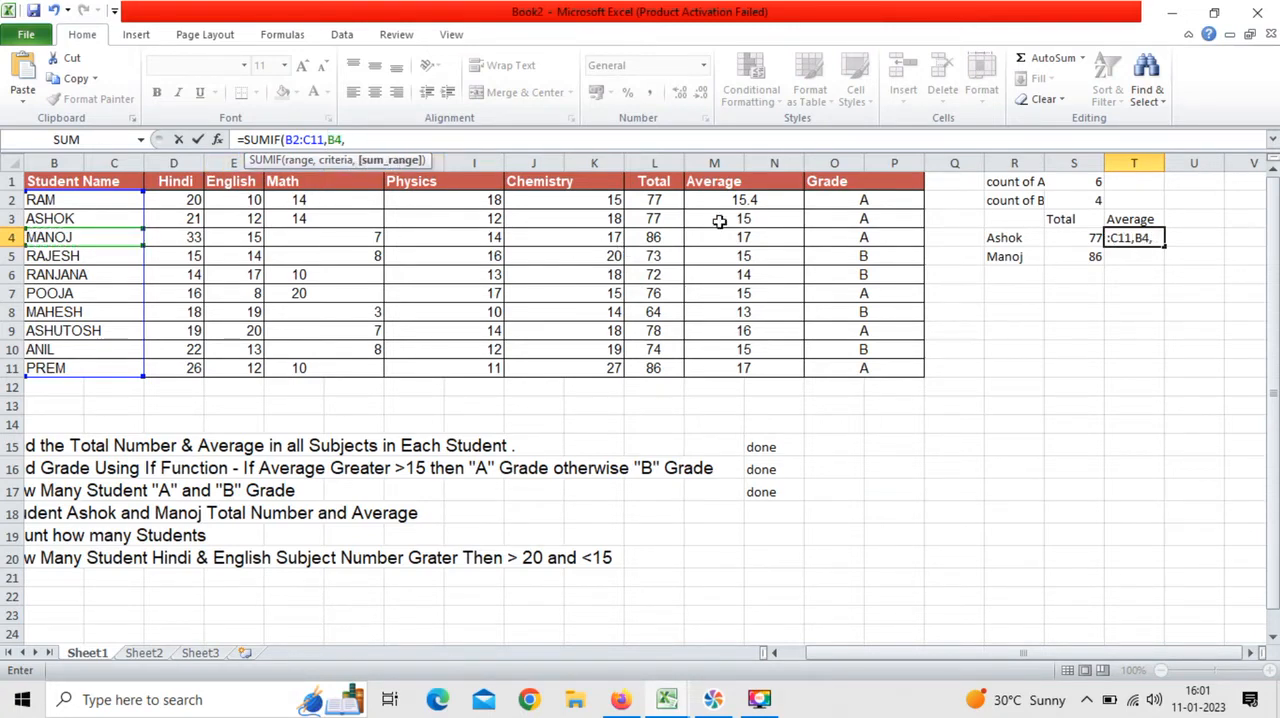
pyautogui.moveTo(749, 200); pyautogui.dragTo(757, 371)
pyautogui.write(')')
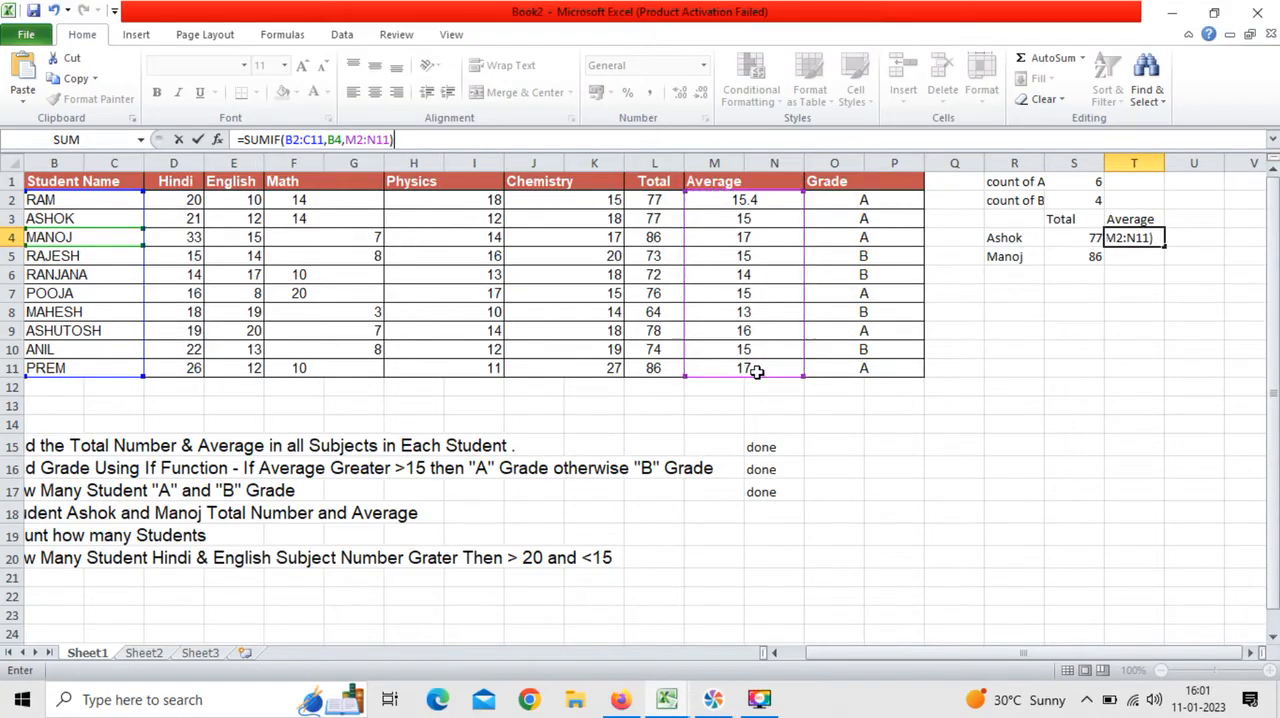
pyautogui.hotkey('ctrl', 'Return')
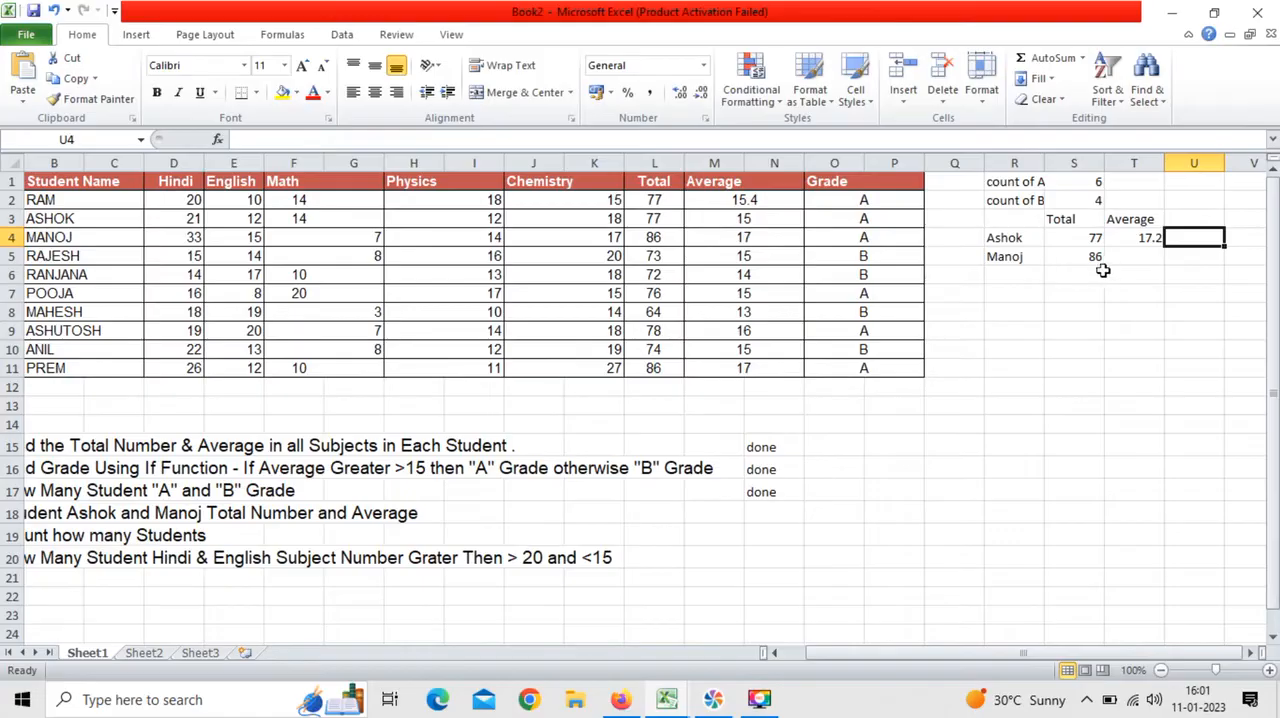
pyautogui.moveTo(1163, 246); pyautogui.dragTo(1160, 268)
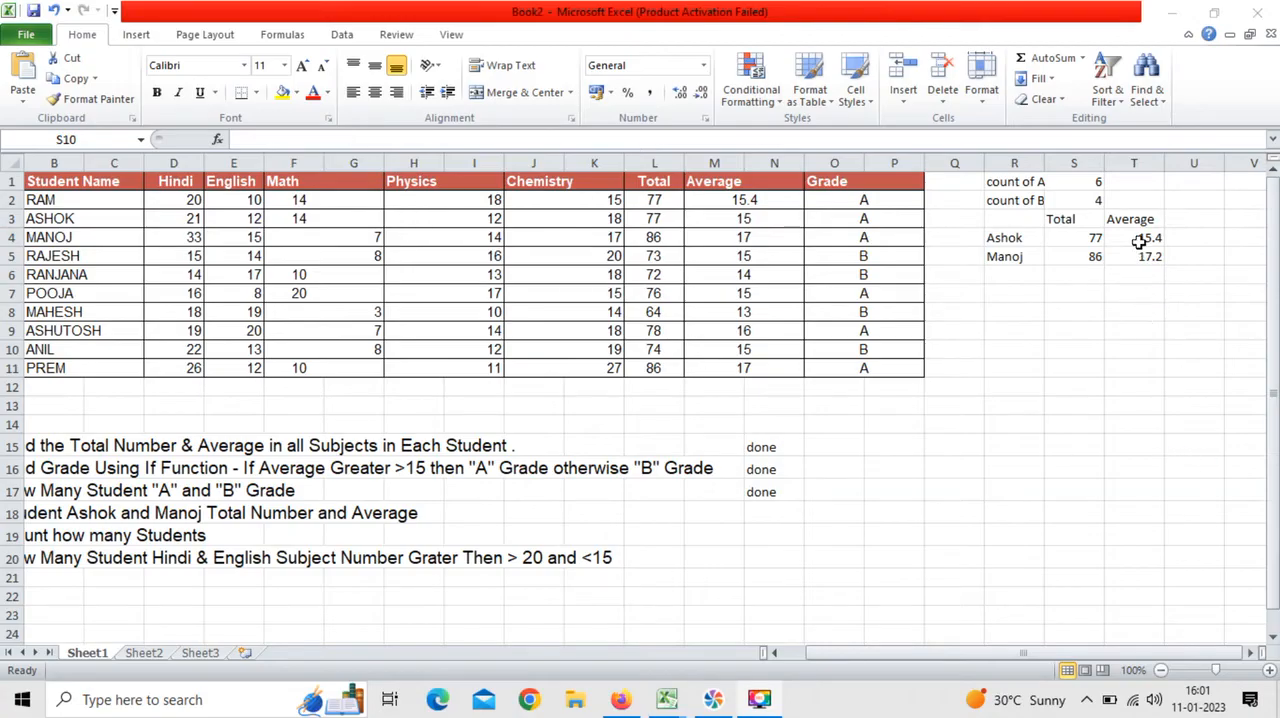
# Step: Review the range, criterion and sum range arguments of the SUMIF formula in T4
pyautogui.click(1140, 240)
pyautogui.moveTo(285, 140); pyautogui.dragTo(314, 140)
pyautogui.moveTo(320, 140); pyautogui.dragTo(318, 140)
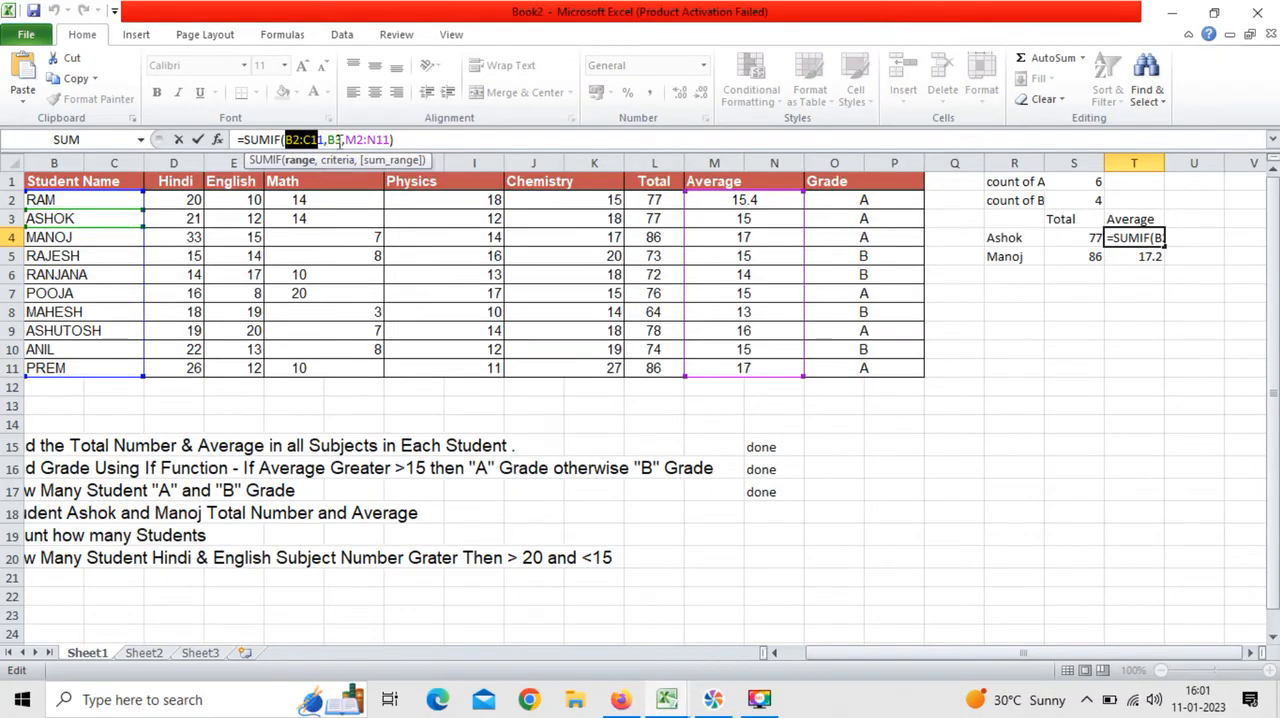
pyautogui.click(337, 140)
pyautogui.click(132, 216)
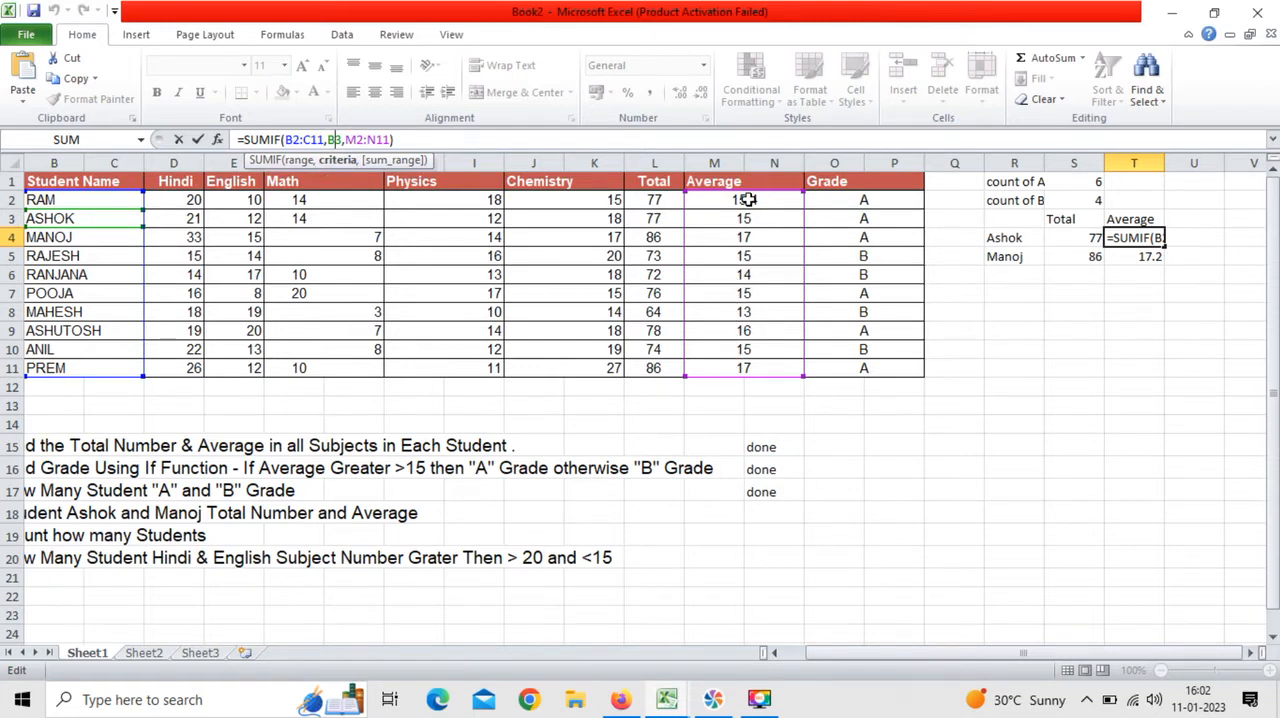
pyautogui.click(501, 140)
pyautogui.press('Tab')
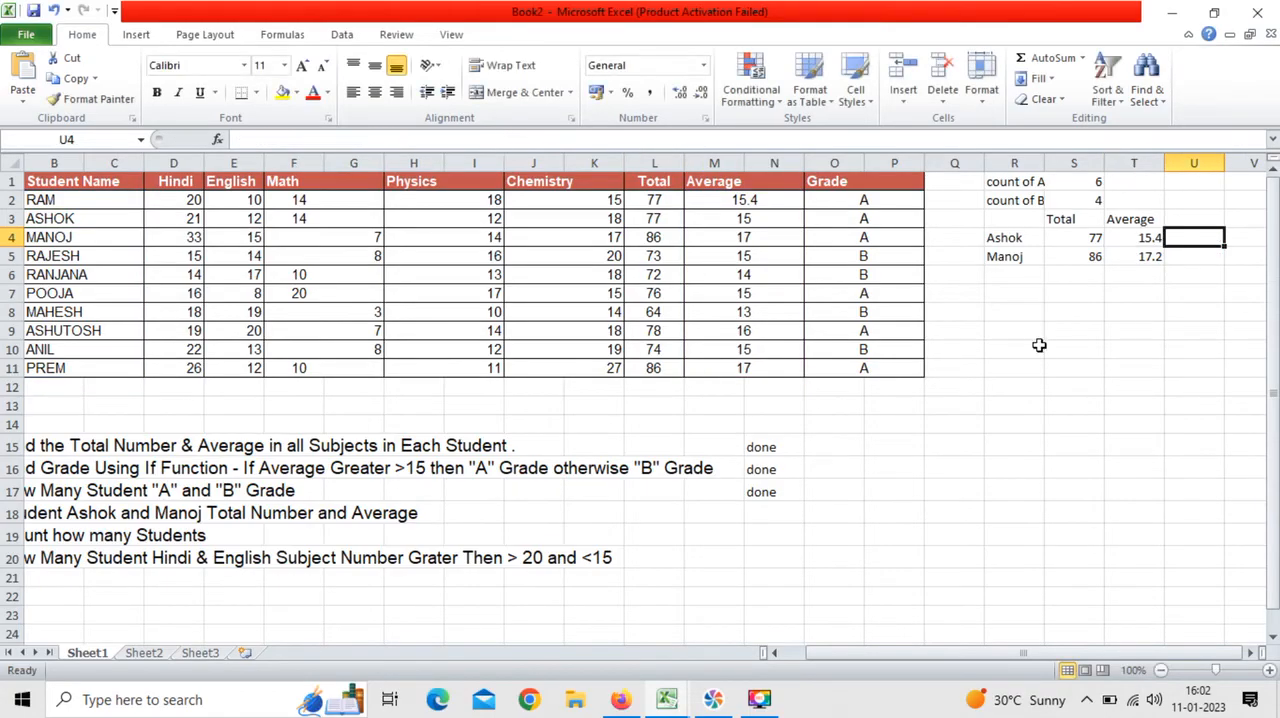
# Step: Mark question Q.4 as "done" in cell N18
pyautogui.click(1040, 356)
pyautogui.click(752, 515)
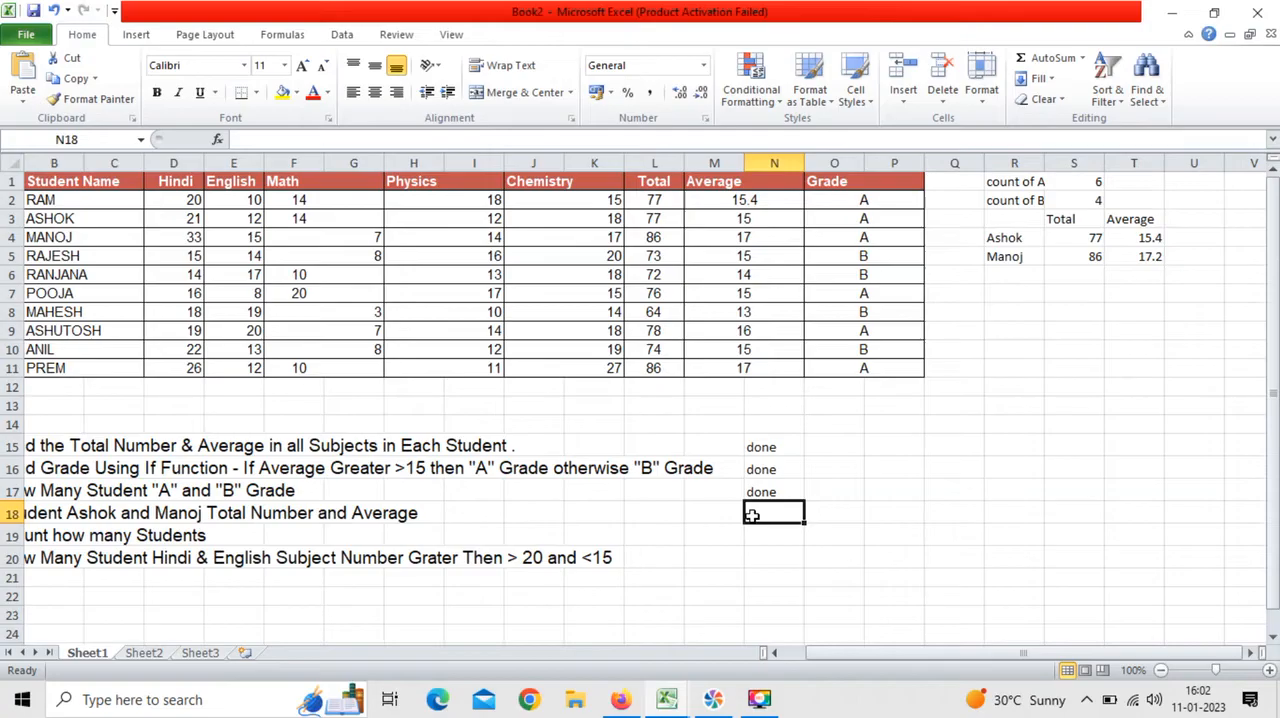
pyautogui.write('di')
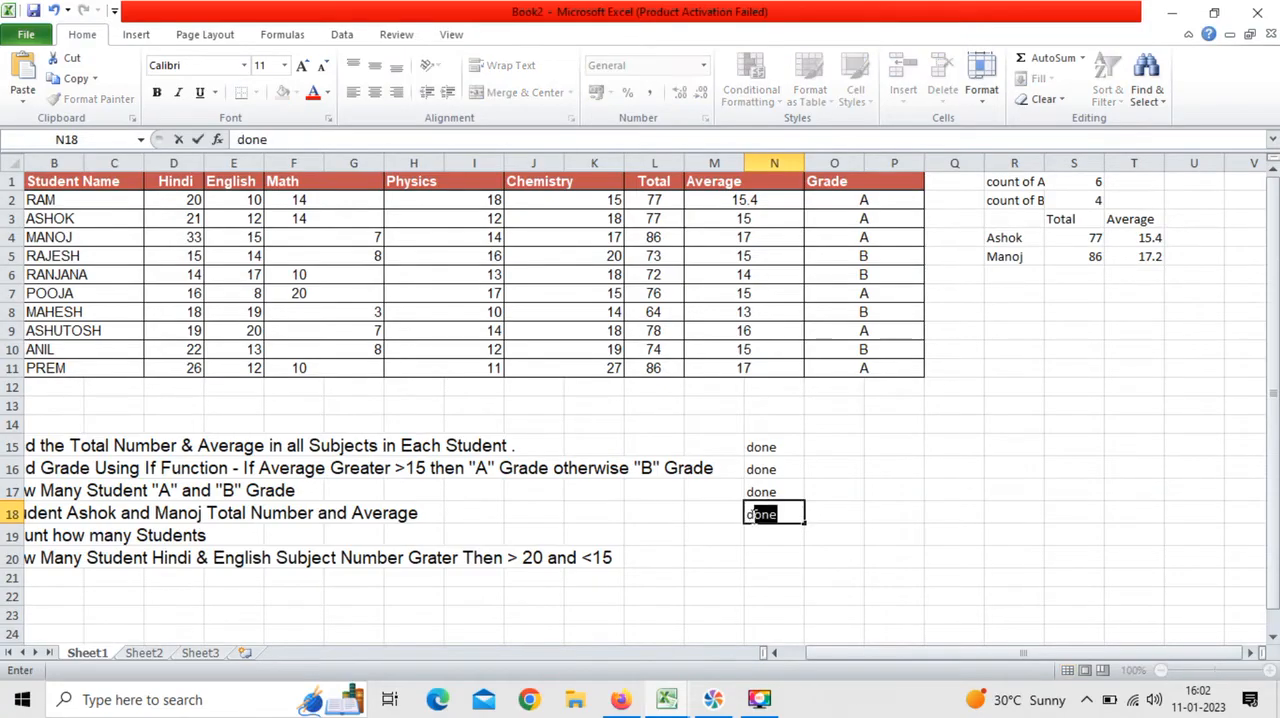
pyautogui.write('o')
pyautogui.press('Tab')
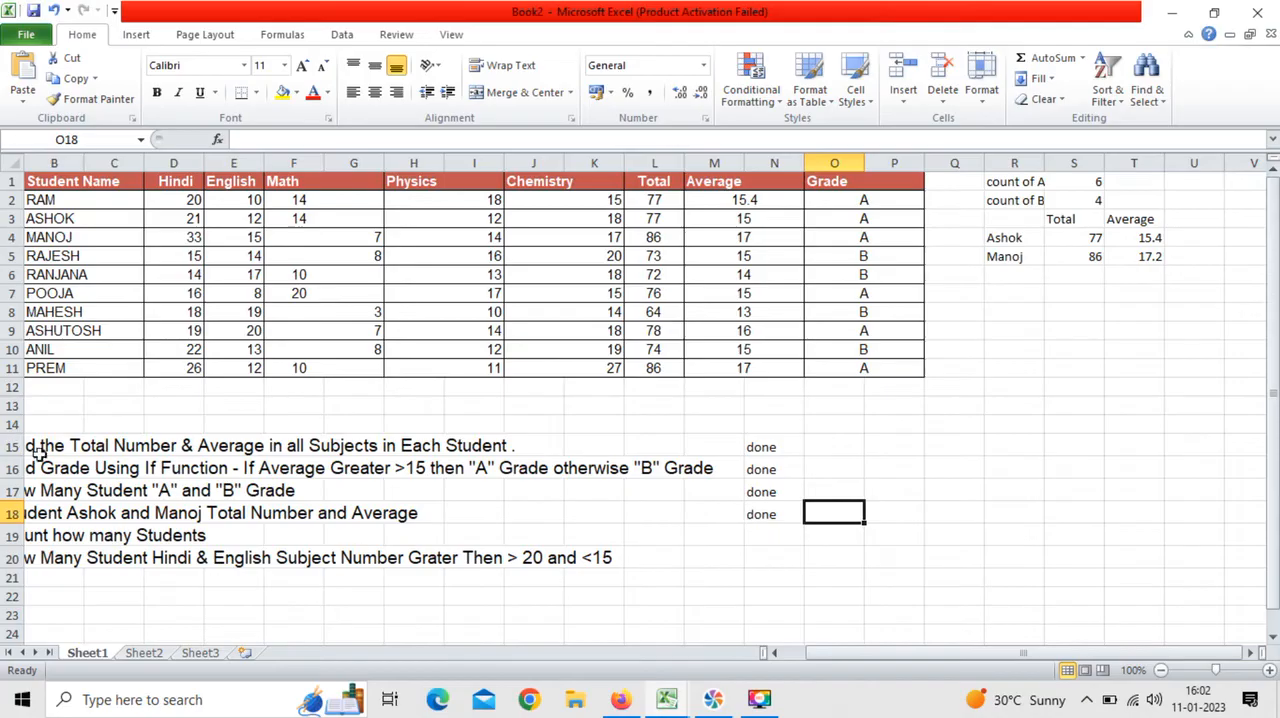
# Step: Label cell R7 "count" for the student count asked for in Q.5
pyautogui.moveTo(886, 653); pyautogui.dragTo(866, 653)
pyautogui.click(116, 513)
pyautogui.click(124, 536)
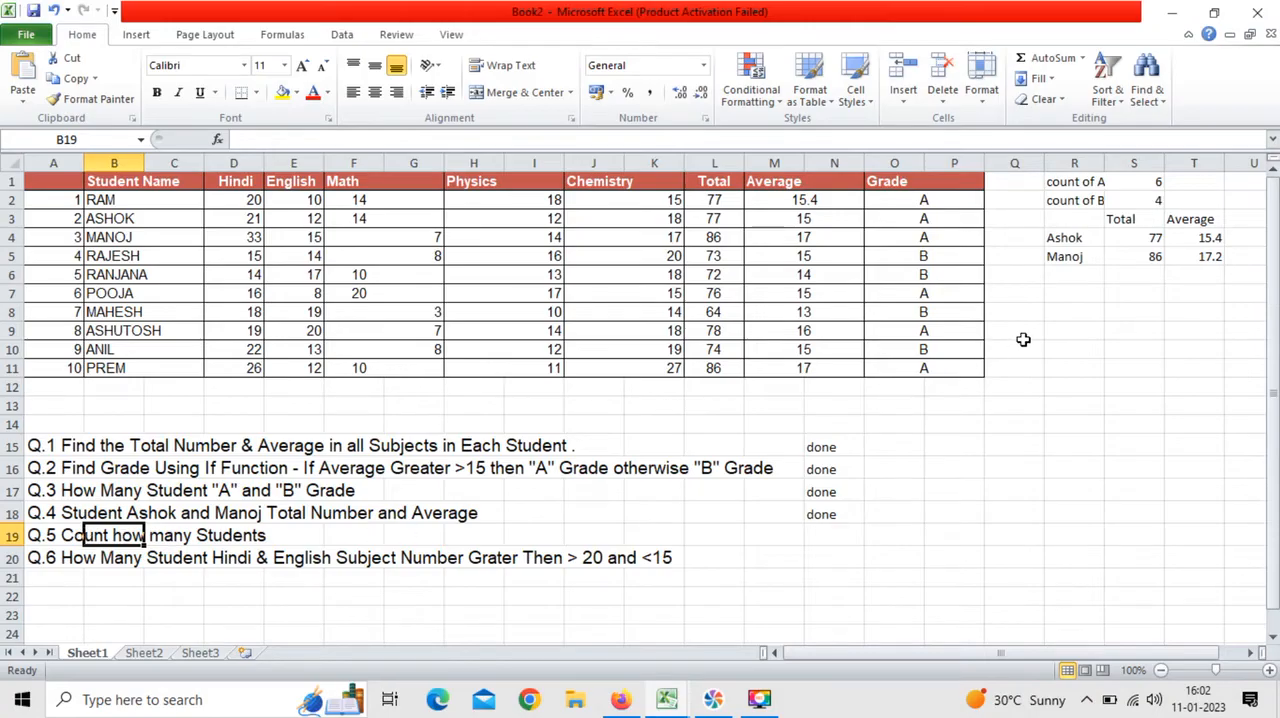
pyautogui.click(1062, 295)
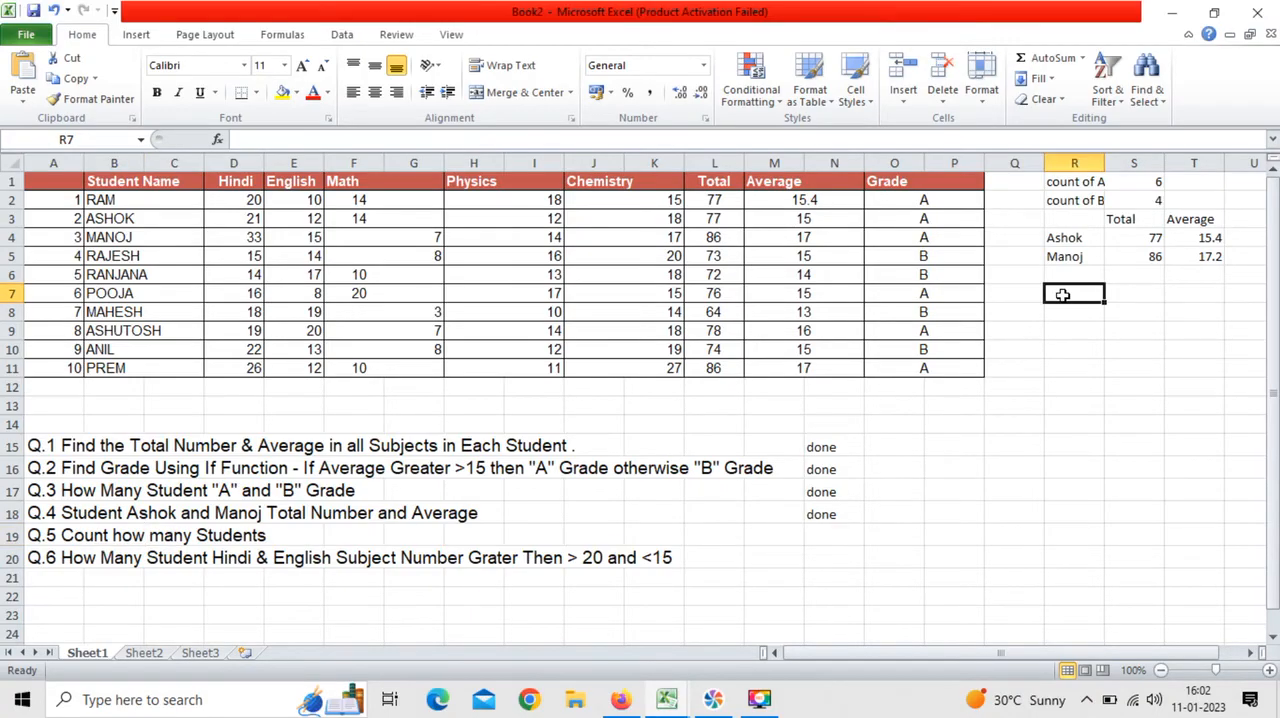
pyautogui.write('co')
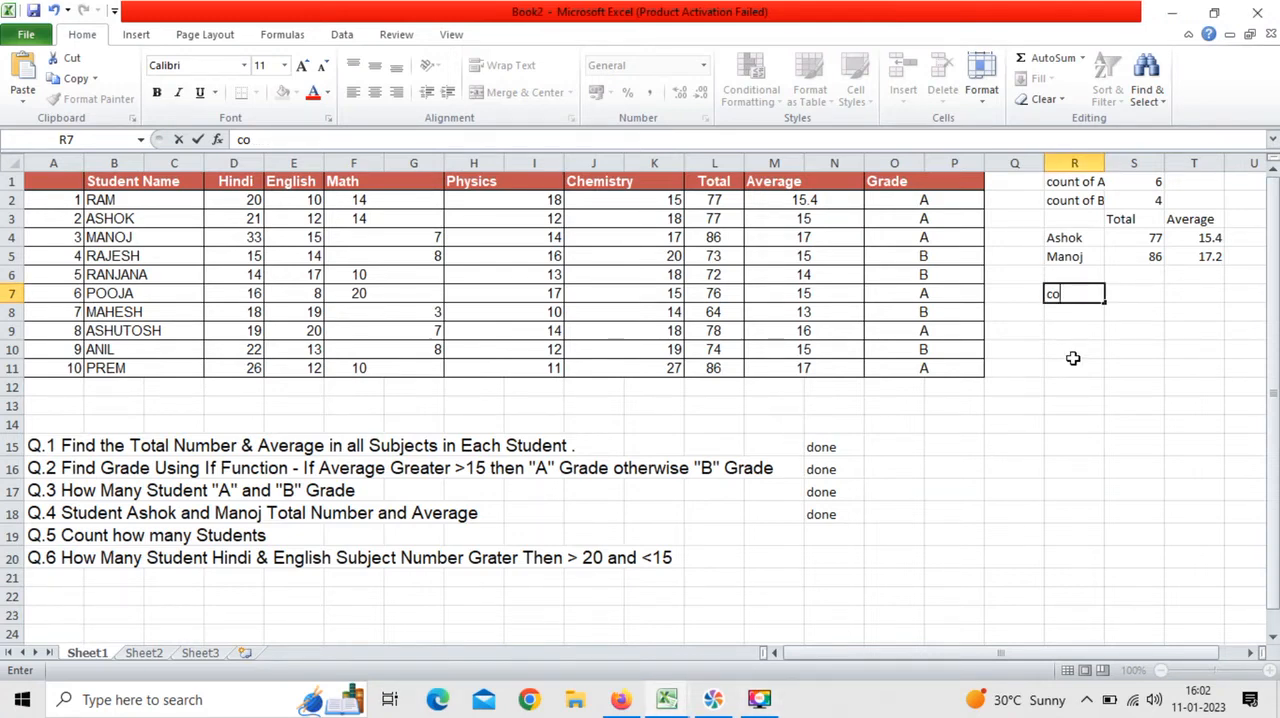
pyautogui.write('t')
pyautogui.press('Tab')
# Step: Enter a COUNTA formula in S7 that counts the student names in B2:C11
pyautogui.write('=')
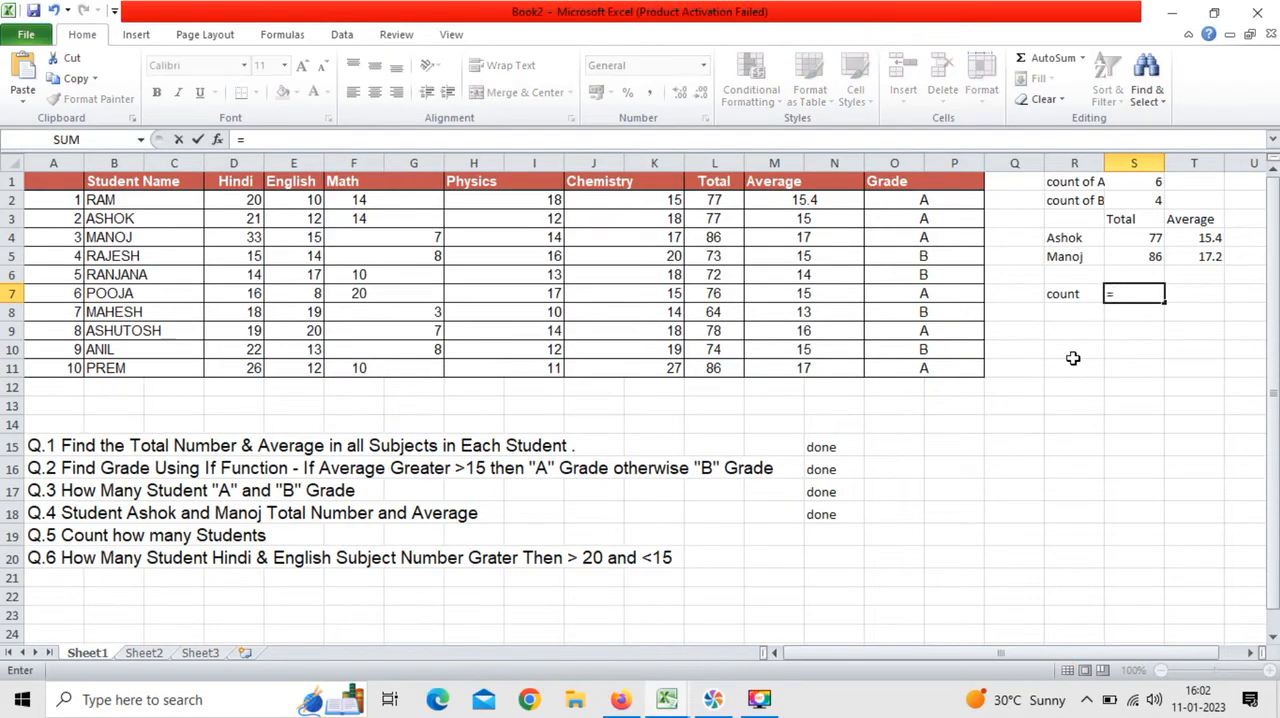
pyautogui.write('count')
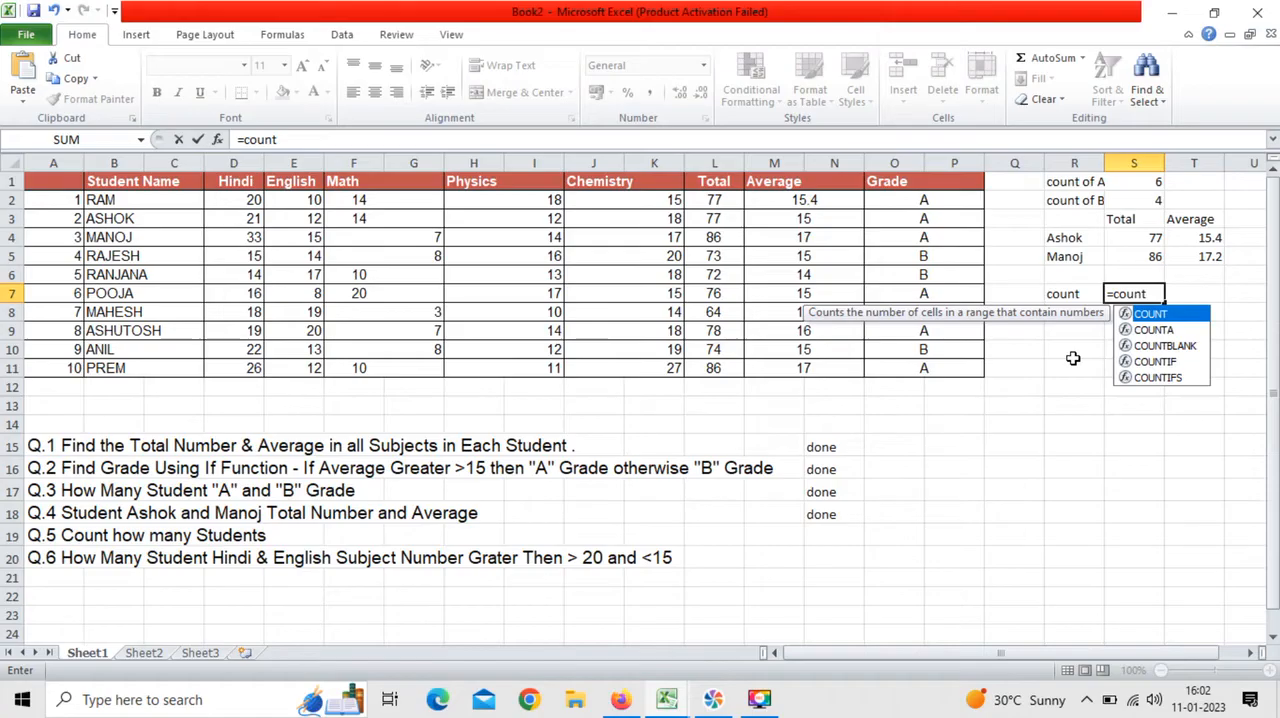
pyautogui.press('Return')
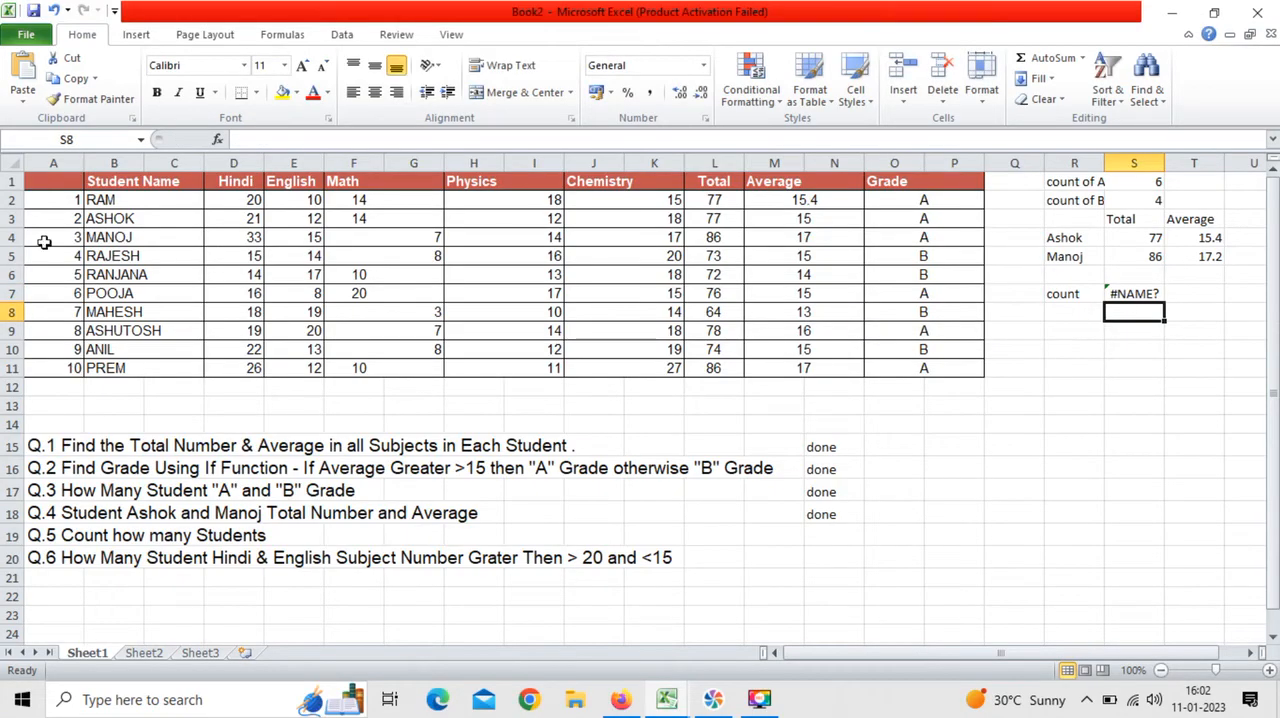
pyautogui.moveTo(100, 200); pyautogui.dragTo(117, 368)
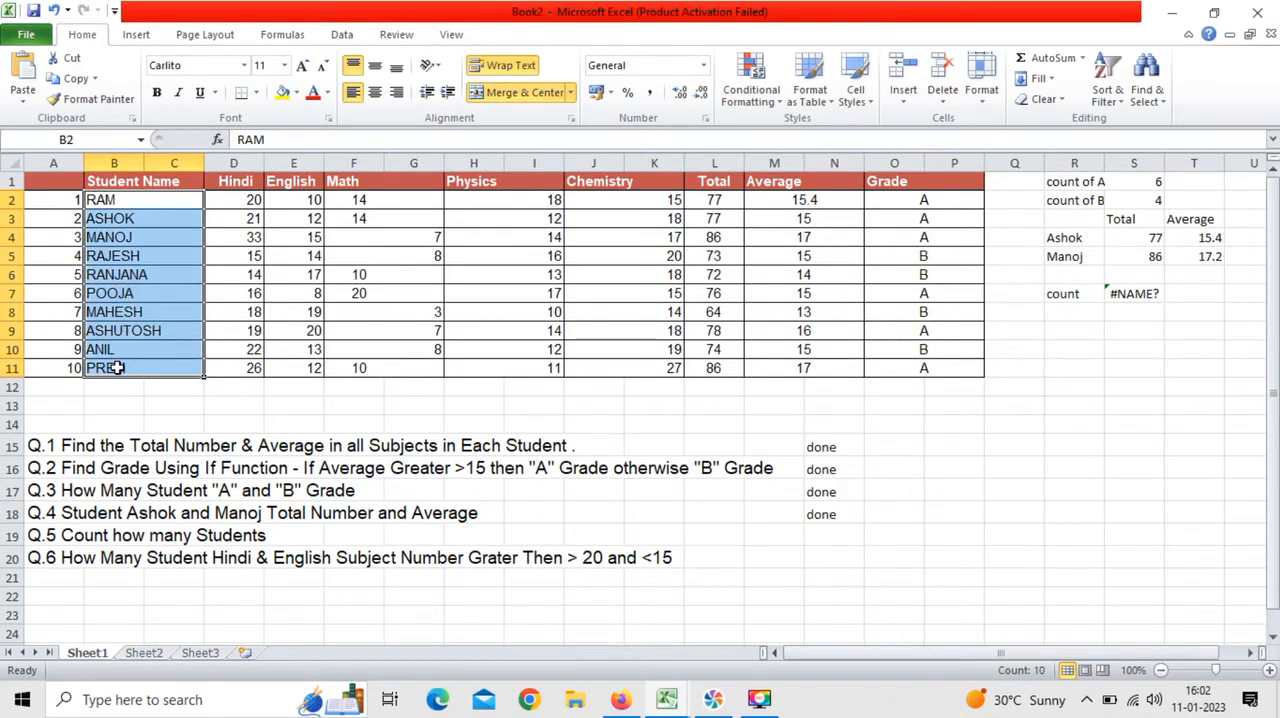
pyautogui.click(1126, 294)
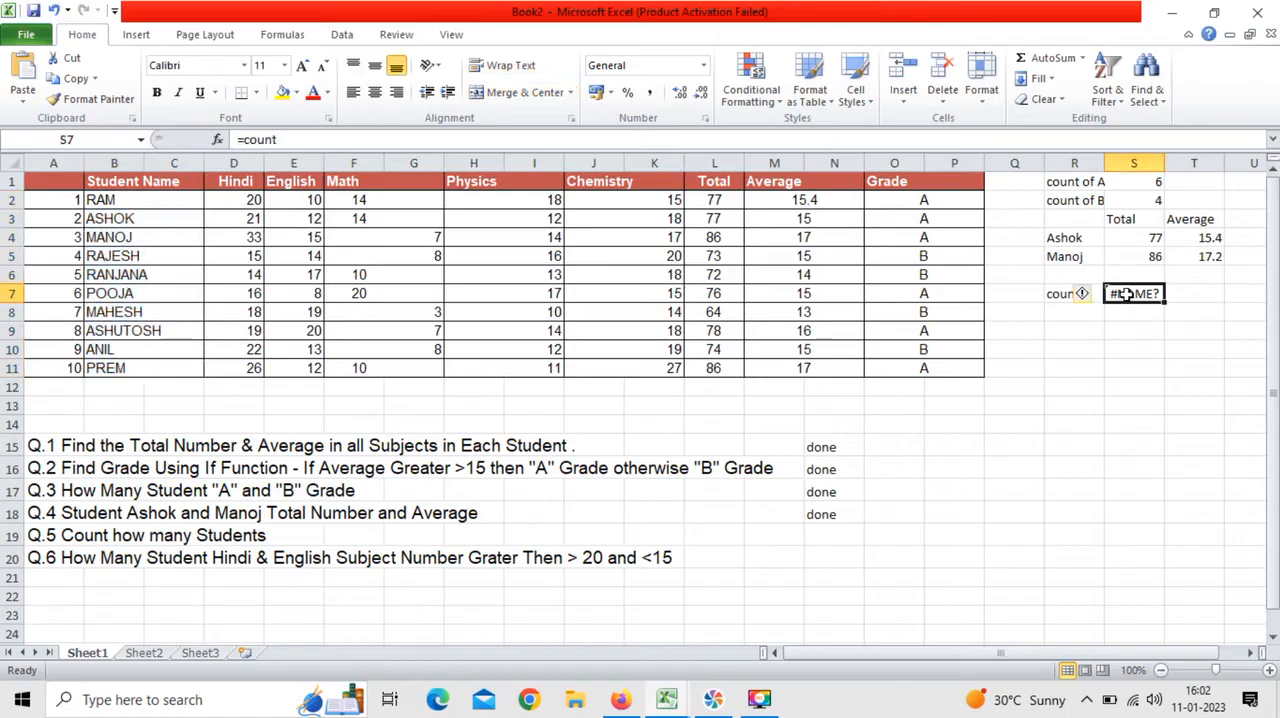
pyautogui.click(306, 139)
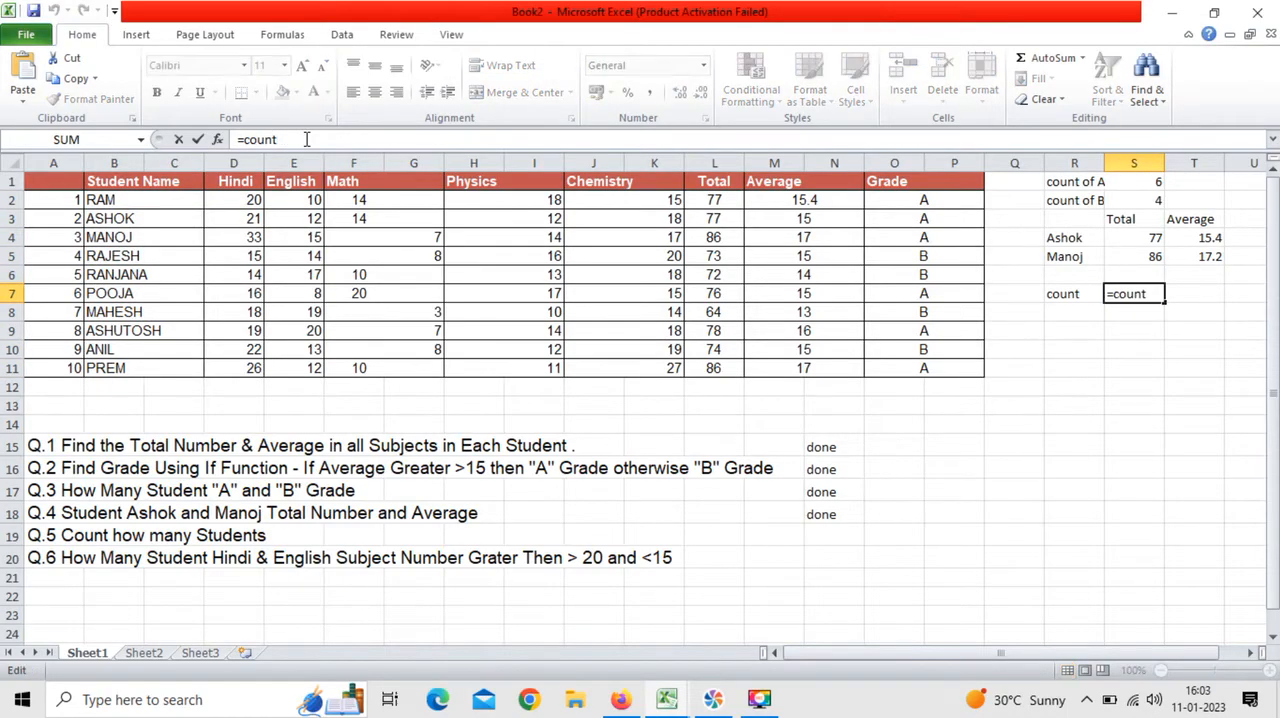
pyautogui.write('a(')
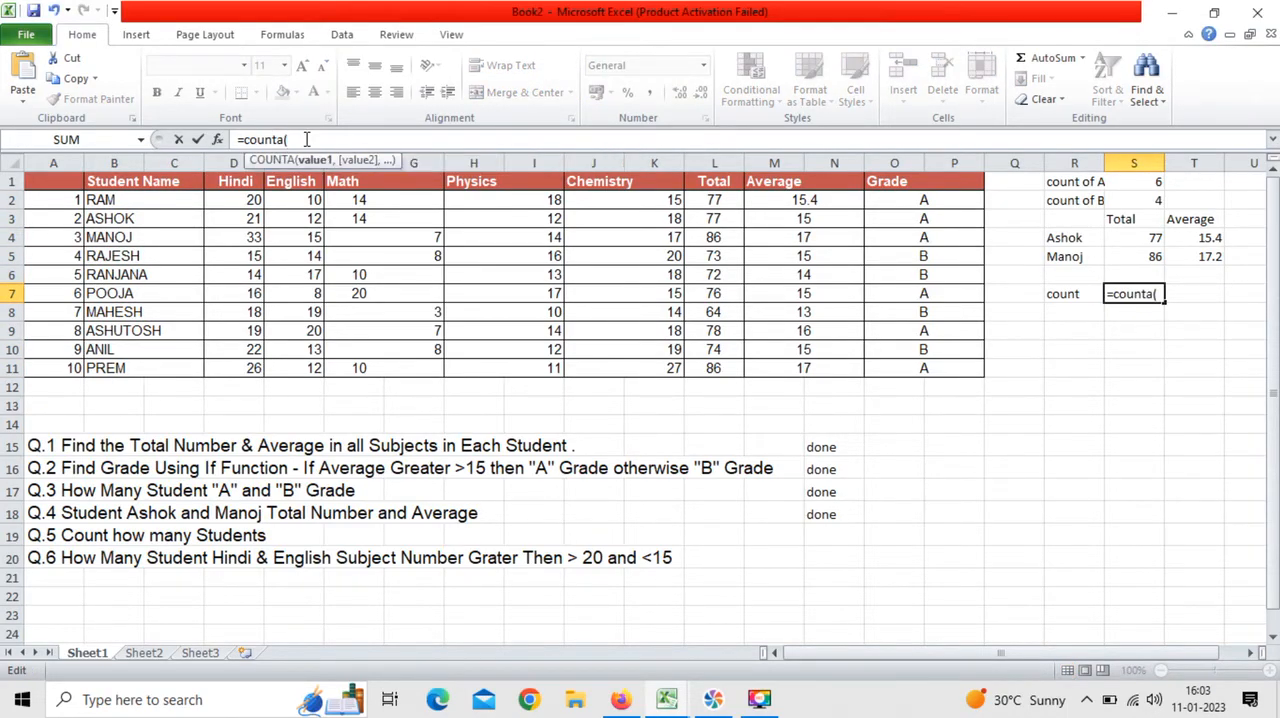
pyautogui.moveTo(140, 202); pyautogui.dragTo(141, 371)
pyautogui.write(')')
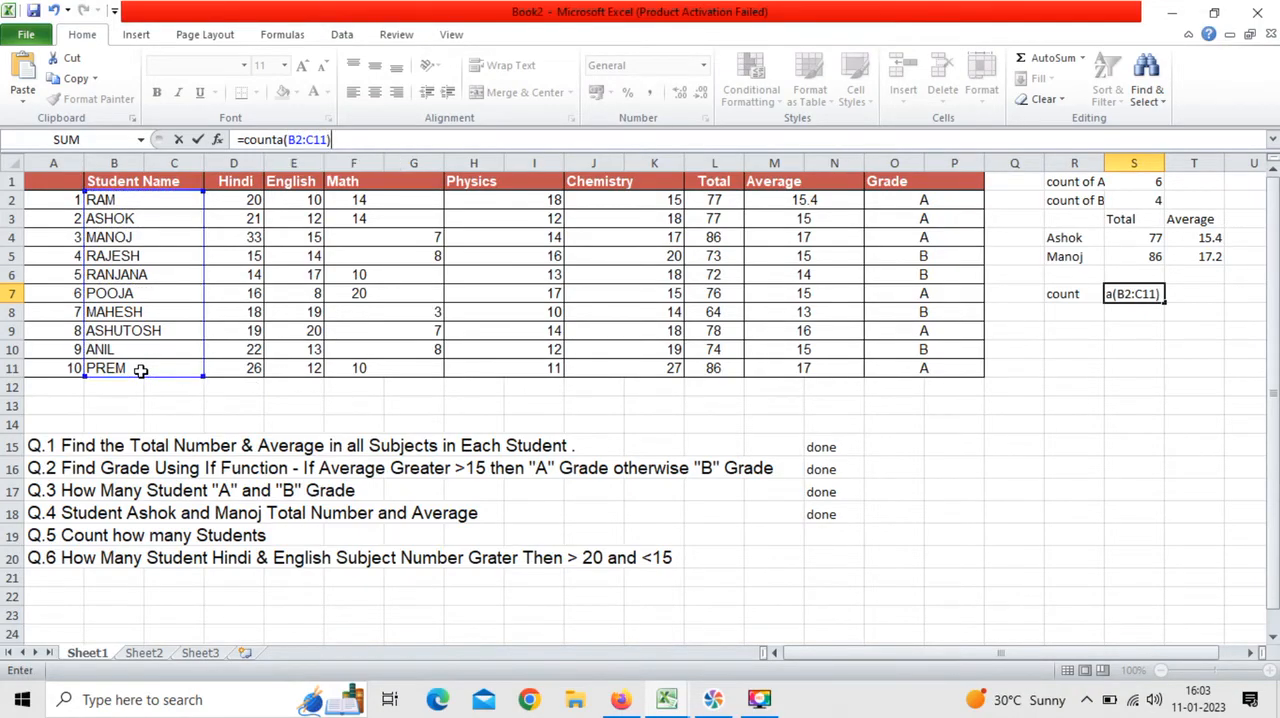
pyautogui.press('Tab')
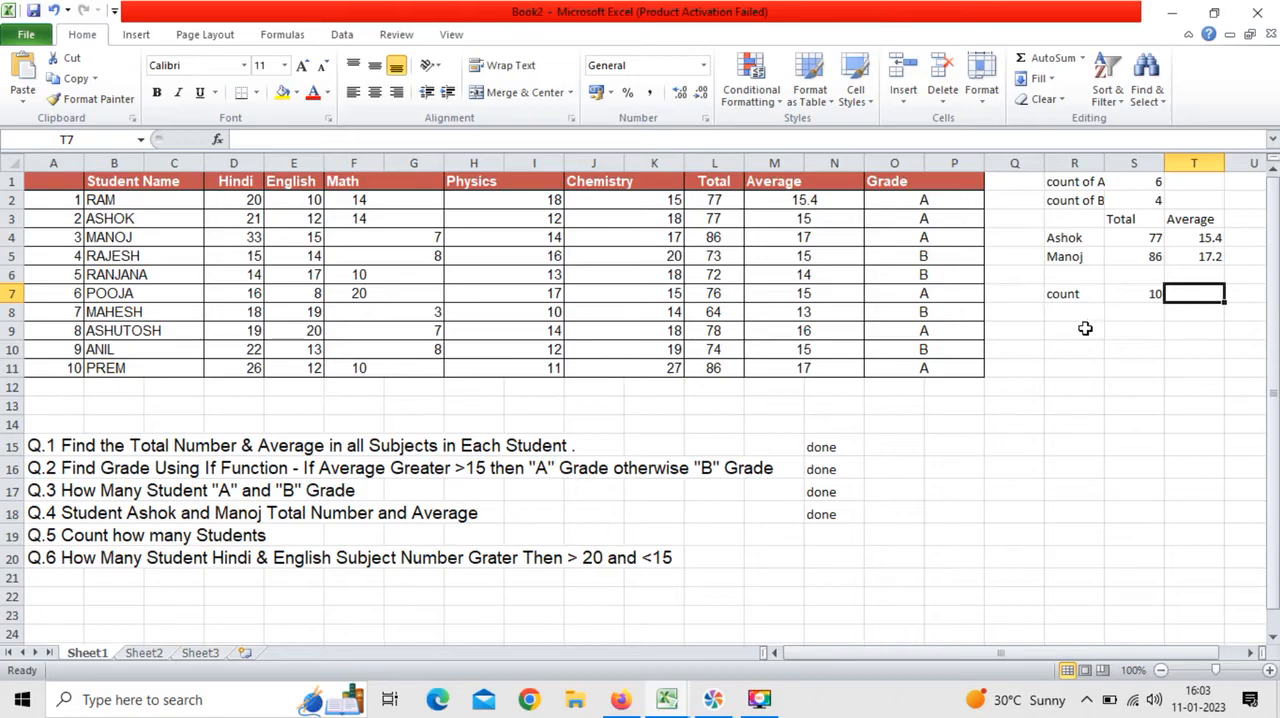
# Step: Mark question Q.5 as "done" in cell N19
pyautogui.click(1055, 316)
pyautogui.click(832, 544)
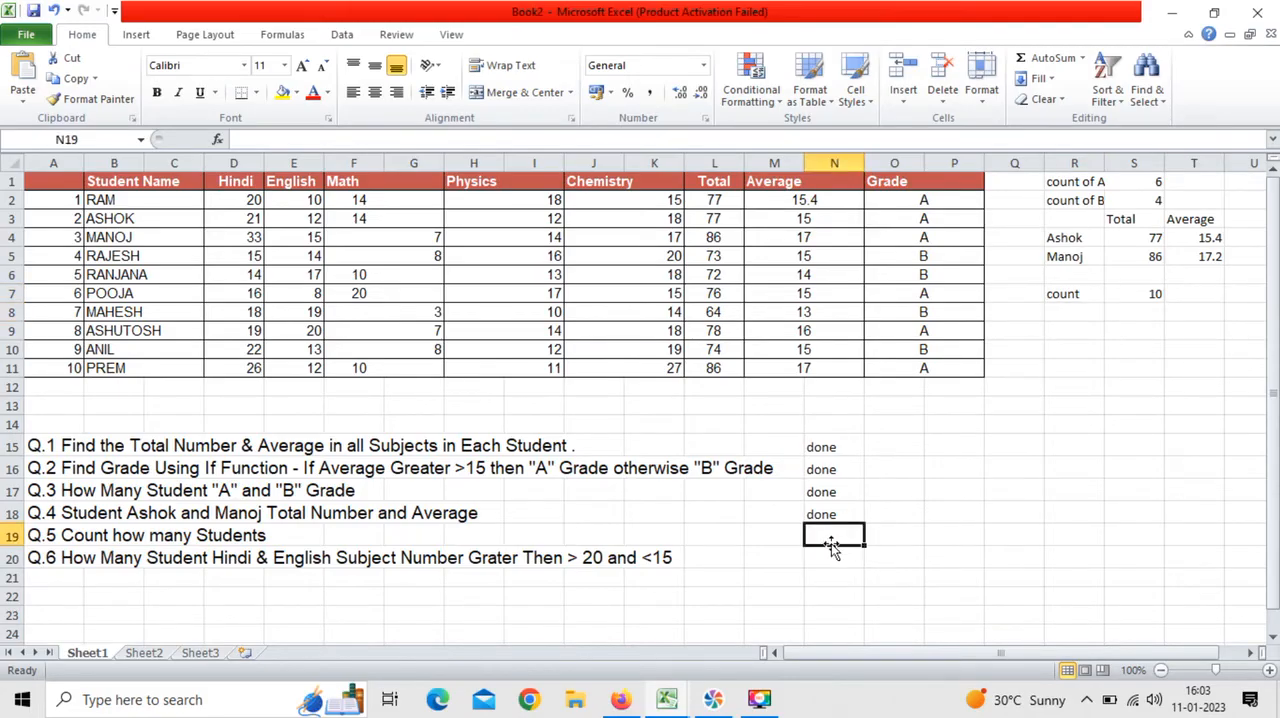
pyautogui.write('done')
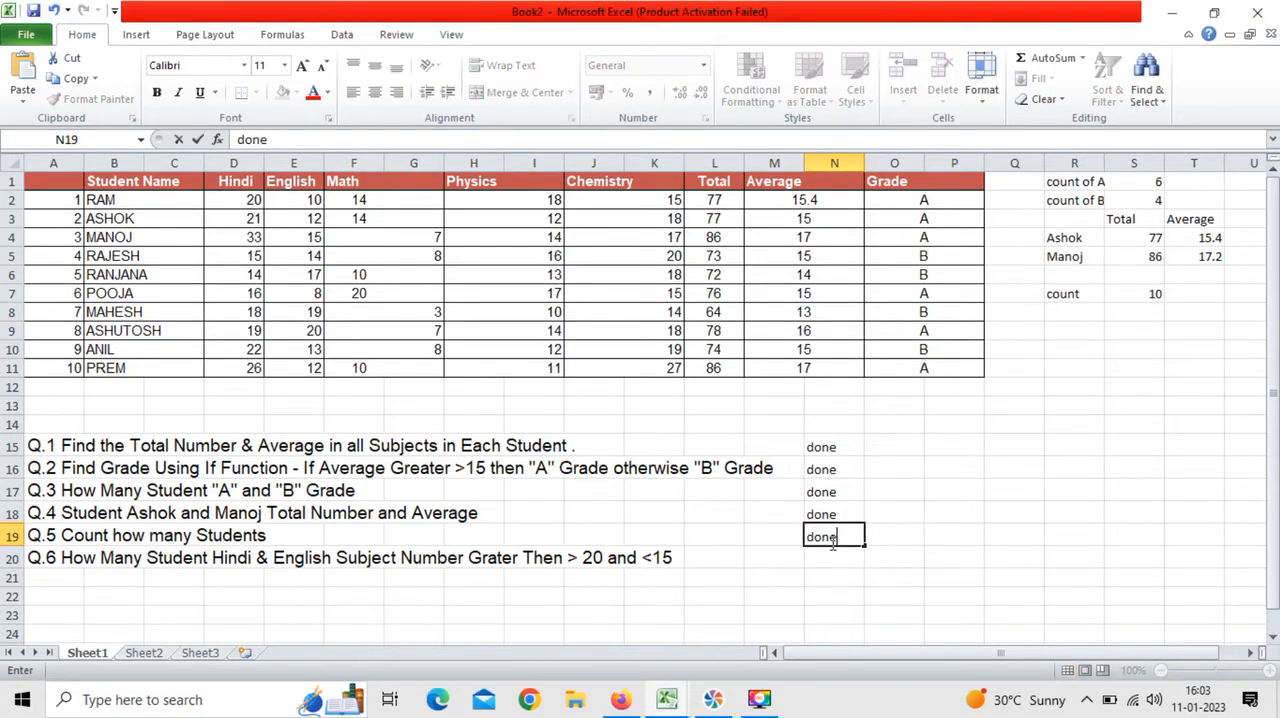
pyautogui.press('Return')
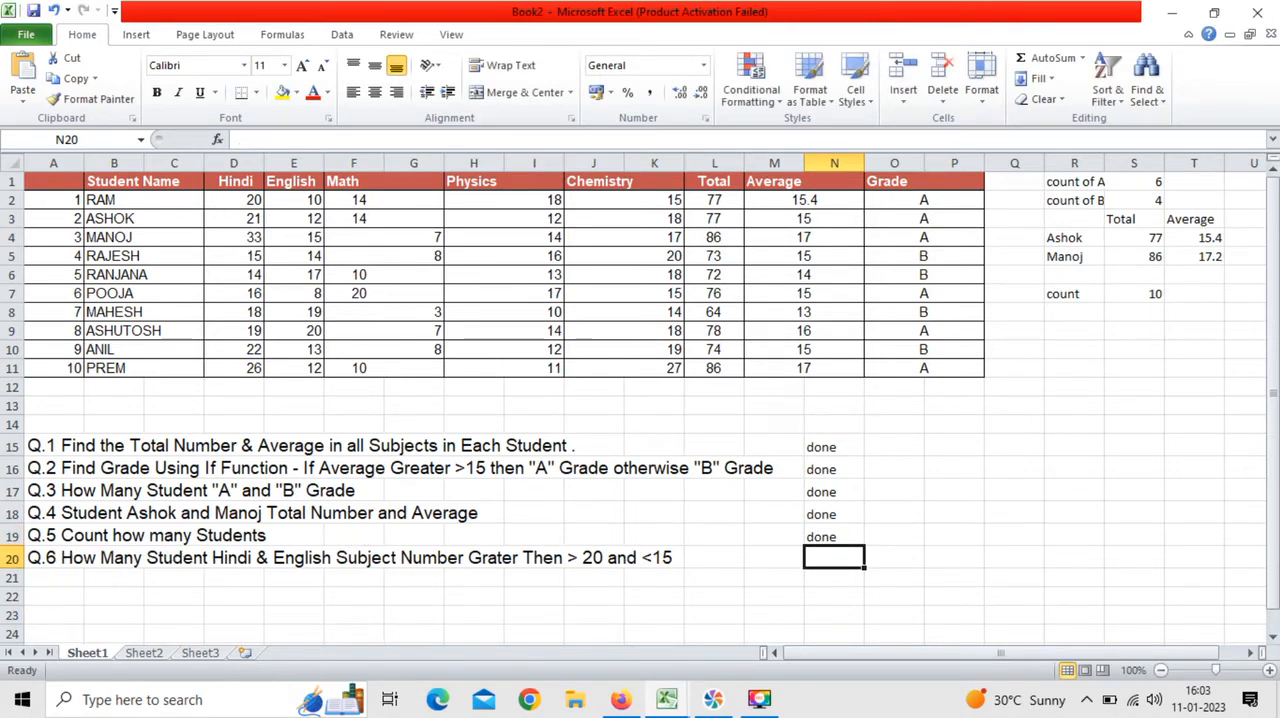
pyautogui.scroll(-2, 104, 553)
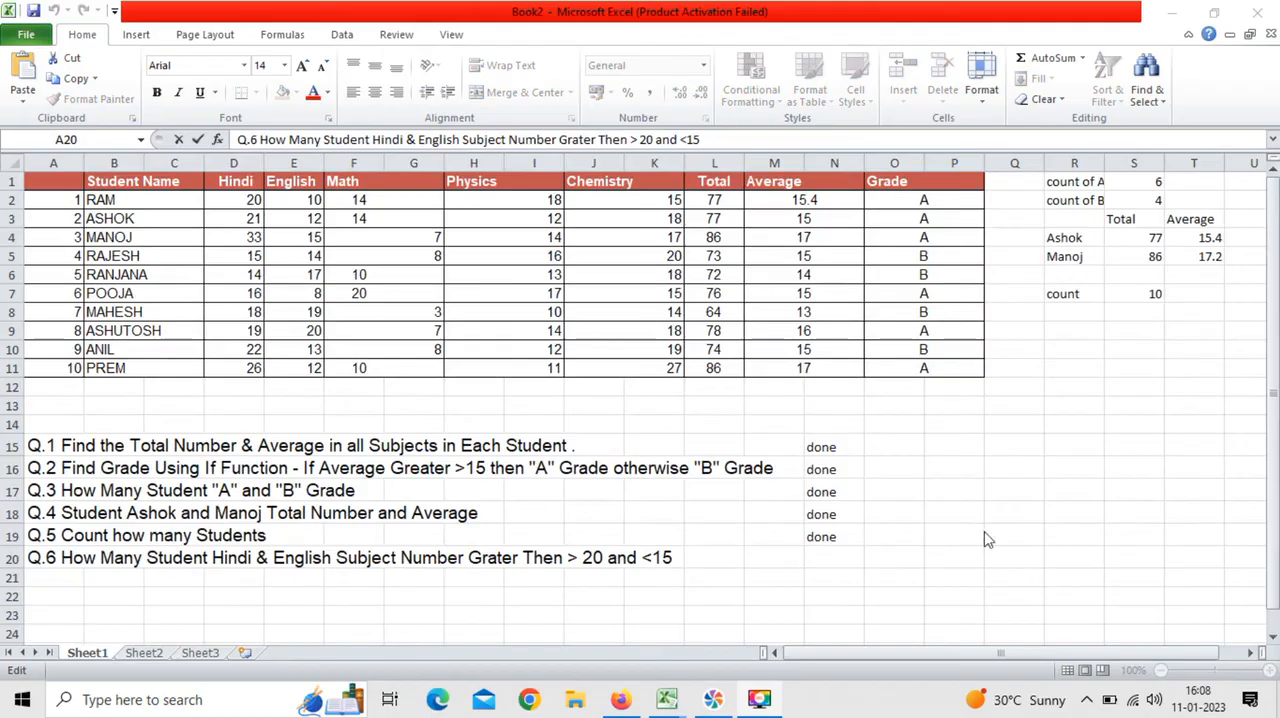
pyautogui.press('F2')
pyautogui.click(1140, 319)
pyautogui.click(1142, 328)
pyautogui.click(318, 560)
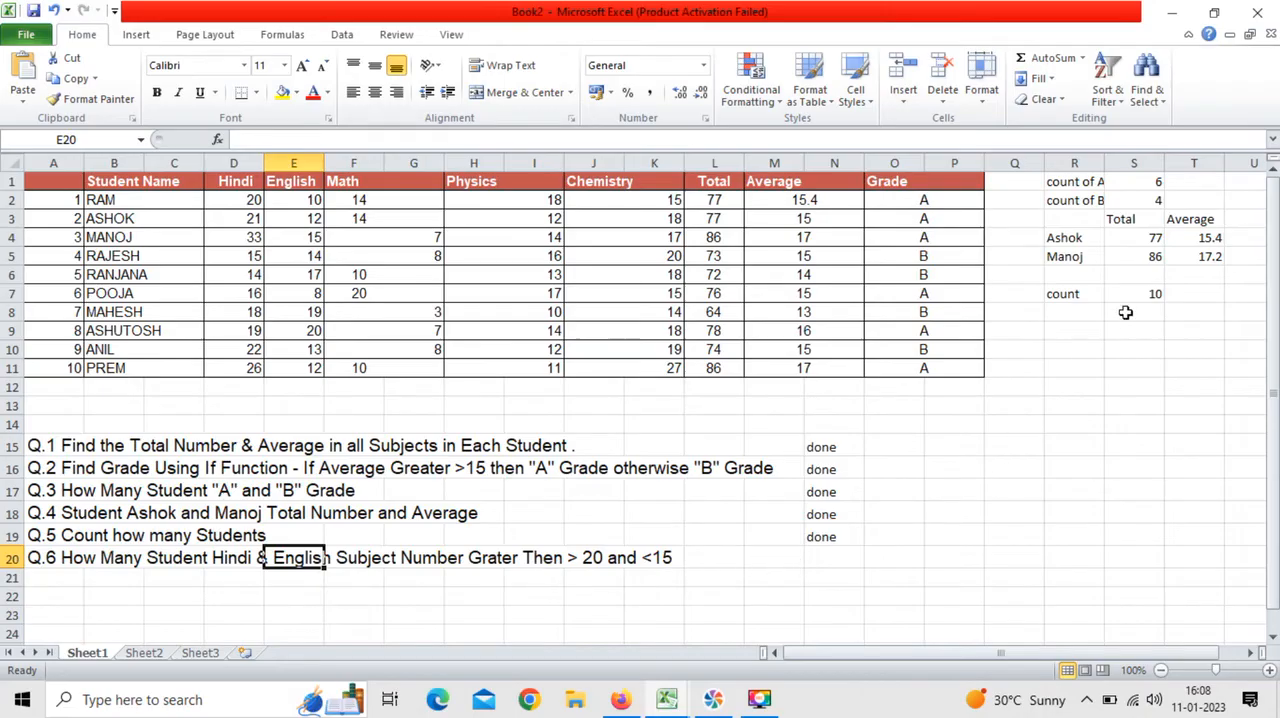
# Step: Start a COUNTIFS formula in cell S9 to answer Q.6
pyautogui.click(1146, 334)
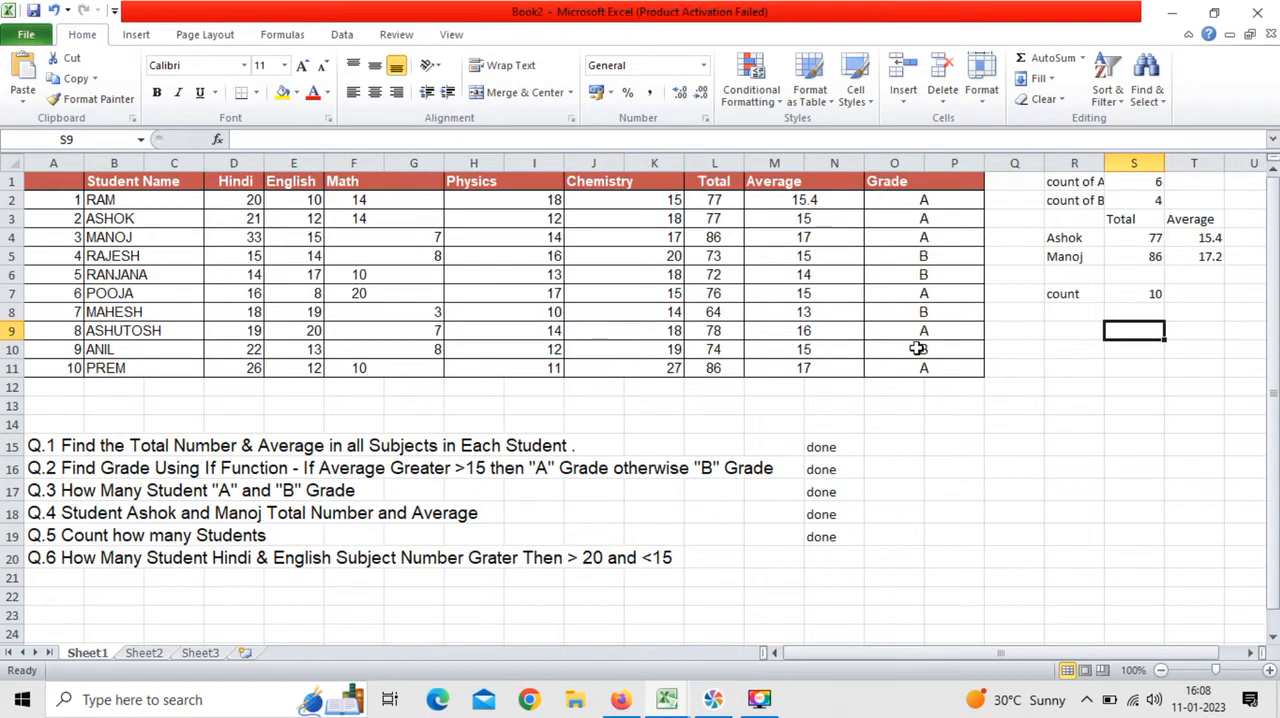
pyautogui.write('=')
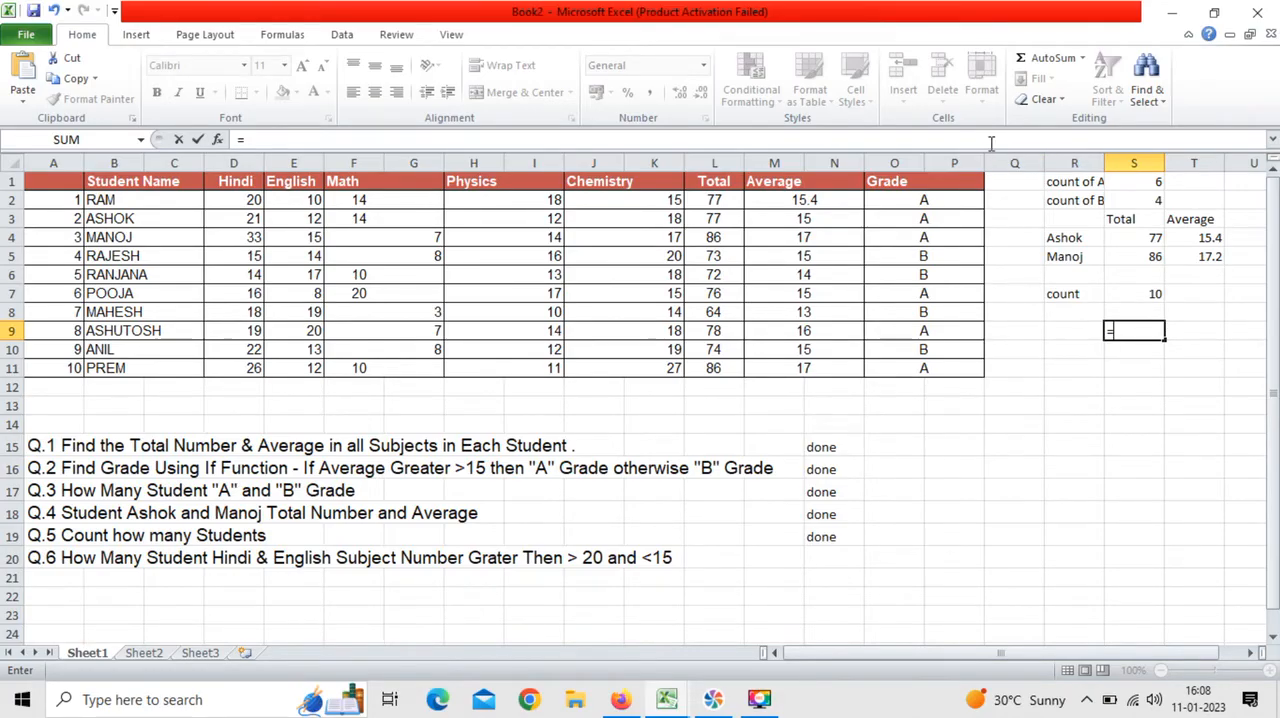
pyautogui.write('count')
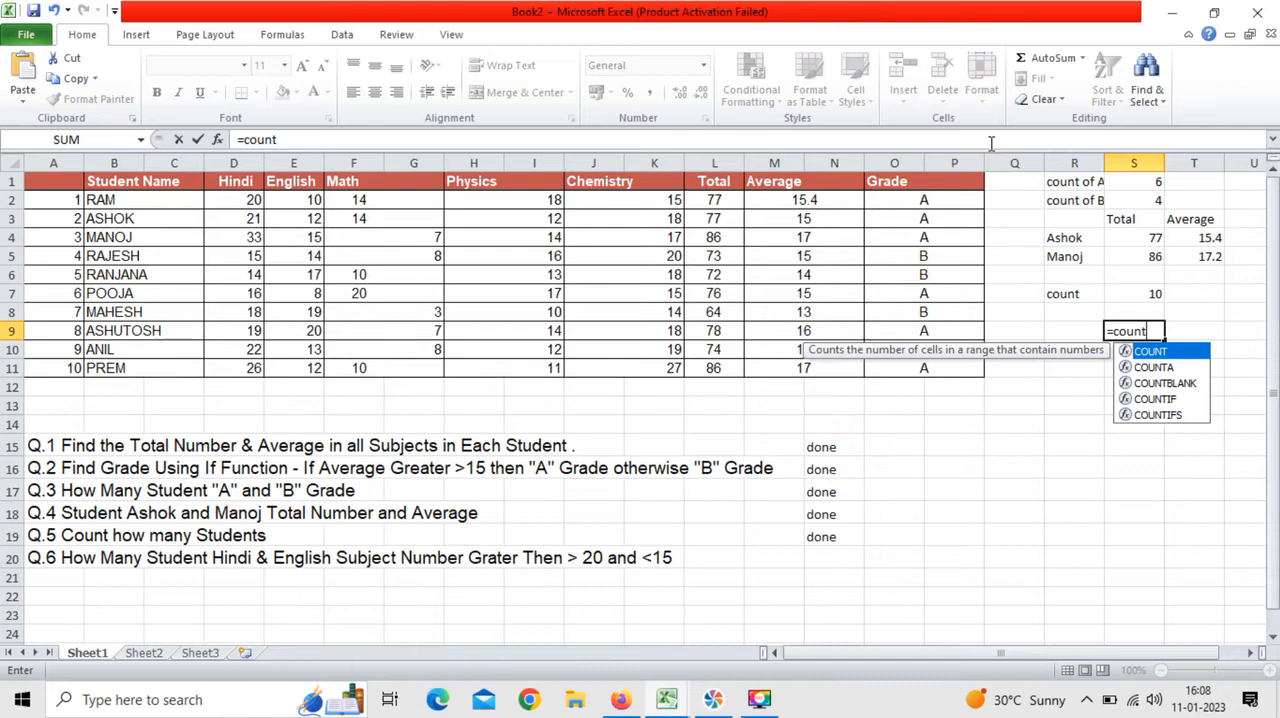
pyautogui.write('ifs(')
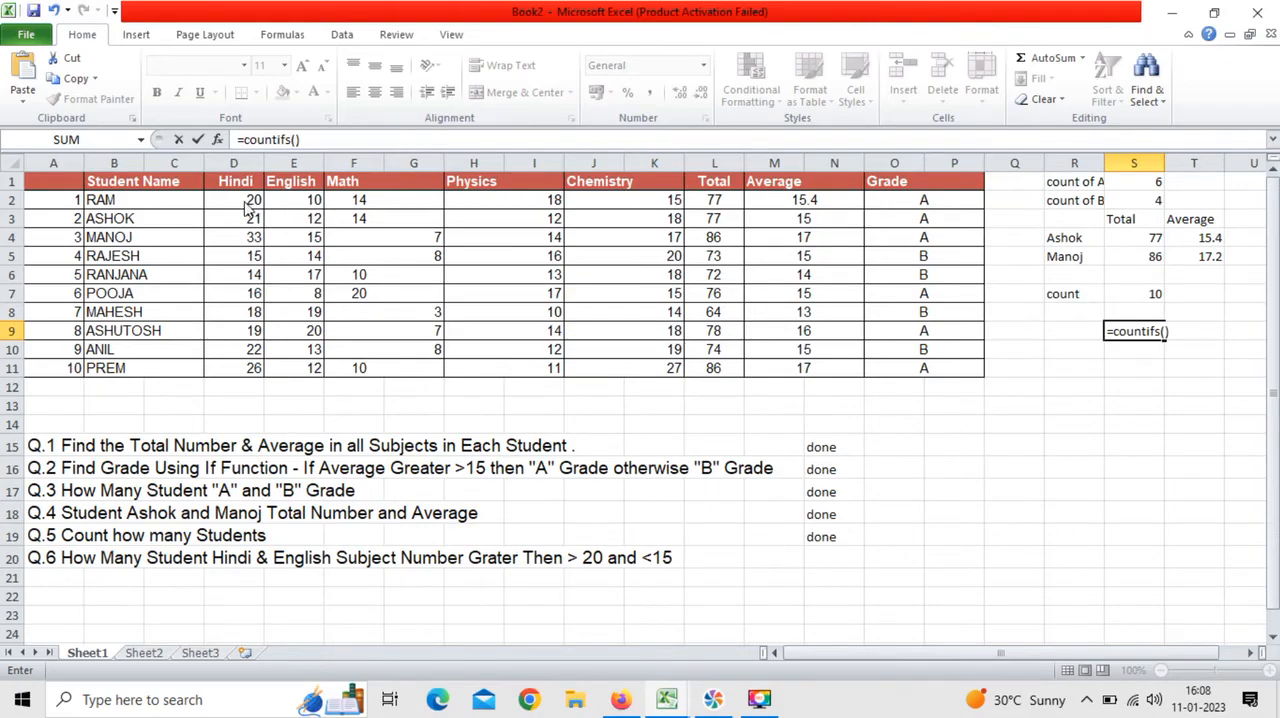
pyautogui.press('Return')
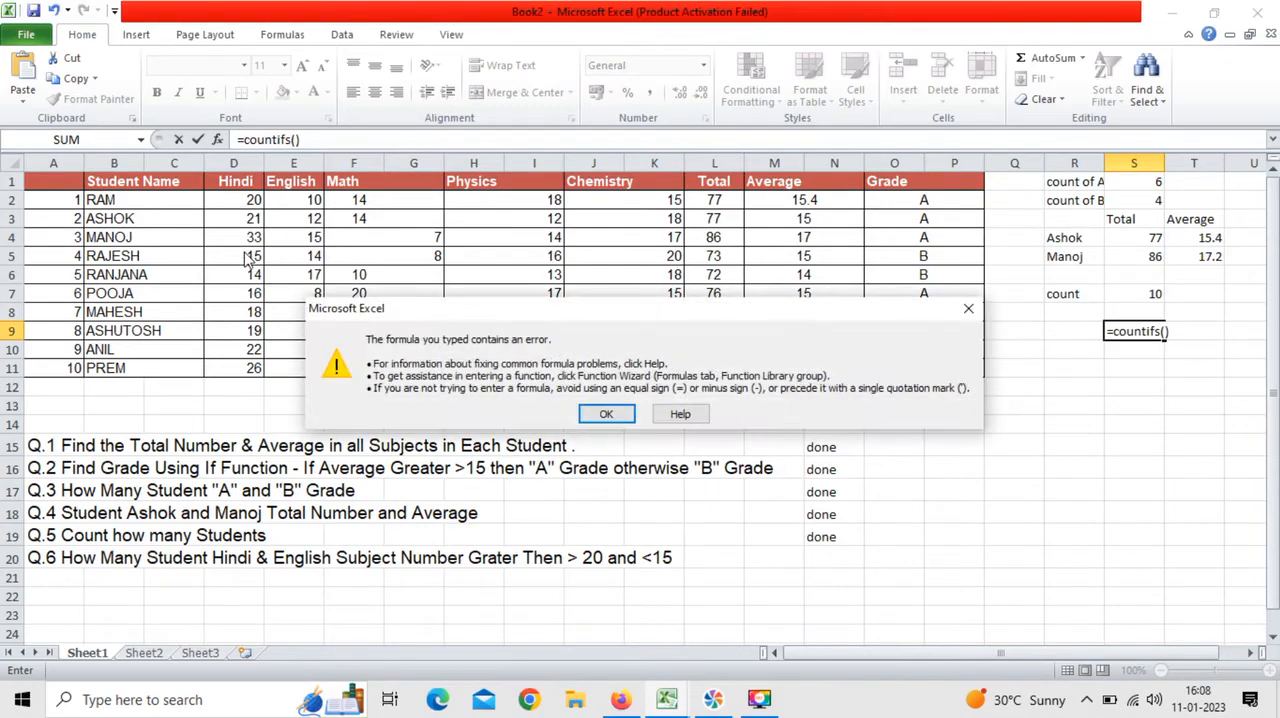
pyautogui.click(601, 414)
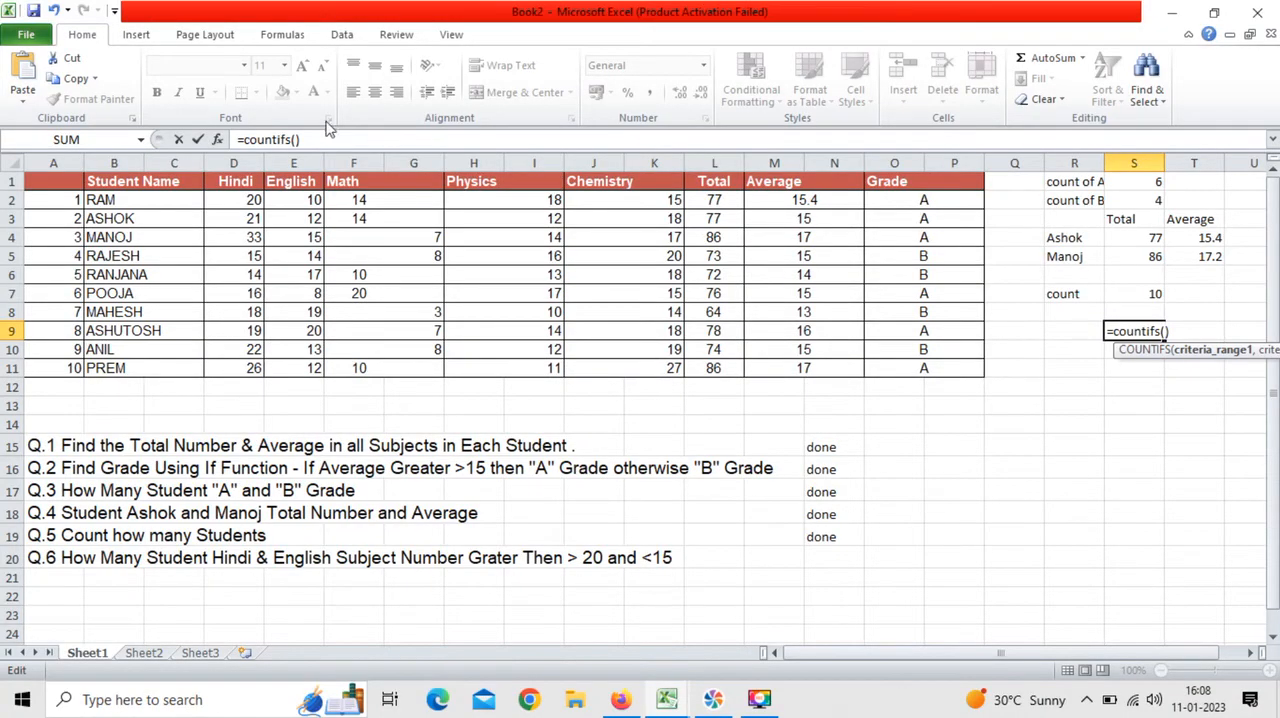
pyautogui.click(301, 139)
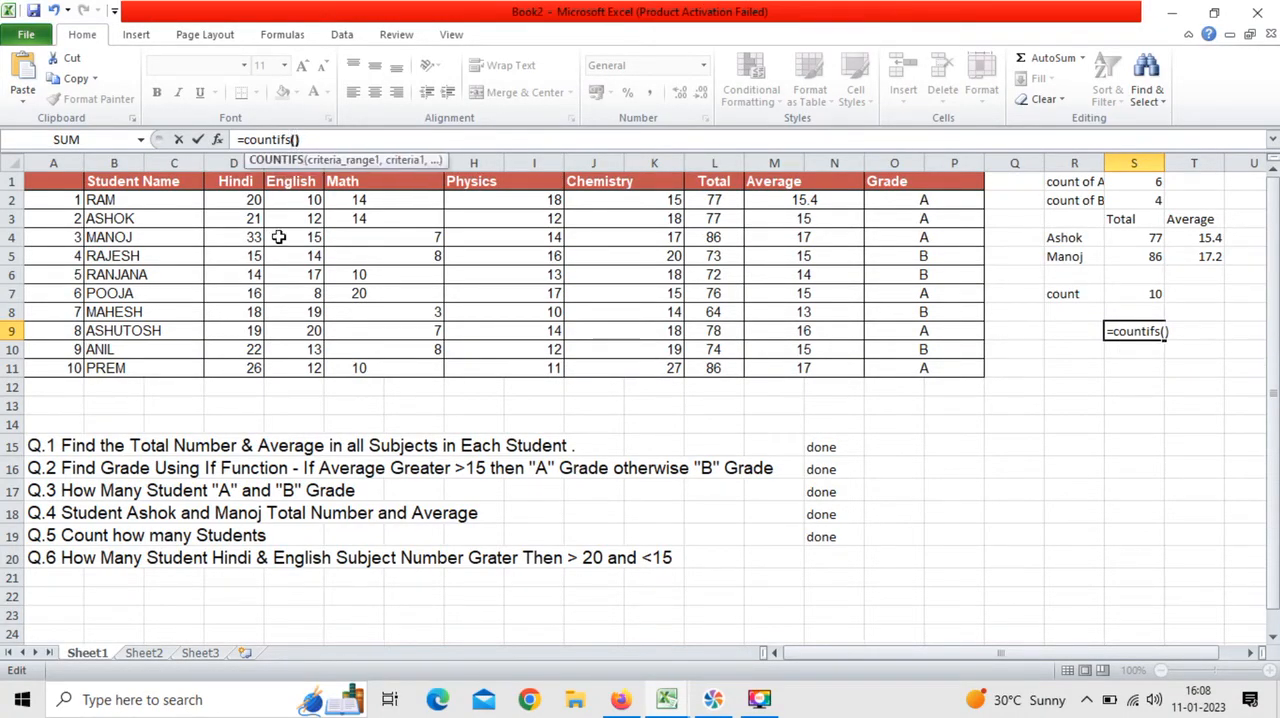
pyautogui.click(240, 200)
pyautogui.moveTo(245, 218); pyautogui.dragTo(292, 369)
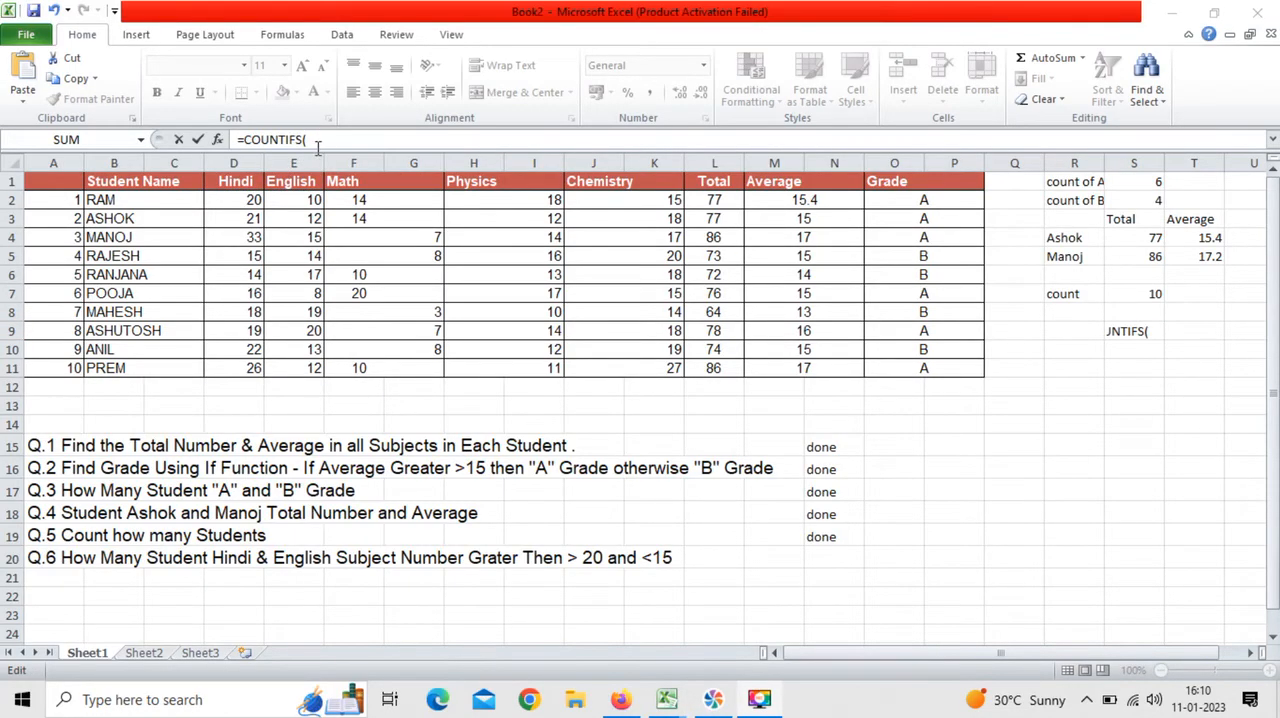
# Step: Give the COUNTIFS formula in S9 the Hindi marks D2:D11 as first criteria range with criterion "<15"
pyautogui.moveTo(238, 200); pyautogui.dragTo(245, 369)
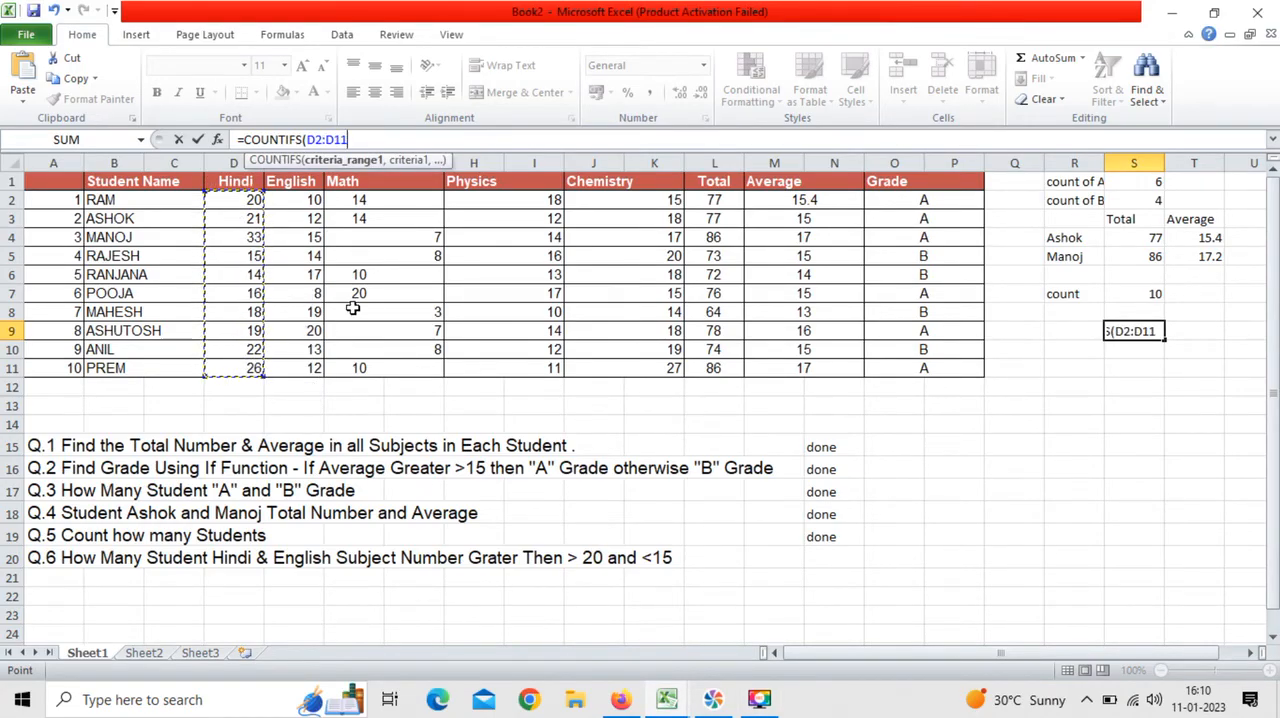
pyautogui.write(',')
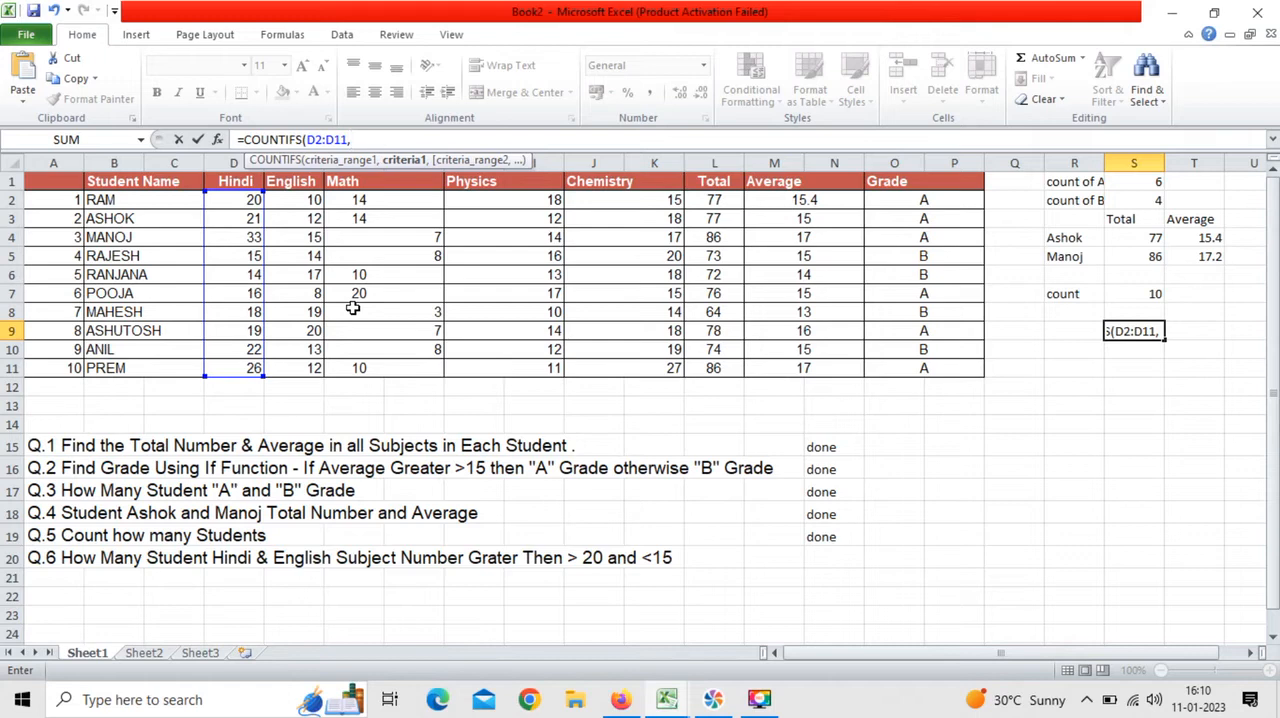
pyautogui.write('"<15",')
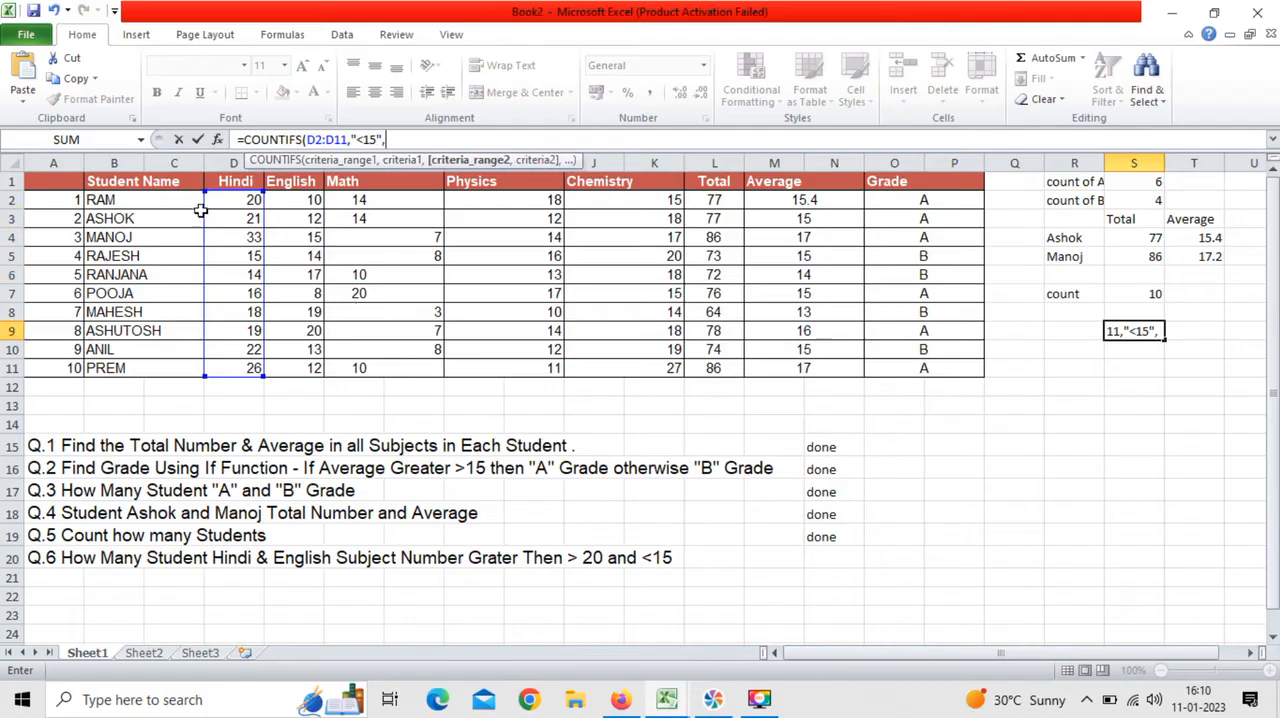
# Step: Add the Hindi marks D2:D10 as second criteria range with criterion "<20" to the COUNTIFS formula
pyautogui.moveTo(235, 368); pyautogui.dragTo(243, 203)
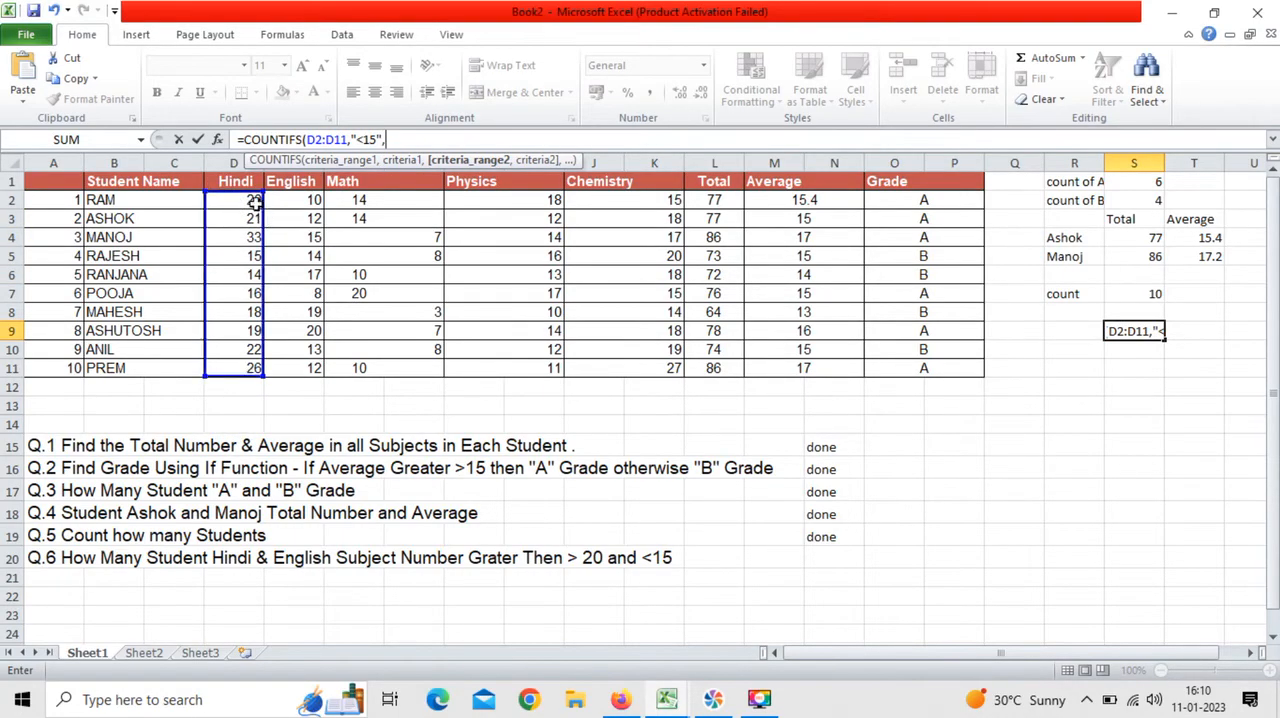
pyautogui.moveTo(255, 200); pyautogui.dragTo(255, 343)
pyautogui.write(',')
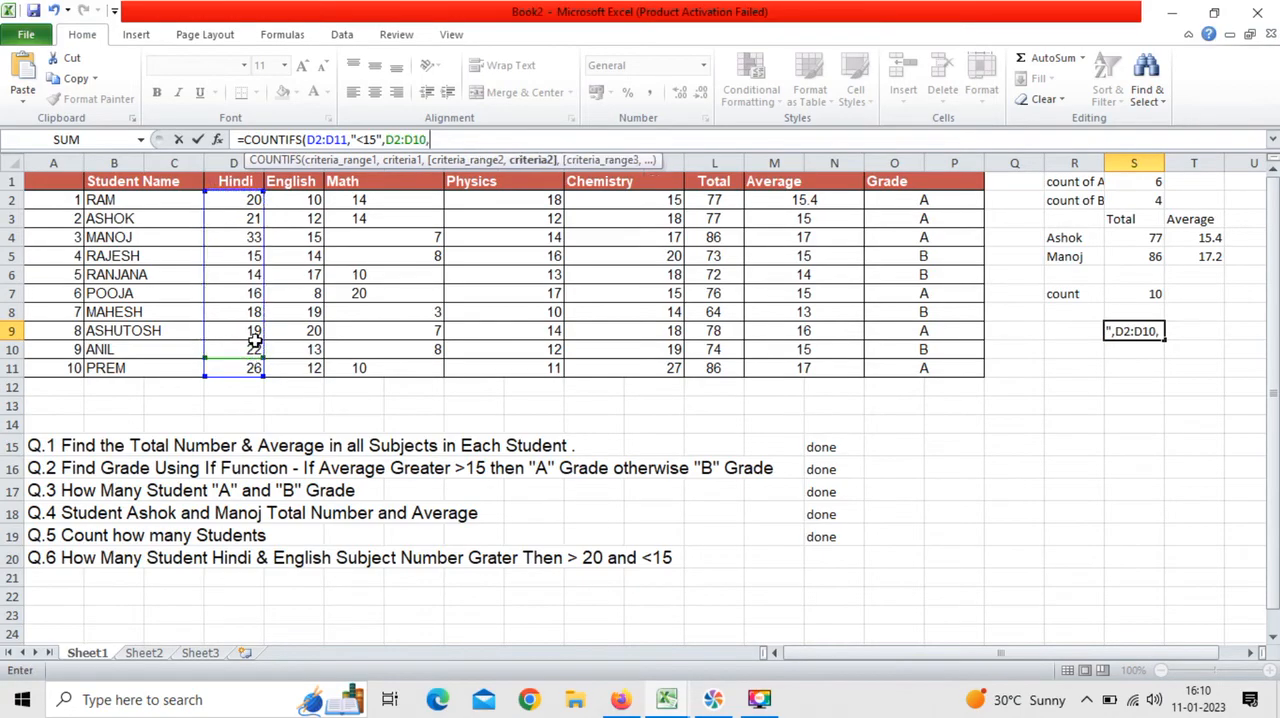
pyautogui.write('"')
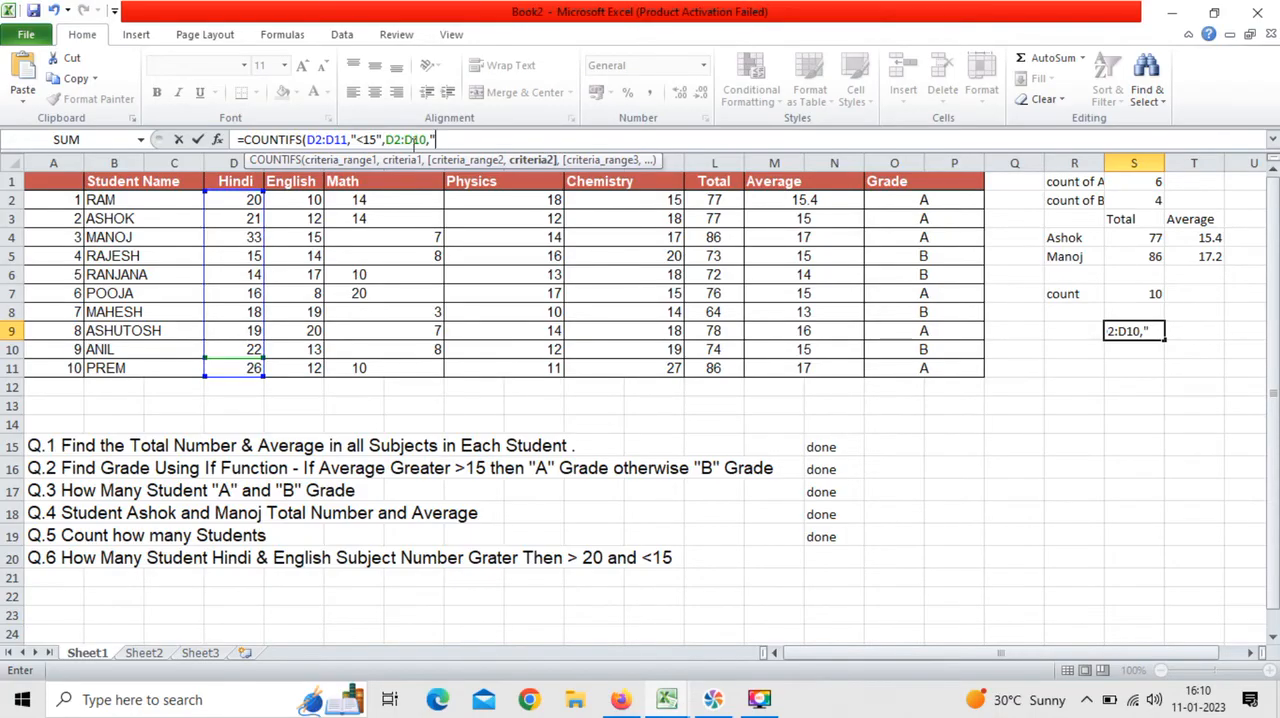
pyautogui.write('<20')
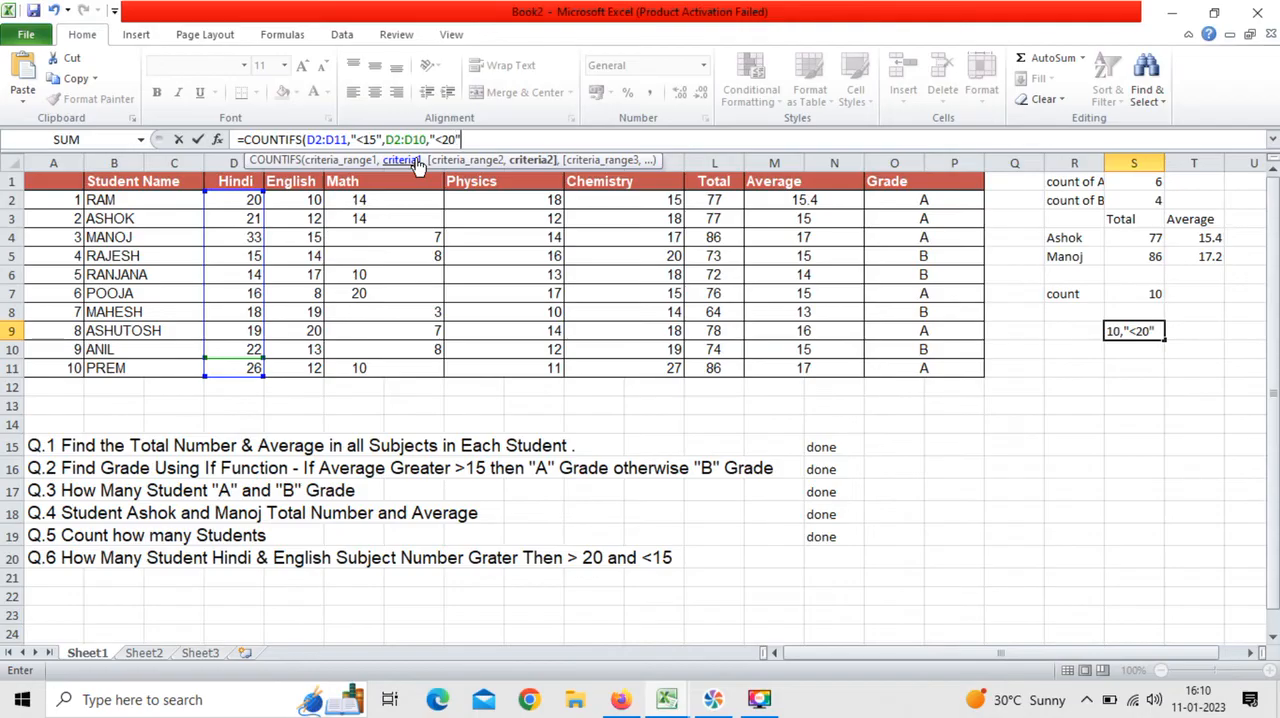
pyautogui.write('",')
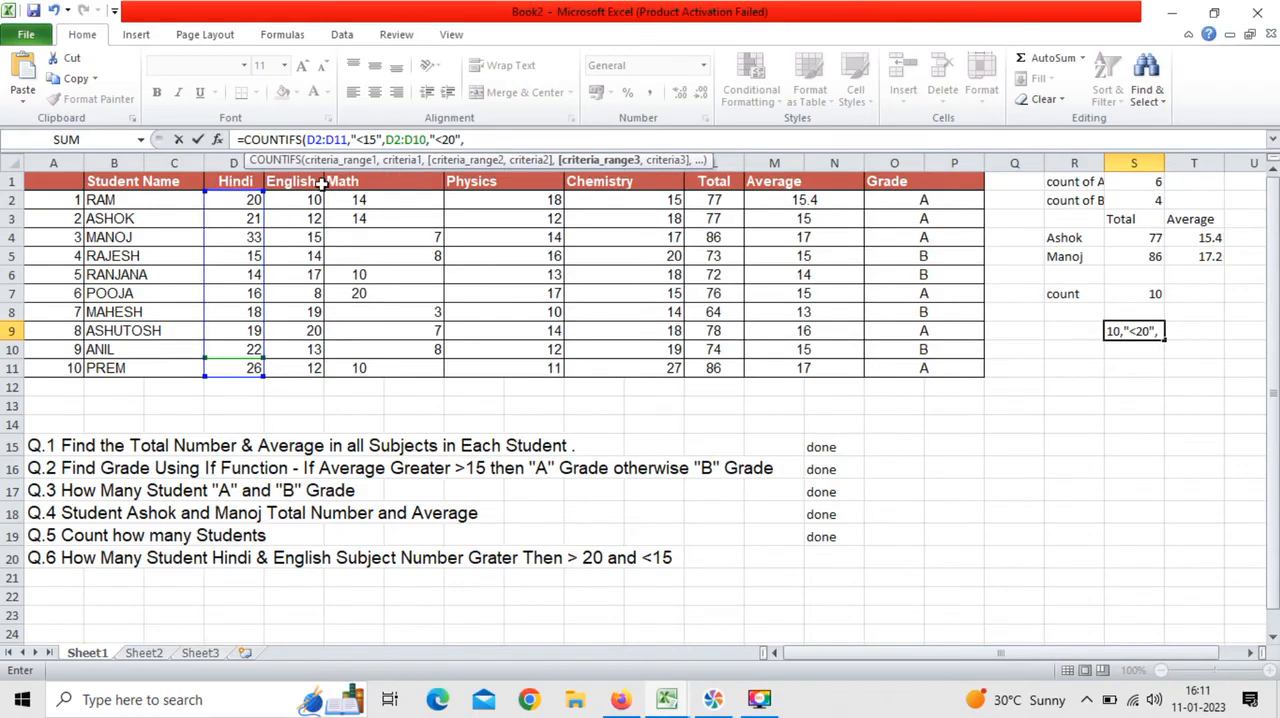
# Step: Add the English marks E2:E11 as third criteria range with criterion ">15" to the COUNTIFS formula
pyautogui.moveTo(309, 197); pyautogui.dragTo(313, 369)
pyautogui.write(',')
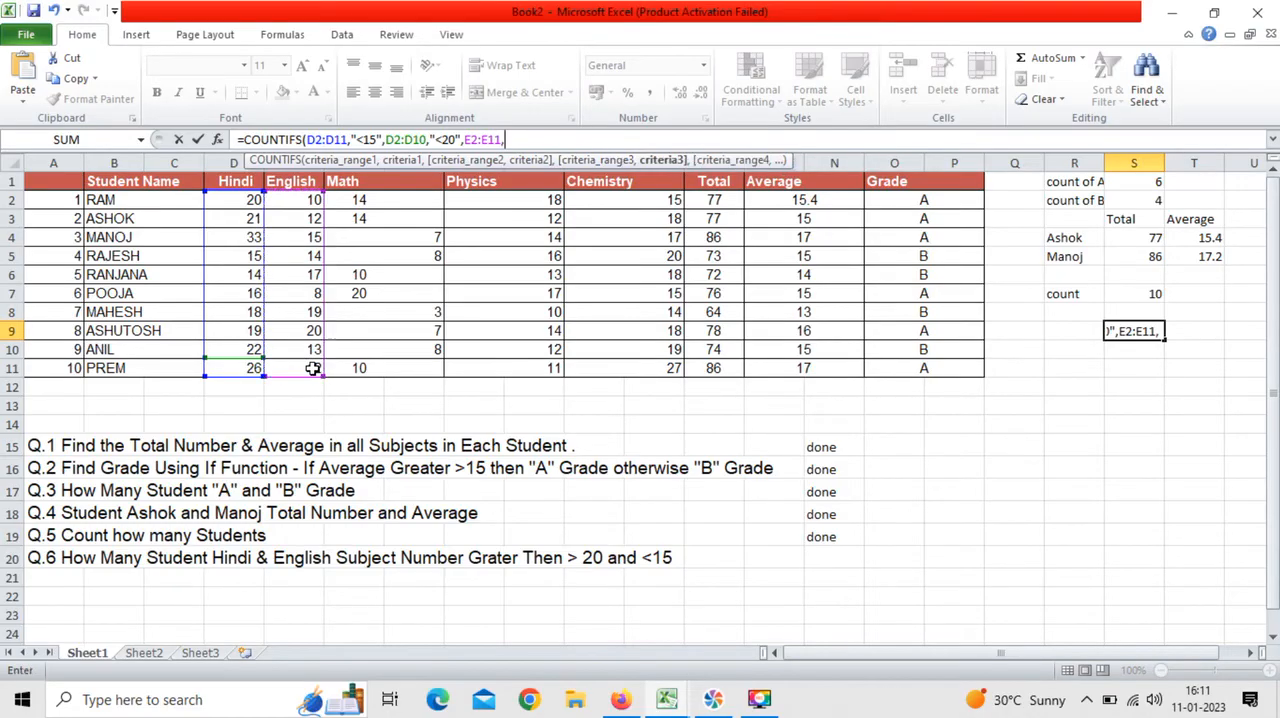
pyautogui.write('">15')
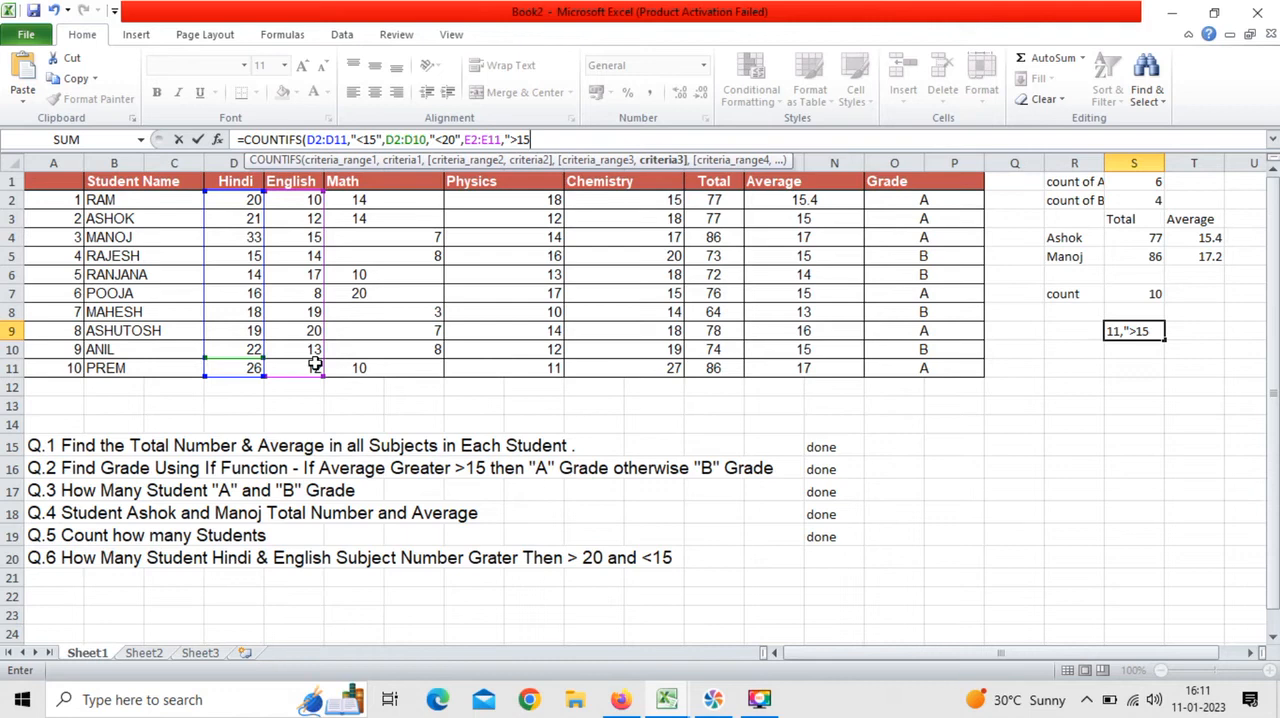
pyautogui.write('",')
# Step: Add E2:E11 again as fourth criteria range with criterion "<20" and close the COUNTIFS parenthesis
pyautogui.moveTo(290, 200); pyautogui.dragTo(291, 365)
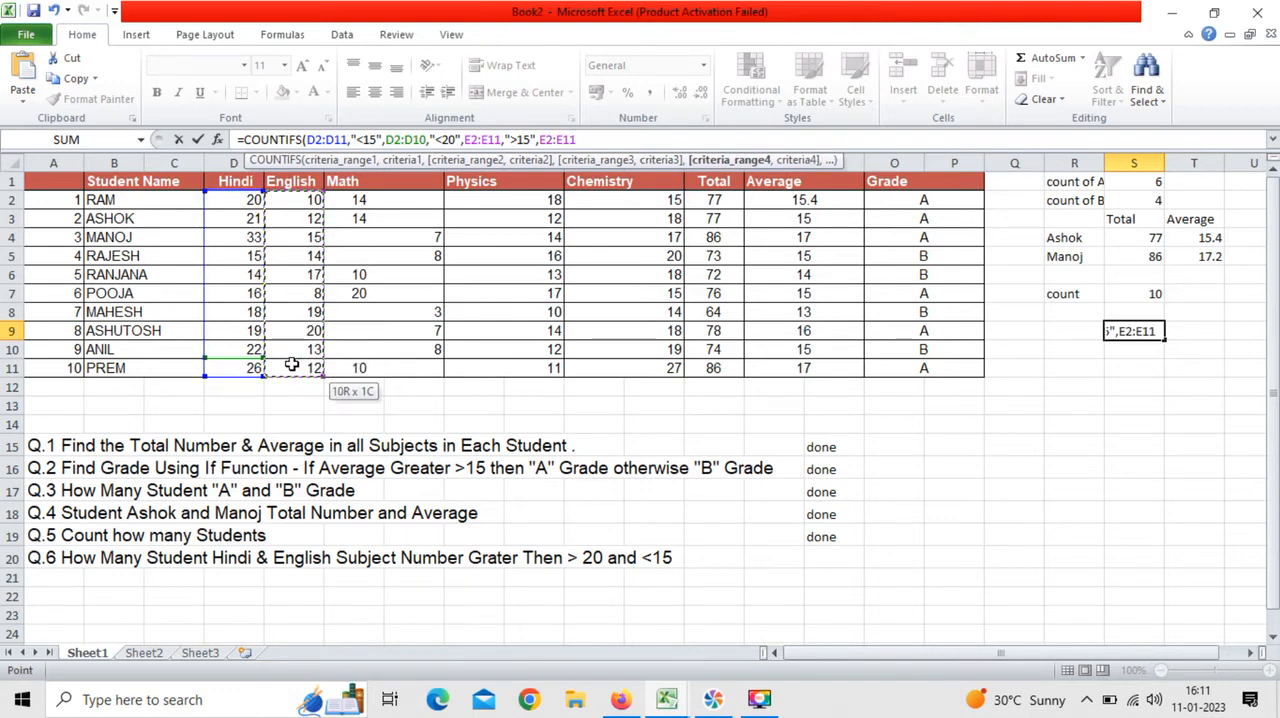
pyautogui.write(',"')
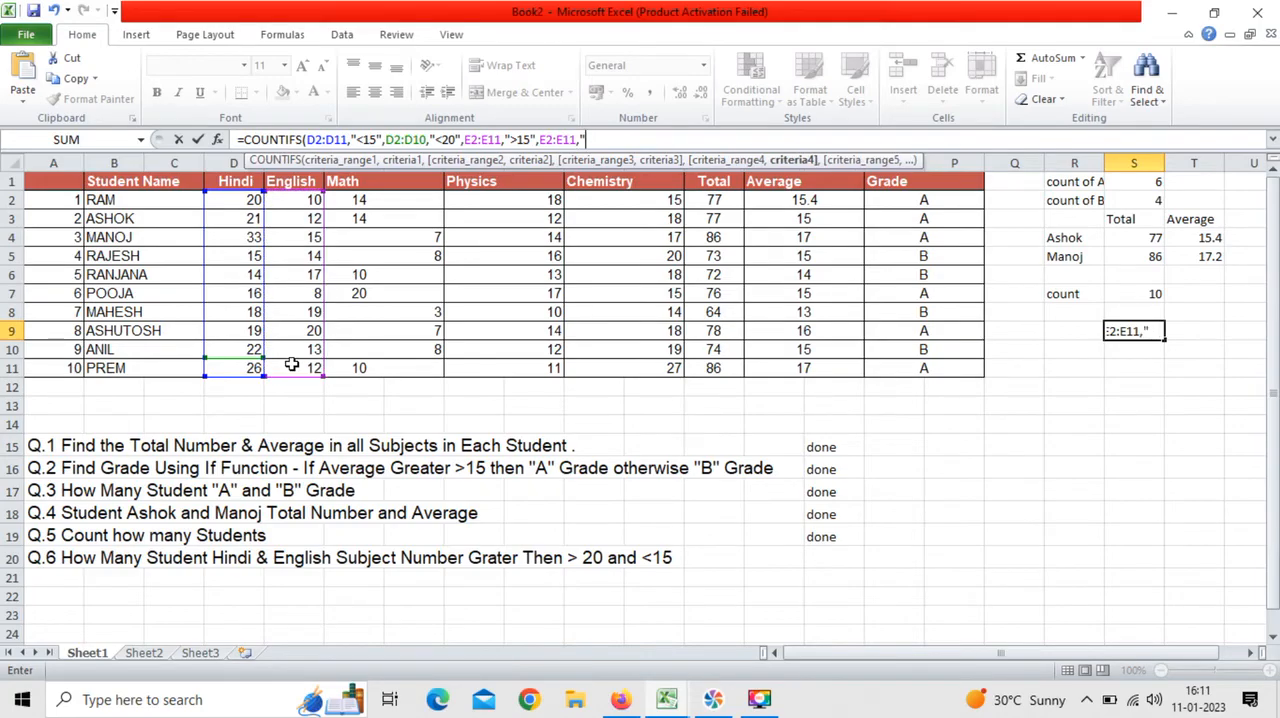
pyautogui.write('<20"')
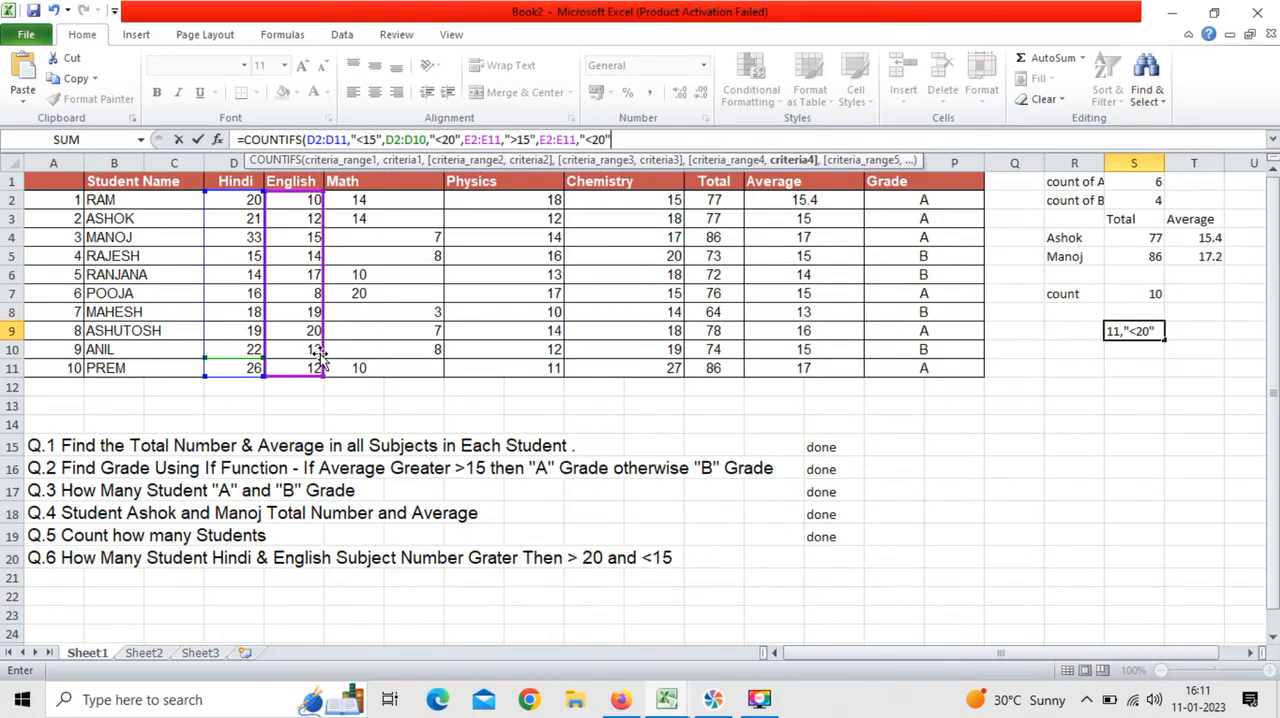
pyautogui.write(')')
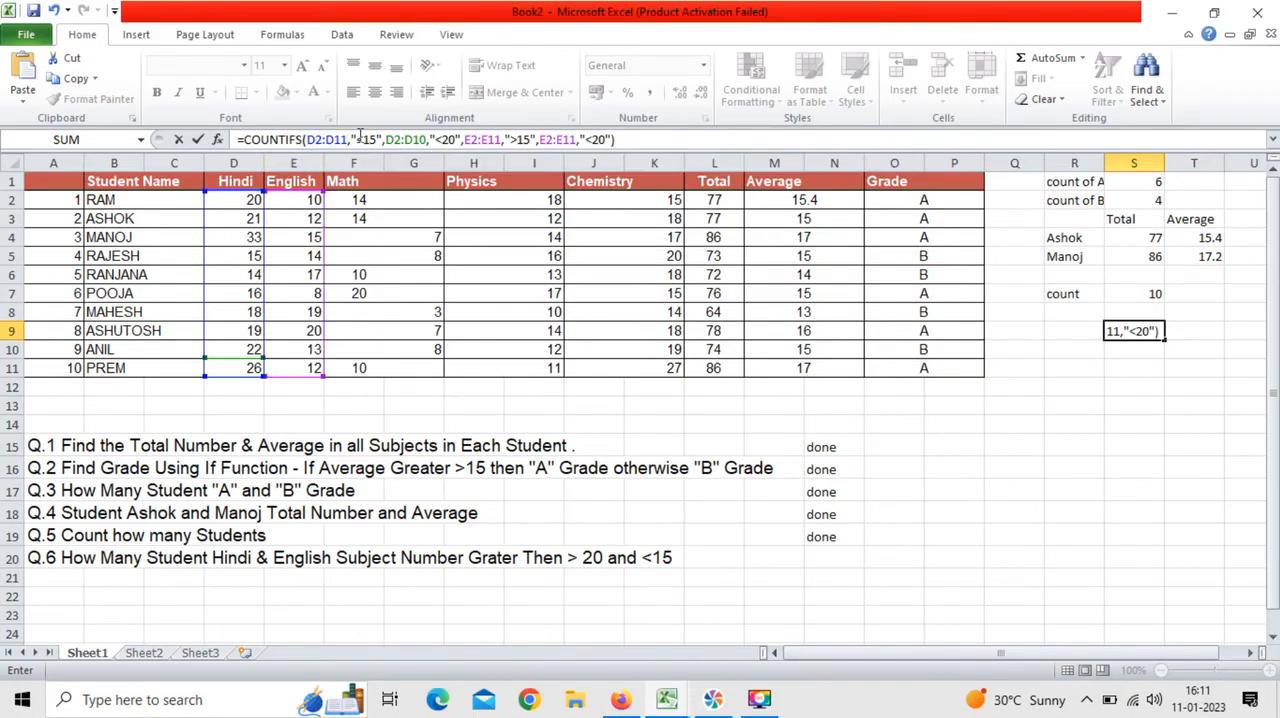
# Step: Change the first Hindi criterion in the COUNTIFS formula to ">15" and enter the formula in S9
pyautogui.click(363, 139)
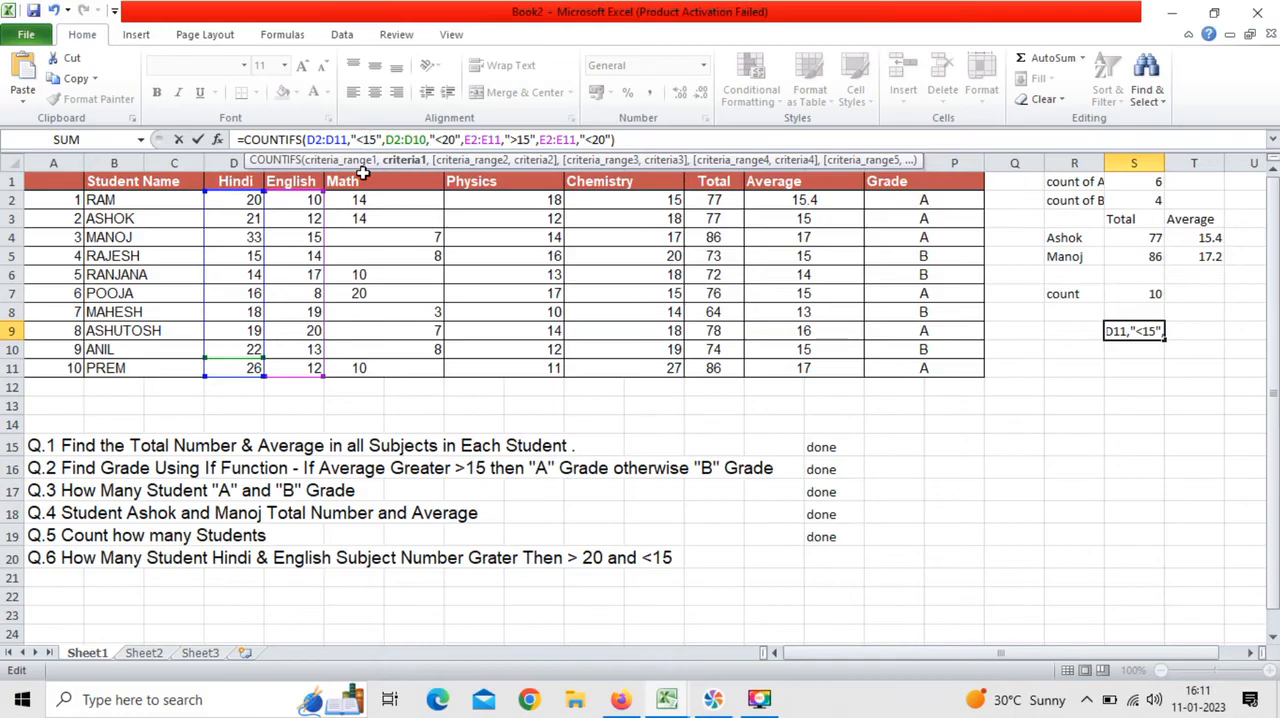
pyautogui.press('BackSpace')
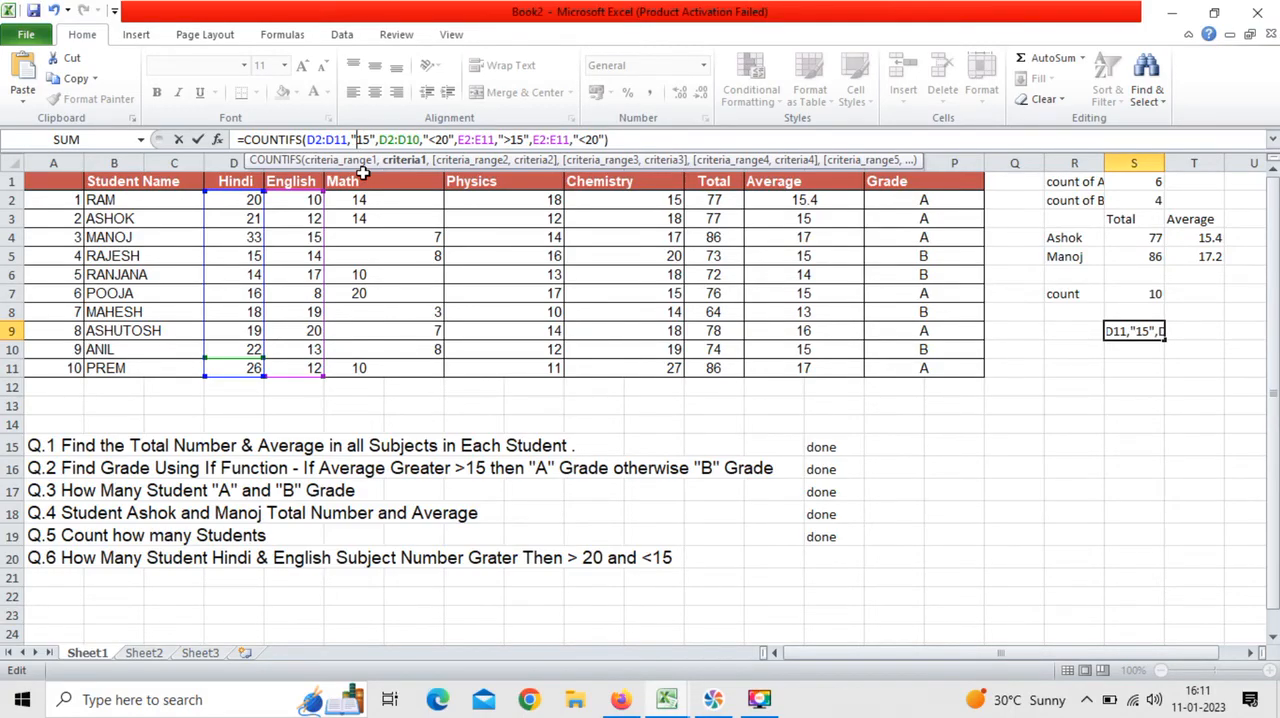
pyautogui.write('>')
pyautogui.click(633, 141)
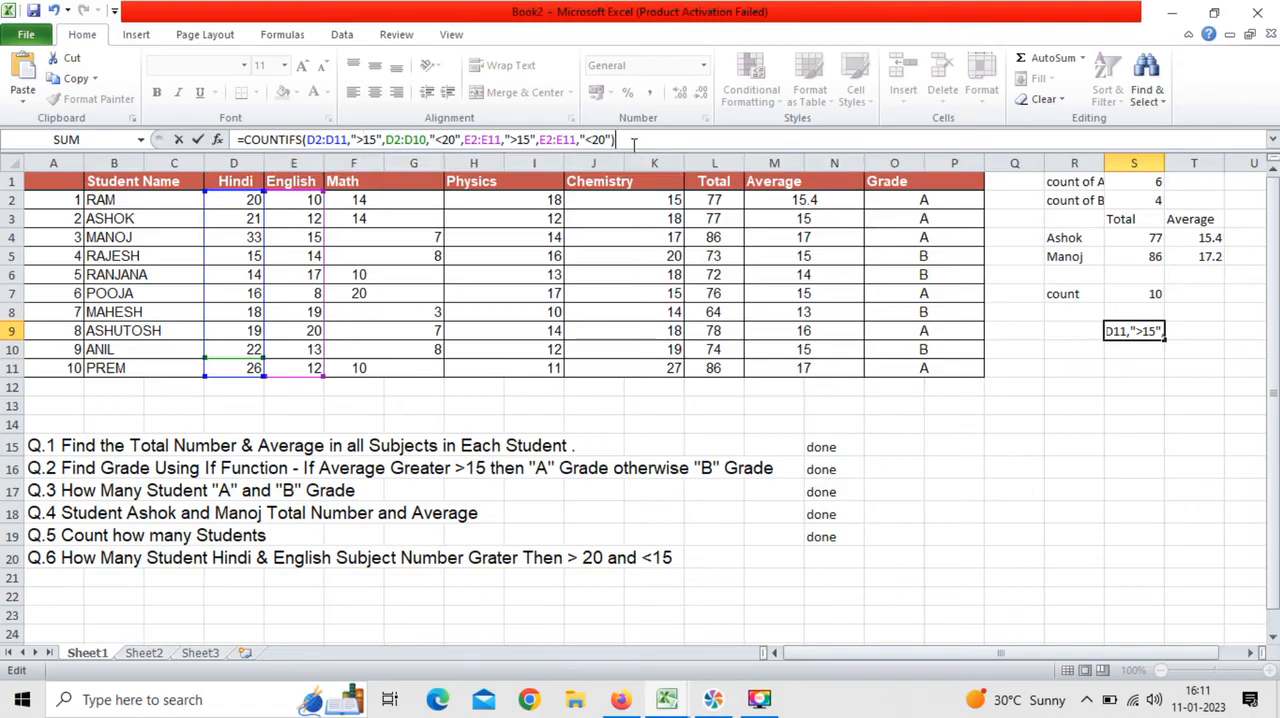
pyautogui.press('Return')
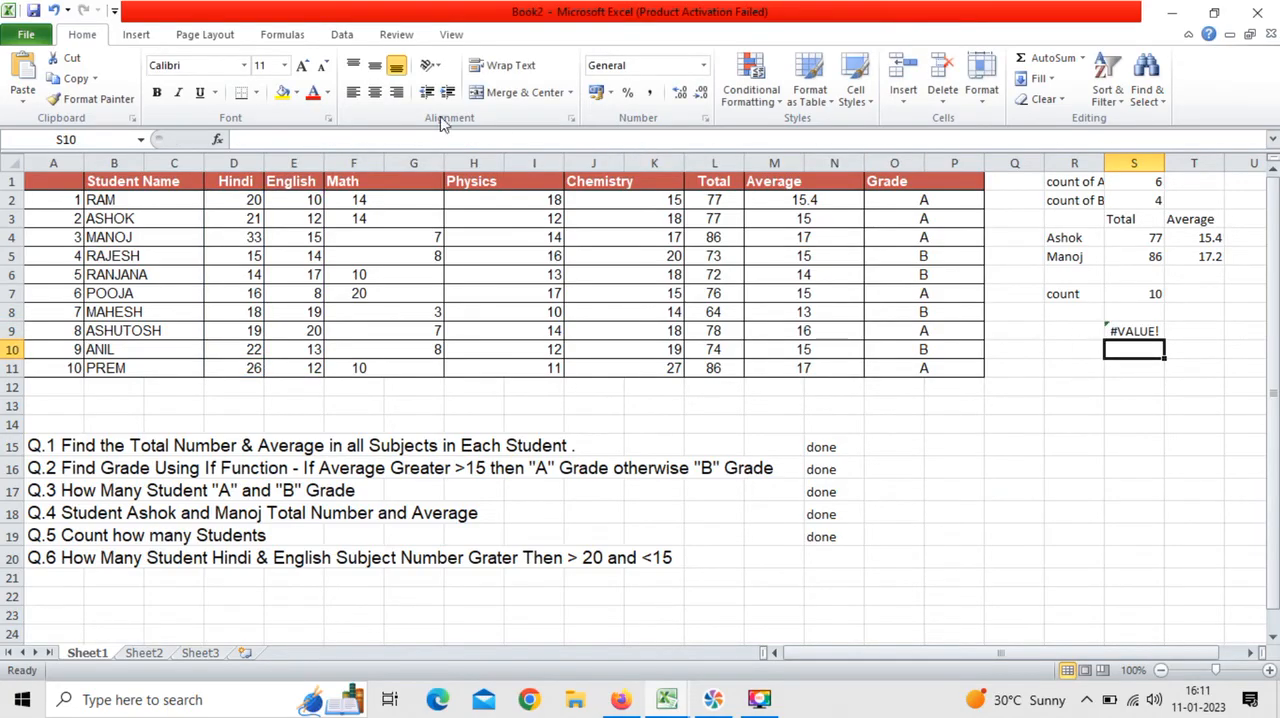
# Step: Correct the second criteria range in S9's COUNTIFS formula to D2:D11 and re-enter the formula
pyautogui.click(1133, 331)
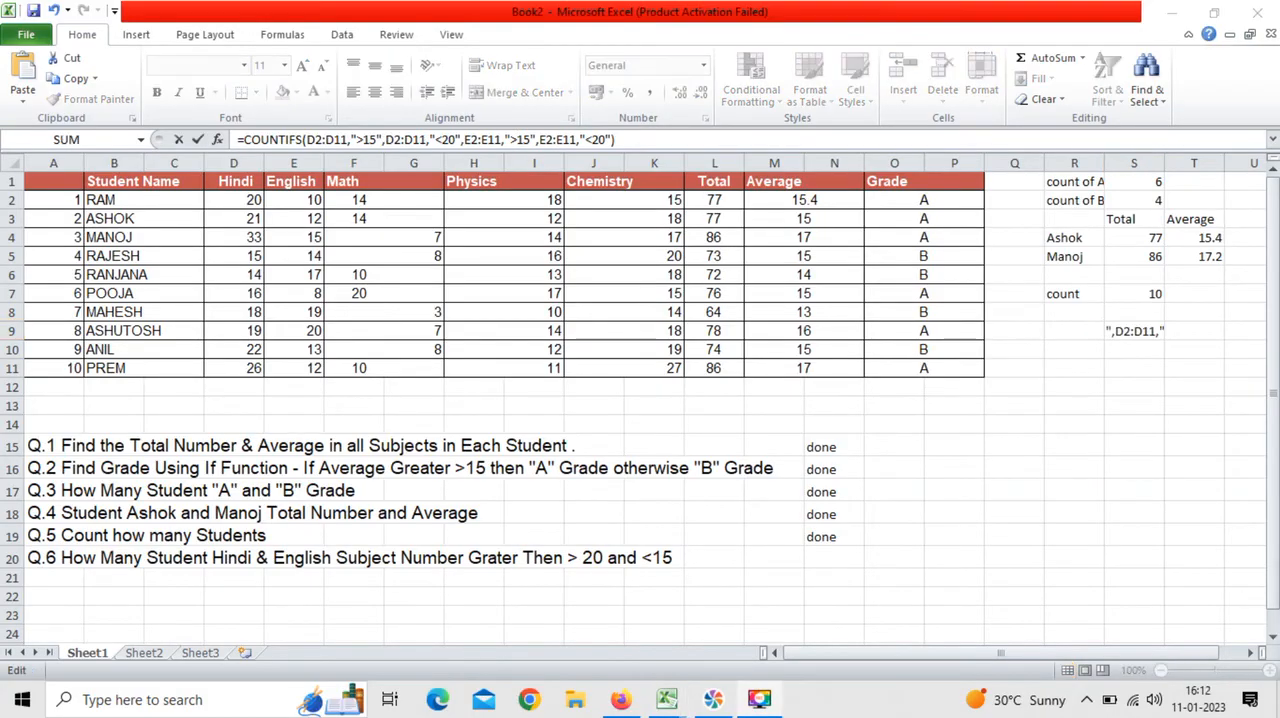
pyautogui.click(625, 142)
pyautogui.press('Return')
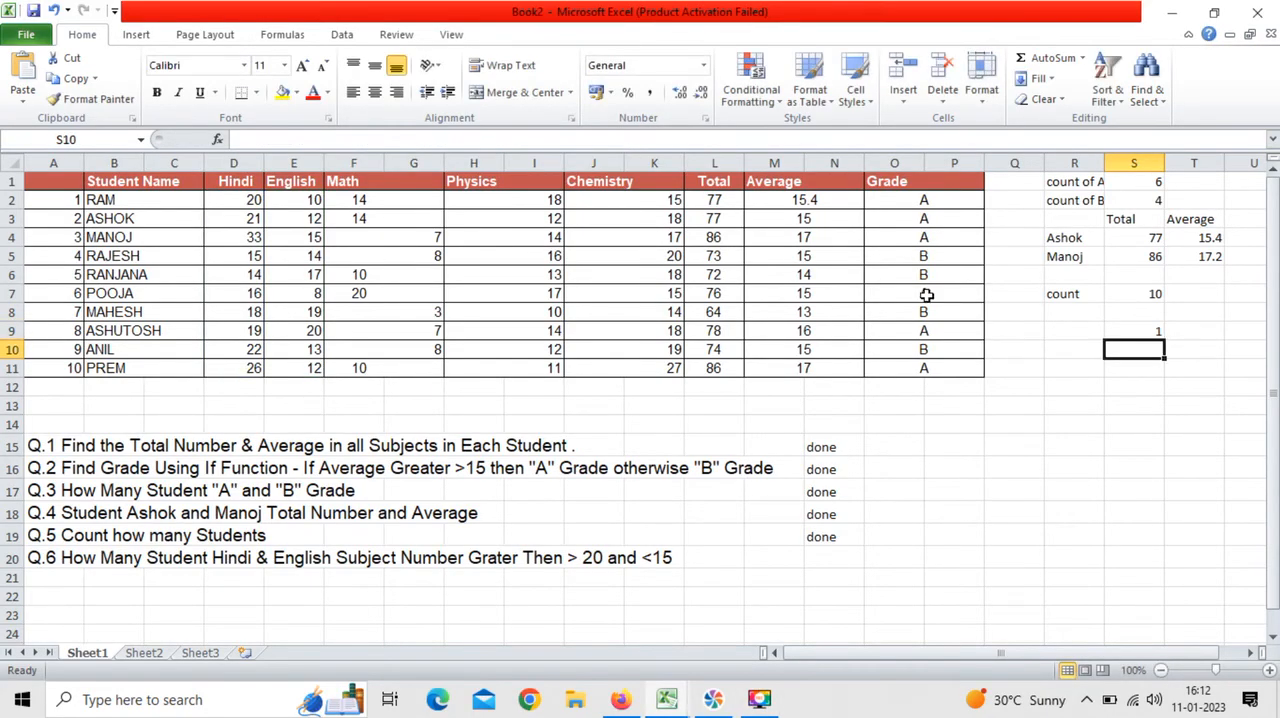
# Step: Begin a label in cell R9, beside the COUNTIFS result, with the text "hindi & eng marks"
pyautogui.click(1152, 333)
pyautogui.click(1070, 330)
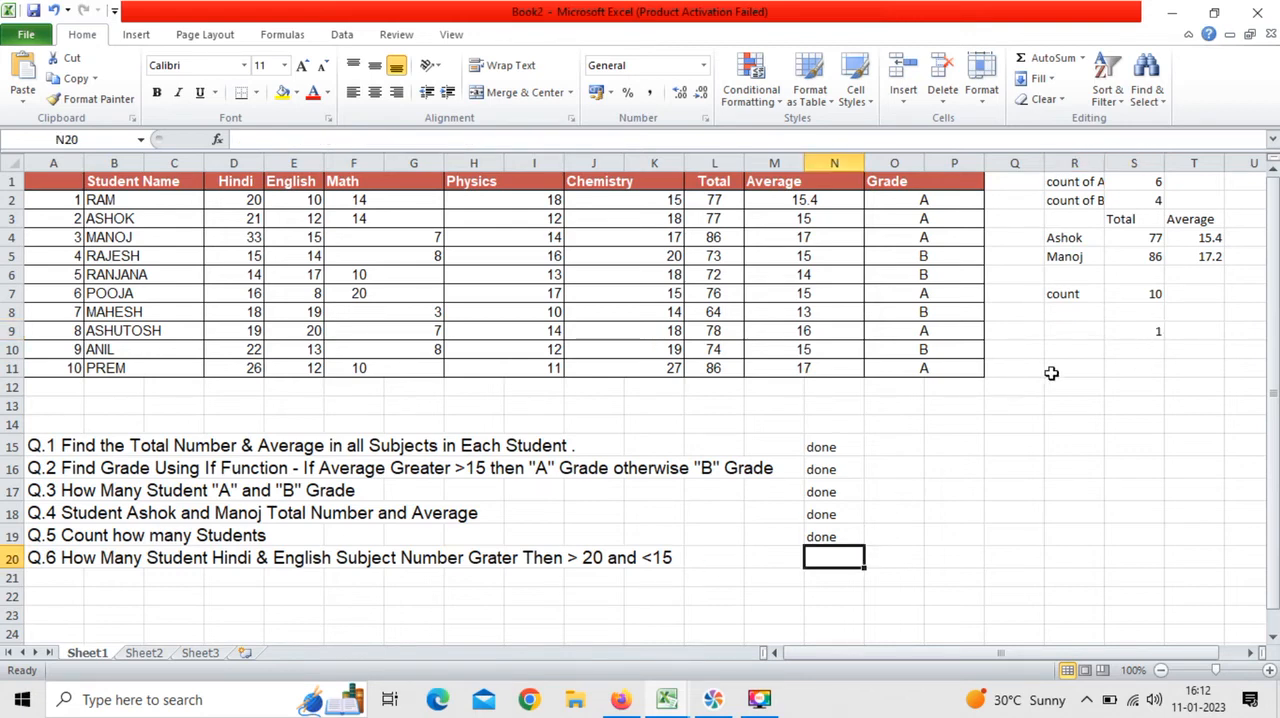
pyautogui.click(1076, 330)
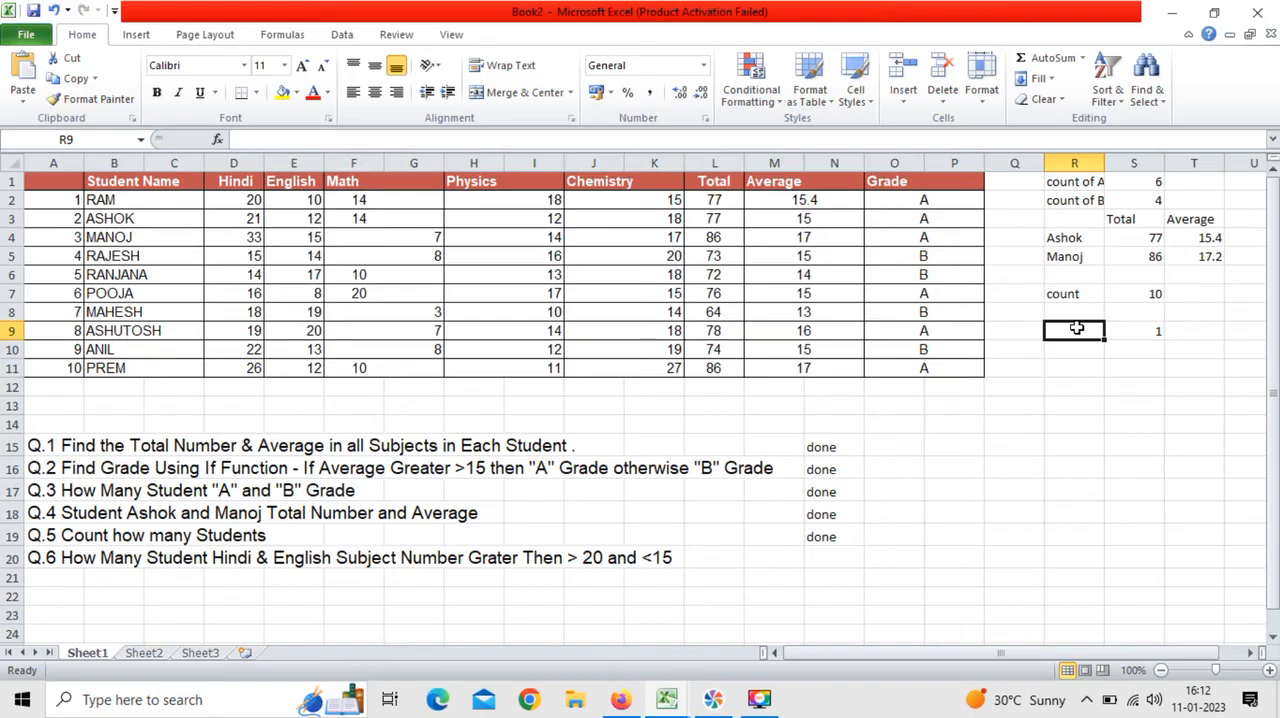
pyautogui.write('hindi and')
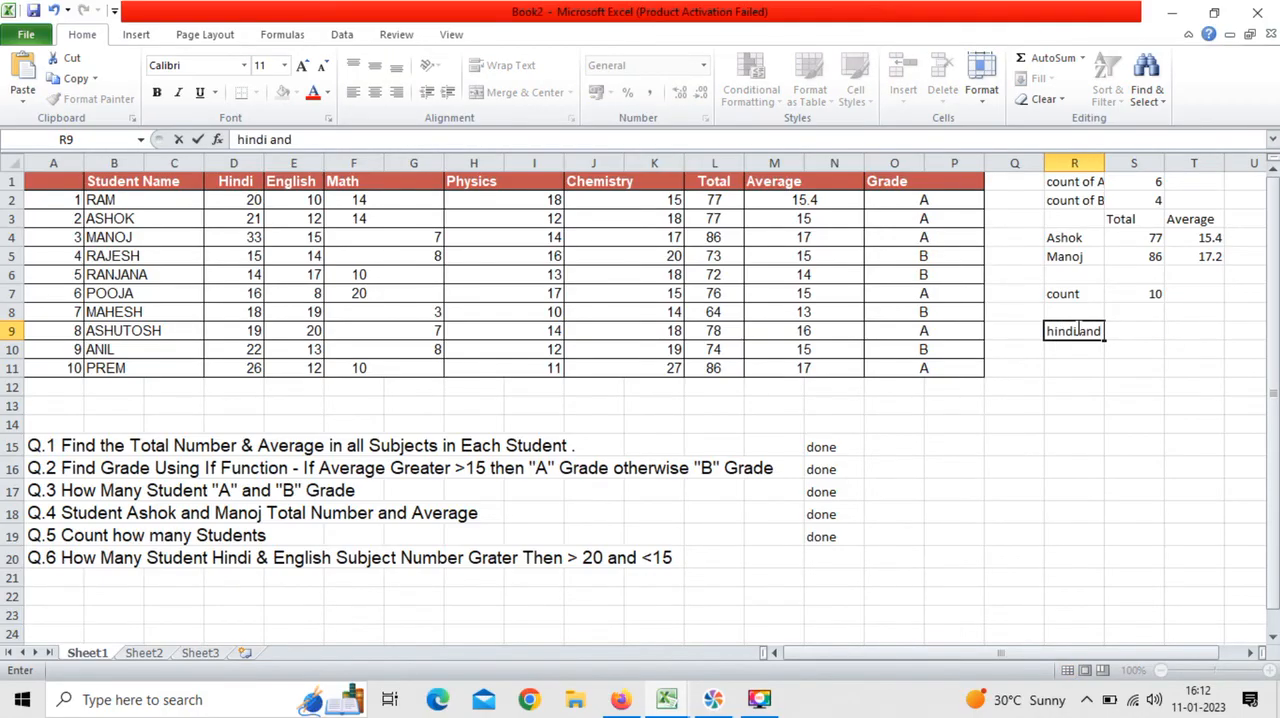
pyautogui.press('BackSpace')
pyautogui.press('BackSpace')
pyautogui.press('BackSpace')
pyautogui.write('& eng mas')
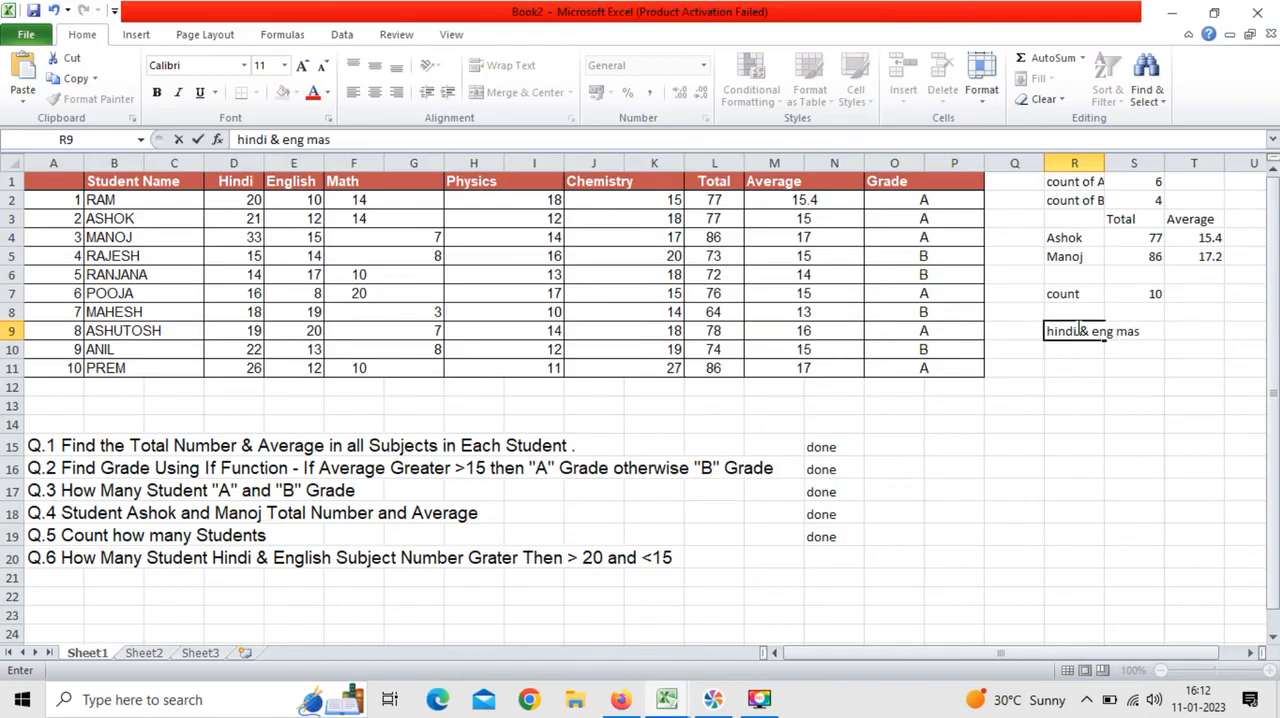
pyautogui.write('ks gr')
# Step: Complete the R9 label with "grater than 15 and less than 20" and commit it
pyautogui.press('BackSpace')
pyautogui.press('BackSpace')
pyautogui.write('grater ')
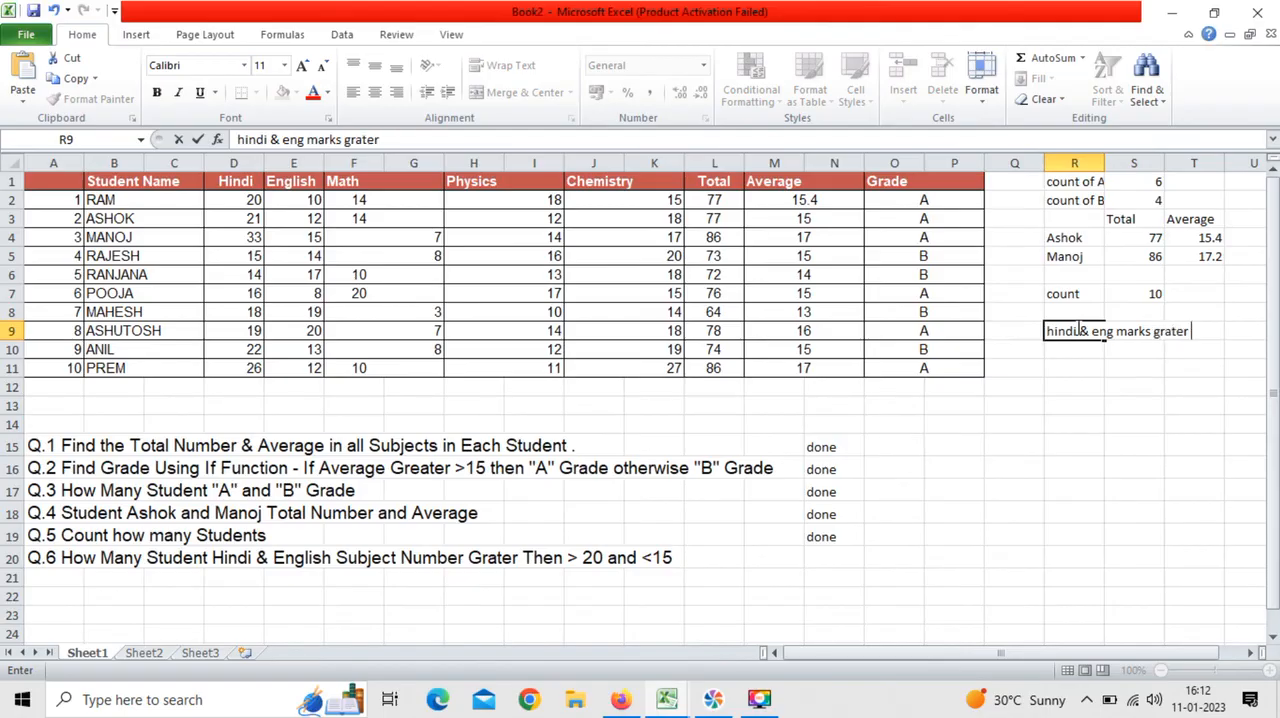
pyautogui.write('than 2')
pyautogui.press('BackSpace')
pyautogui.write('15 and less than 1')
pyautogui.press('BackSpace')
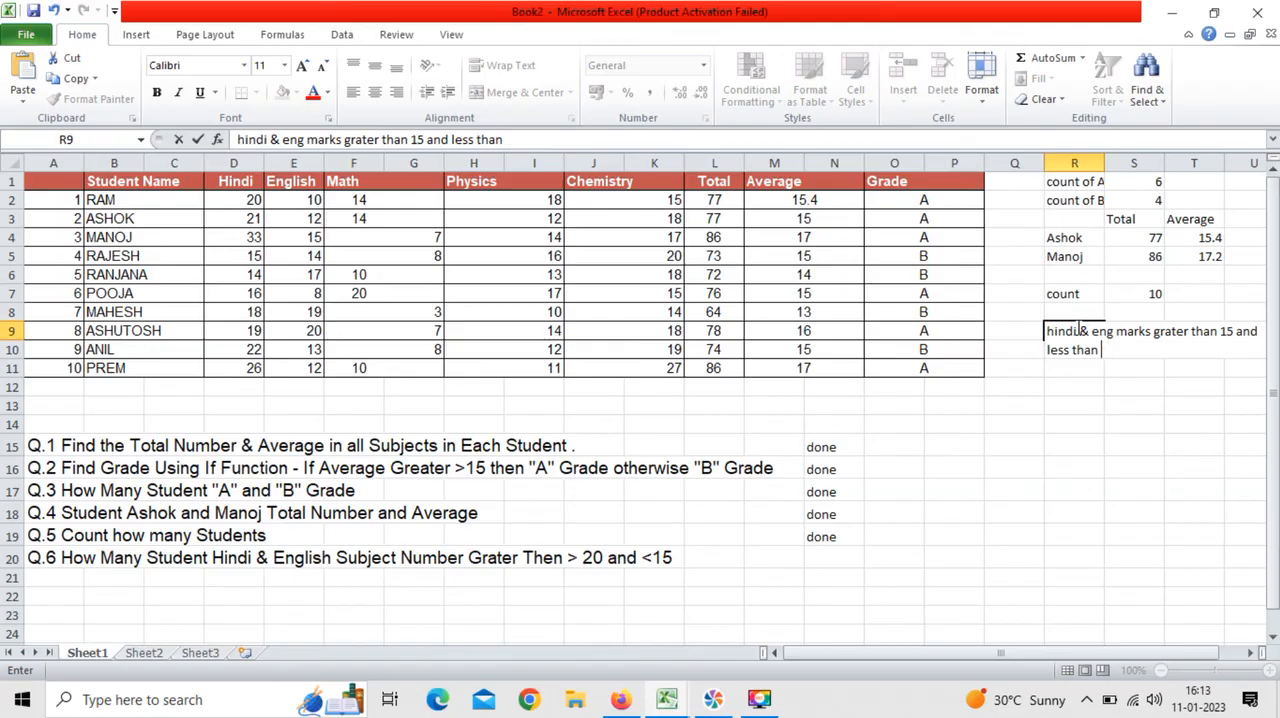
pyautogui.write('20')
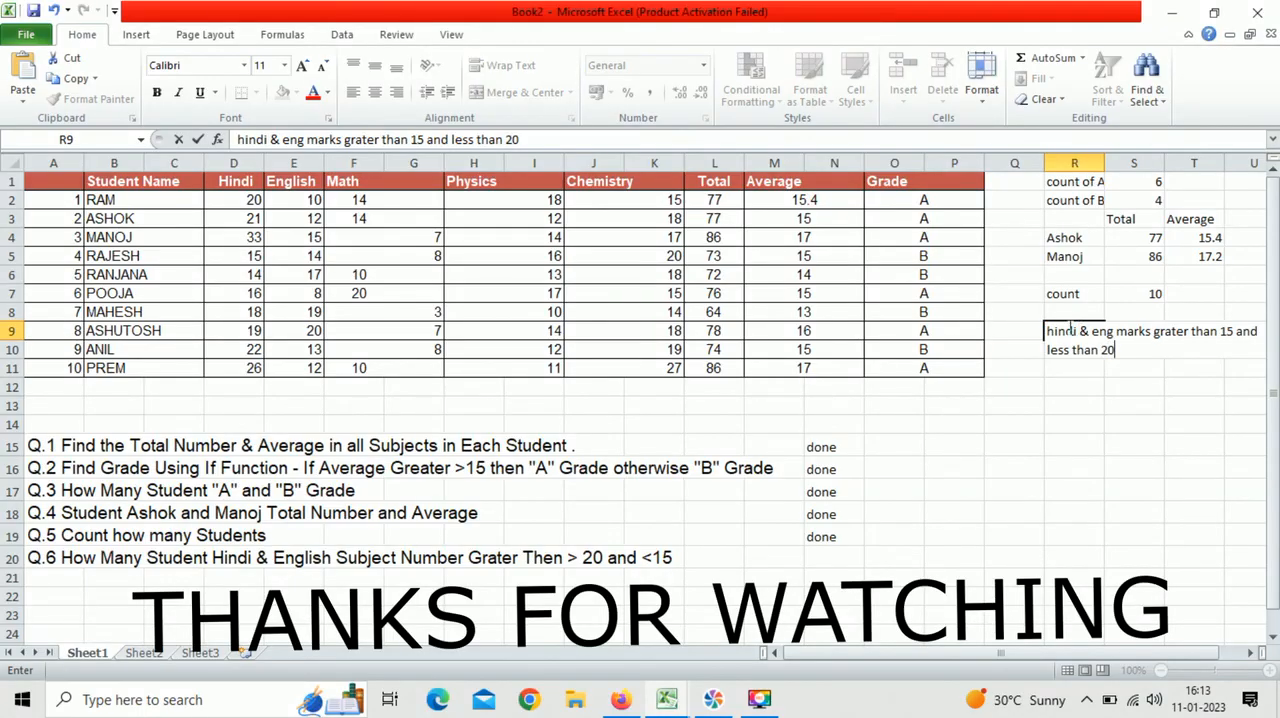
pyautogui.click(1090, 400)
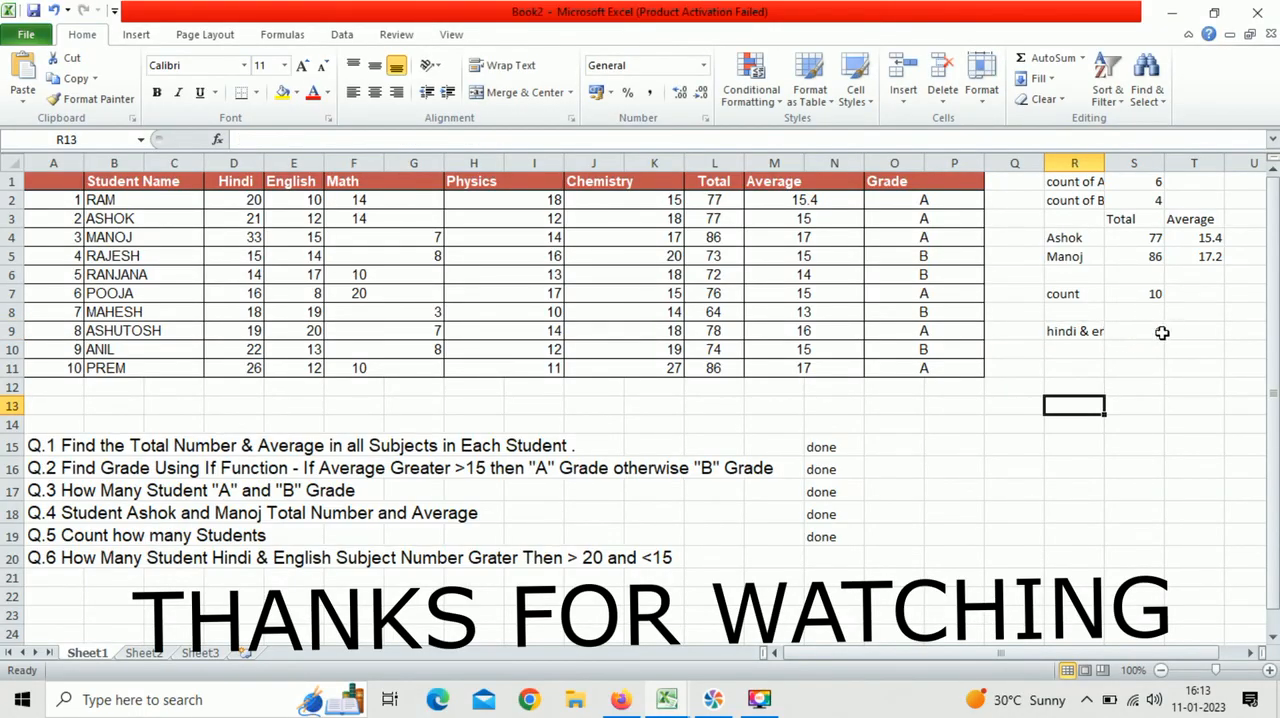
# Step: Auto-fit the width of column R to its longest label
pyautogui.click(1130, 333)
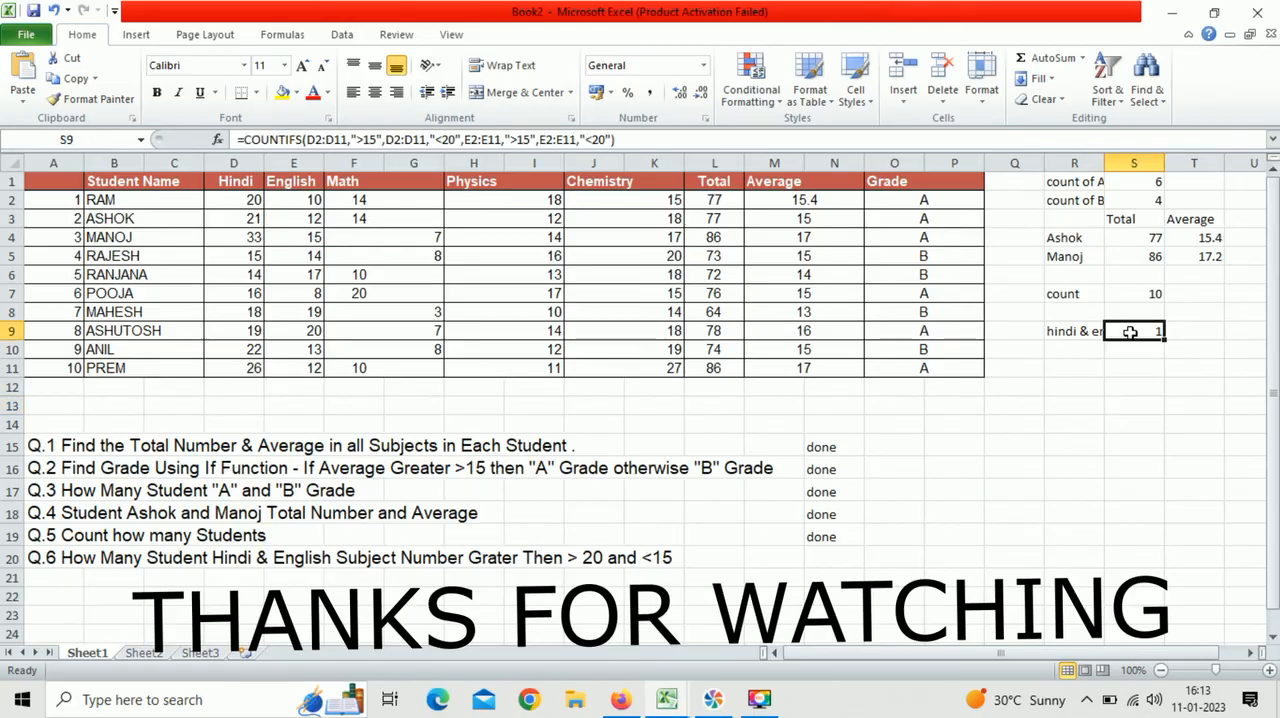
pyautogui.doubleClick(1103, 155)
pyautogui.moveTo(1035, 658); pyautogui.dragTo(1080, 665)
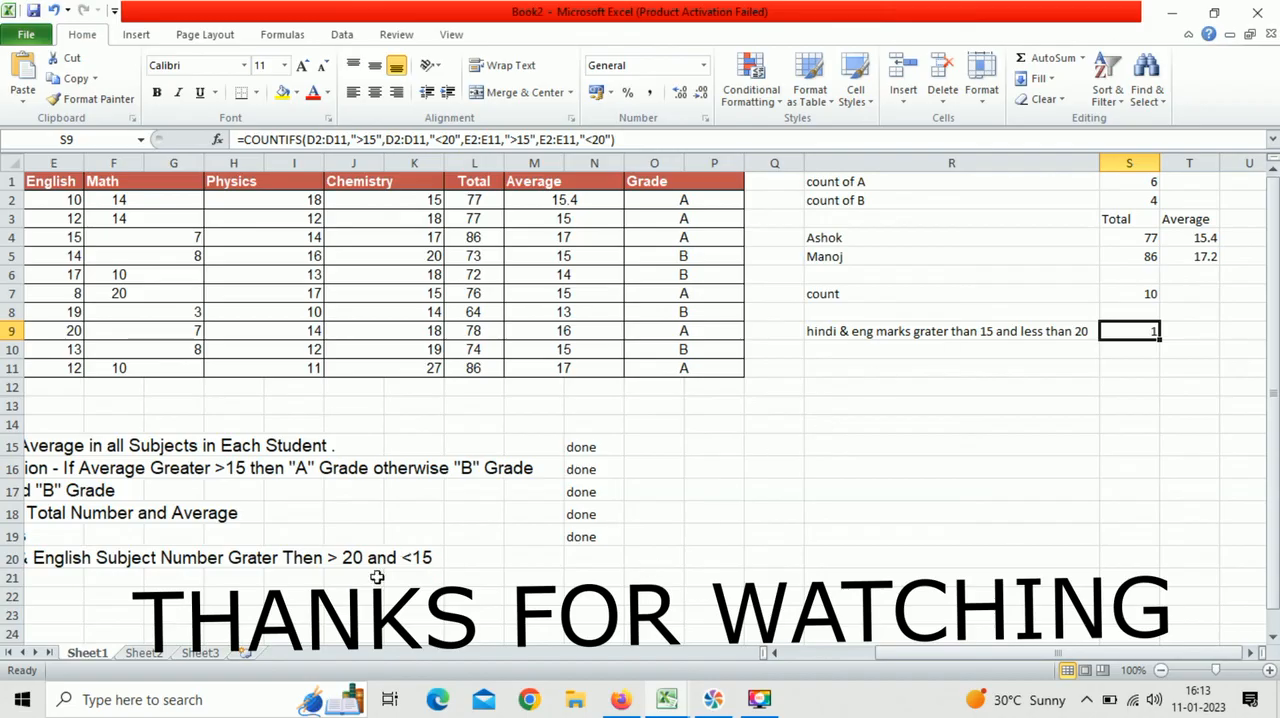